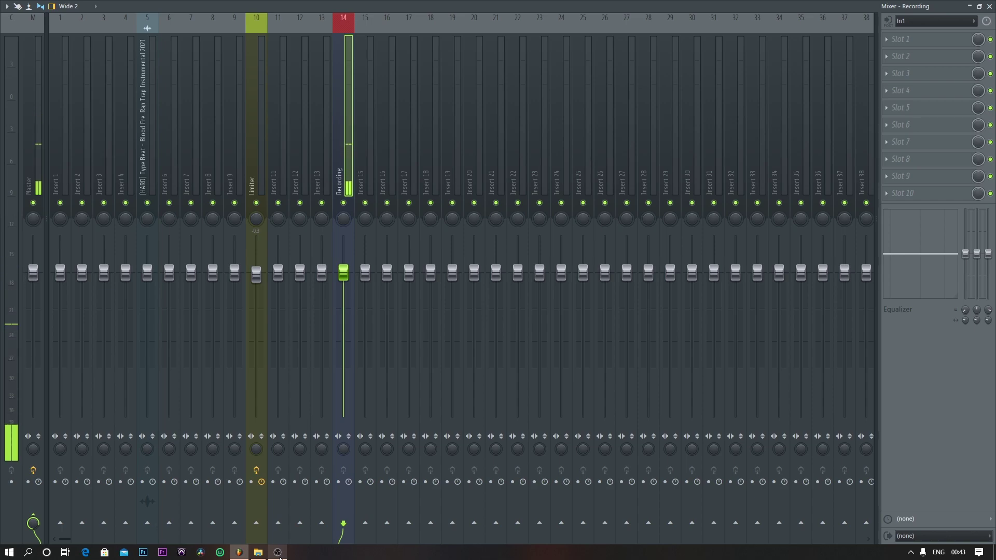
# Load Newtone into slot 2 of the Limiter mixer track and close the mixer.
pyautogui.click(266, 155)
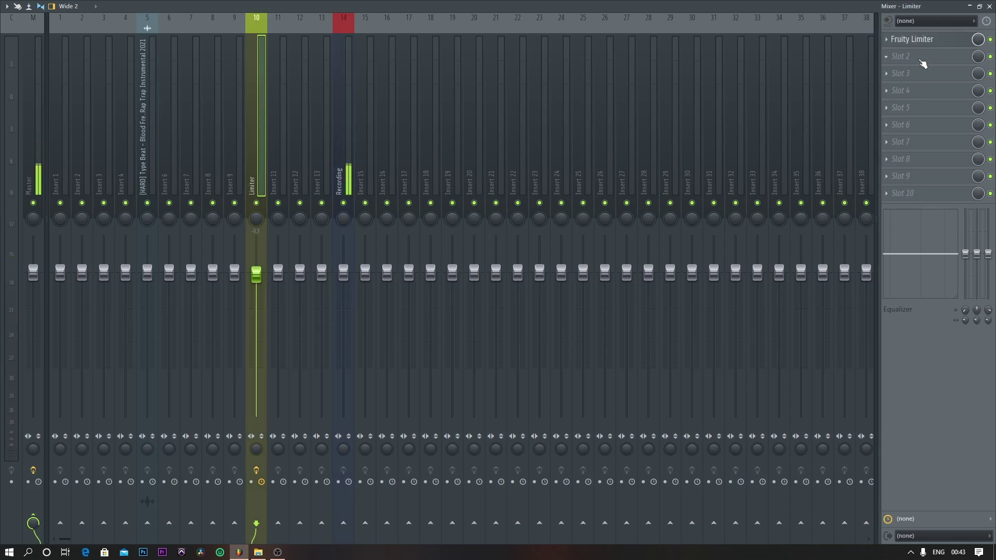
pyautogui.click(922, 60)
pyautogui.click(825, 14)
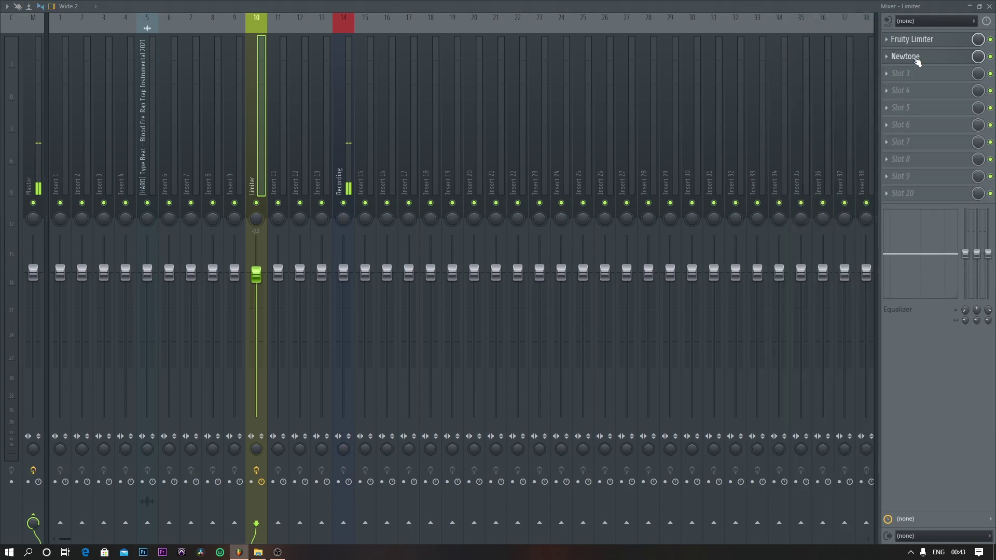
pyautogui.click(989, 6)
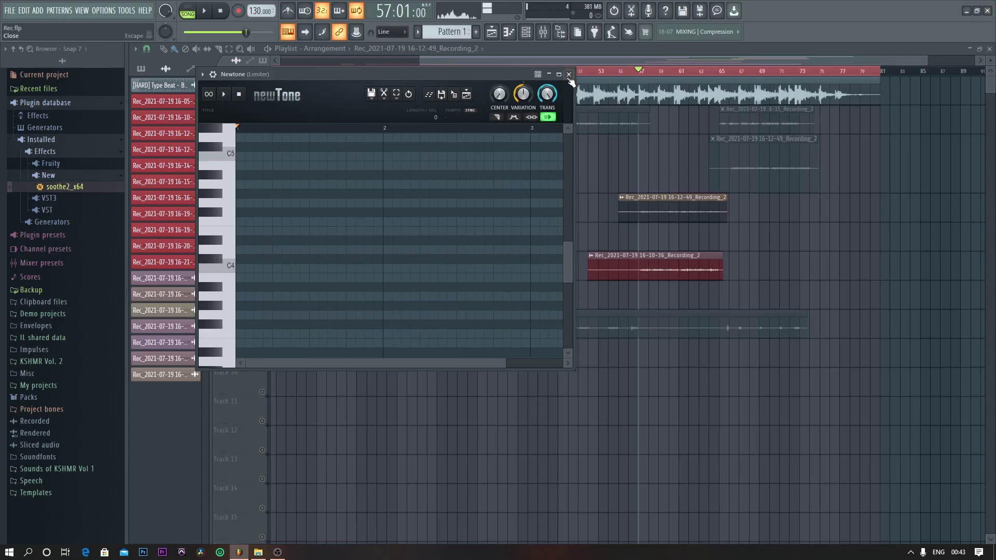
# Maximize the Newtone editor to look over its note grid, and close the editor.
pyautogui.click(560, 75)
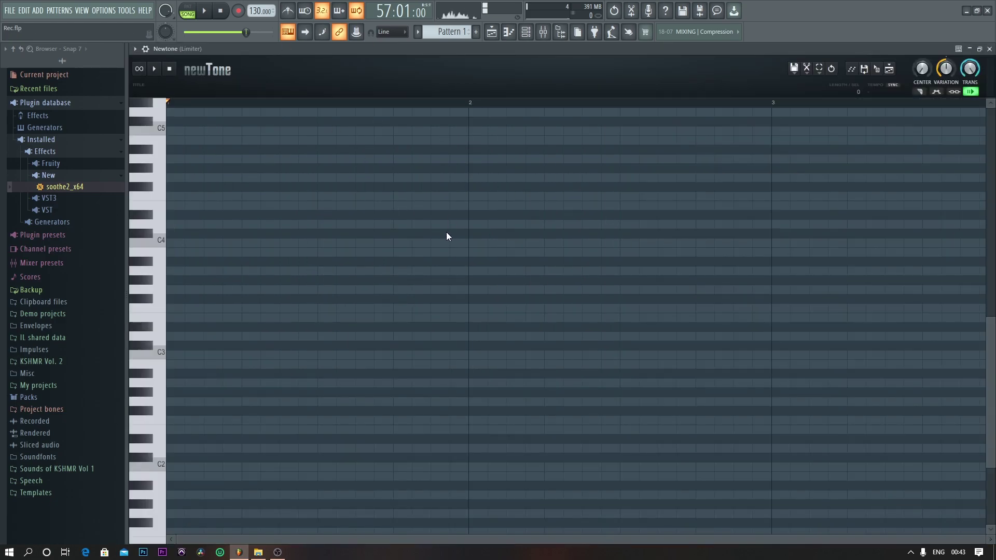
pyautogui.scroll(-2, 448, 232)
pyautogui.scroll(3, 469, 218)
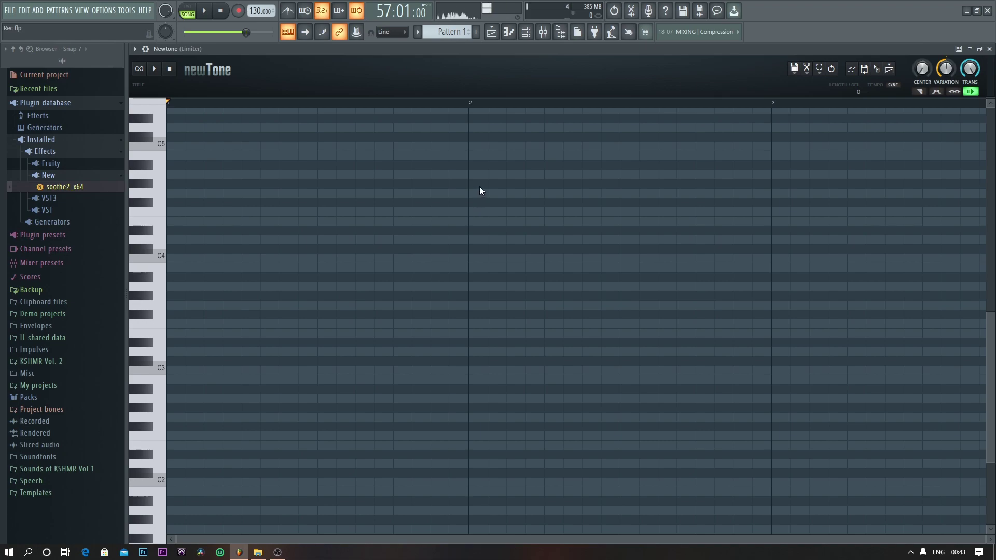
pyautogui.click(989, 49)
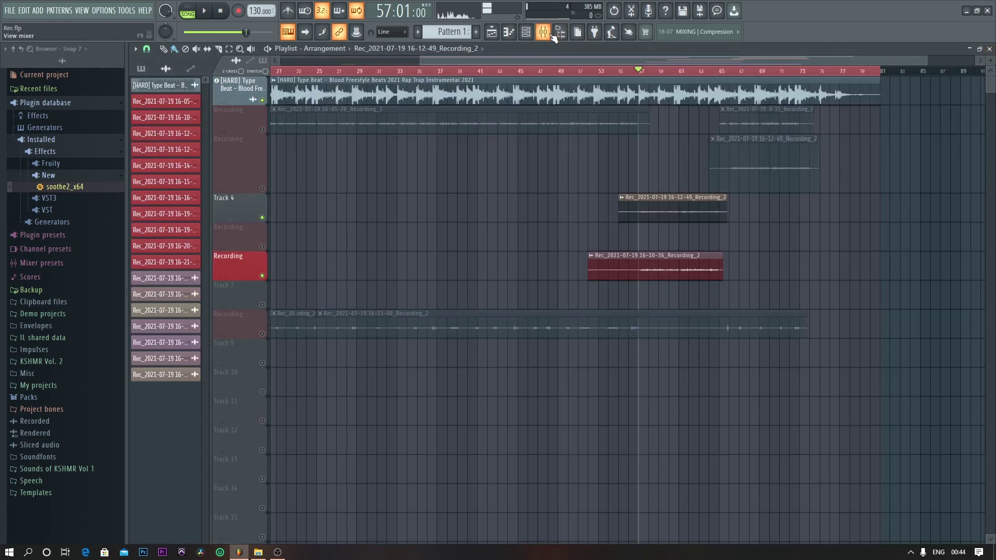
# Mute Track 4 in the playlist, leaving the beat and the red Recording track active.
pyautogui.scroll(8, 645, 167)
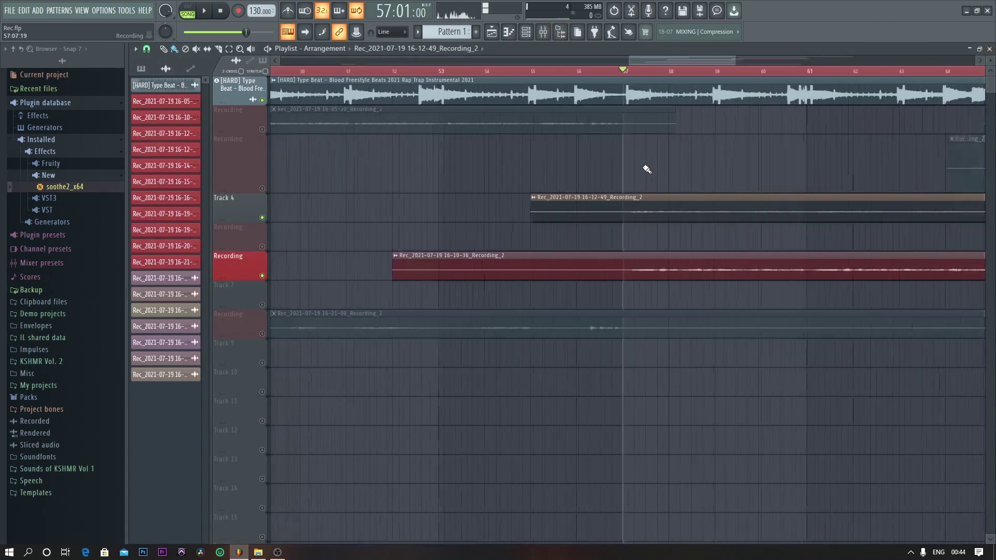
pyautogui.scroll(1, 628, 150)
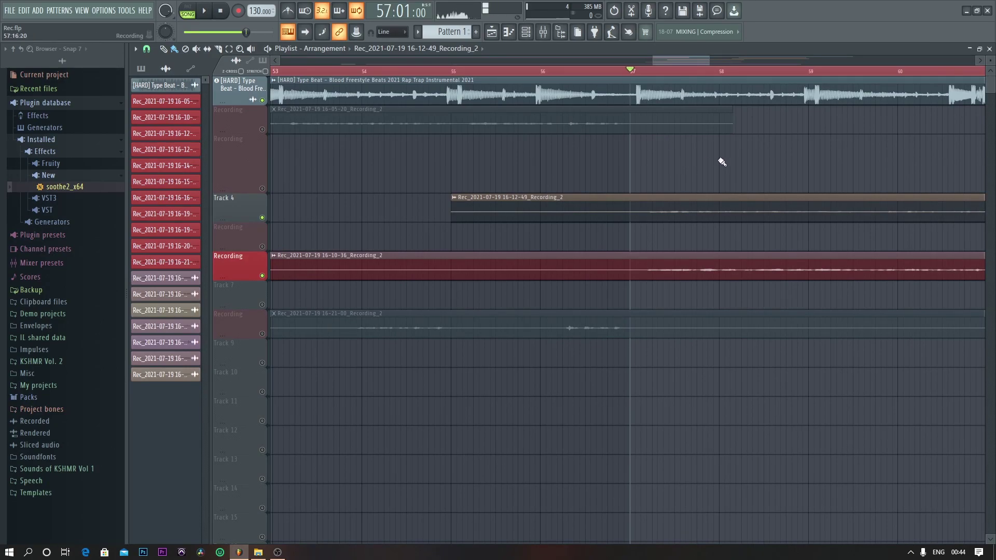
pyautogui.scroll(-5, 680, 149)
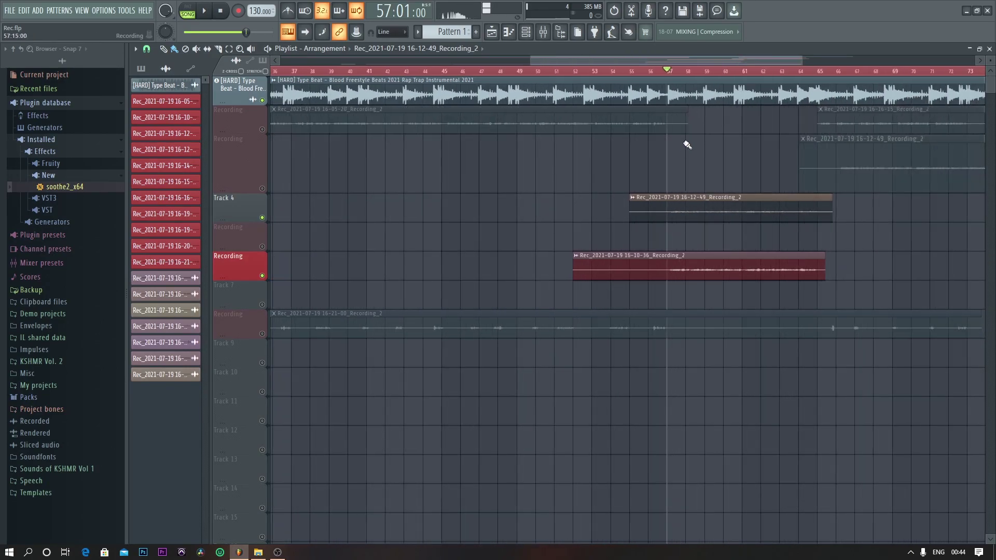
pyautogui.click(262, 217)
pyautogui.scroll(5, 686, 187)
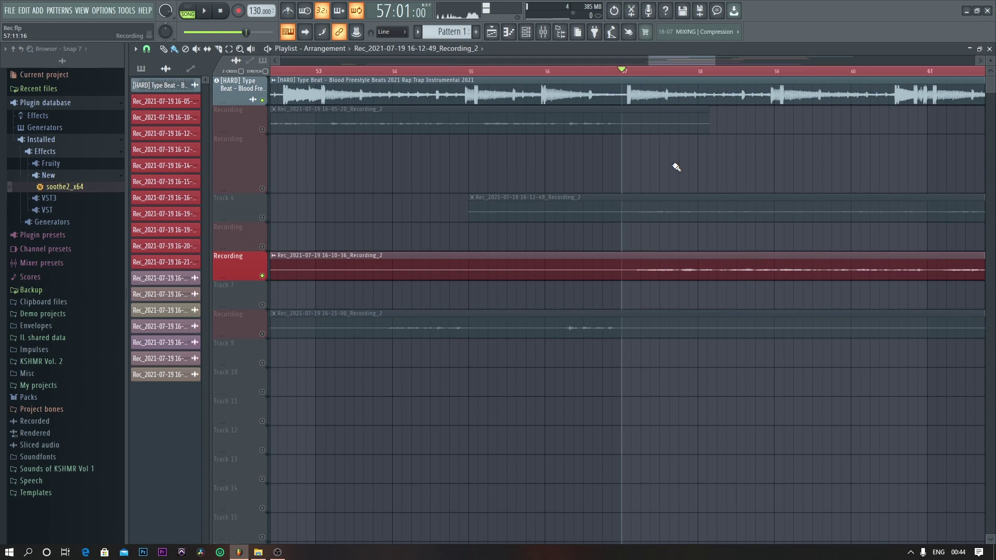
pyautogui.scroll(2, 670, 167)
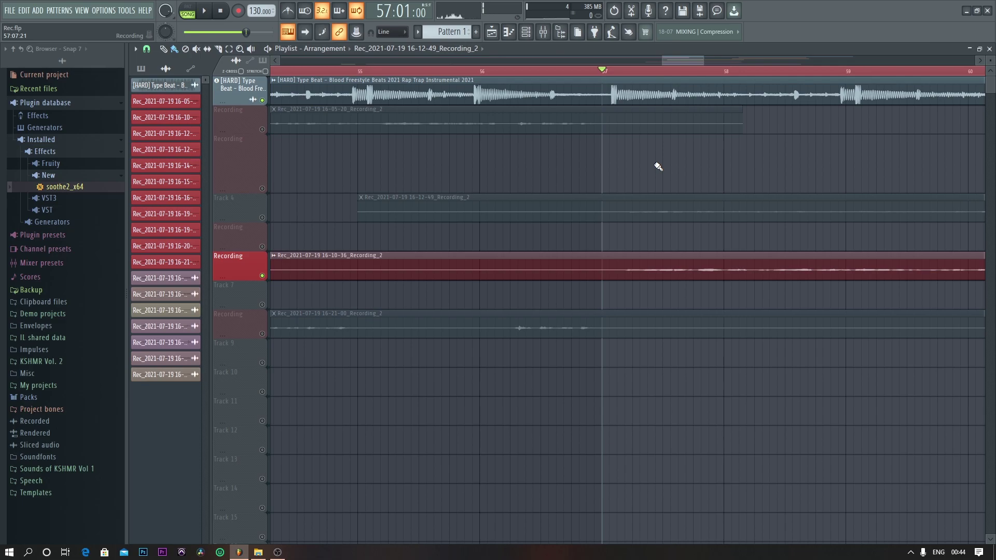
# Play the song from bar 57 to hear the Recording track's vocal over the beat, and stop playback.
pyautogui.keyDown('ctrl'); pyautogui.scroll(-5, 655, 169); pyautogui.keyUp('ctrl')
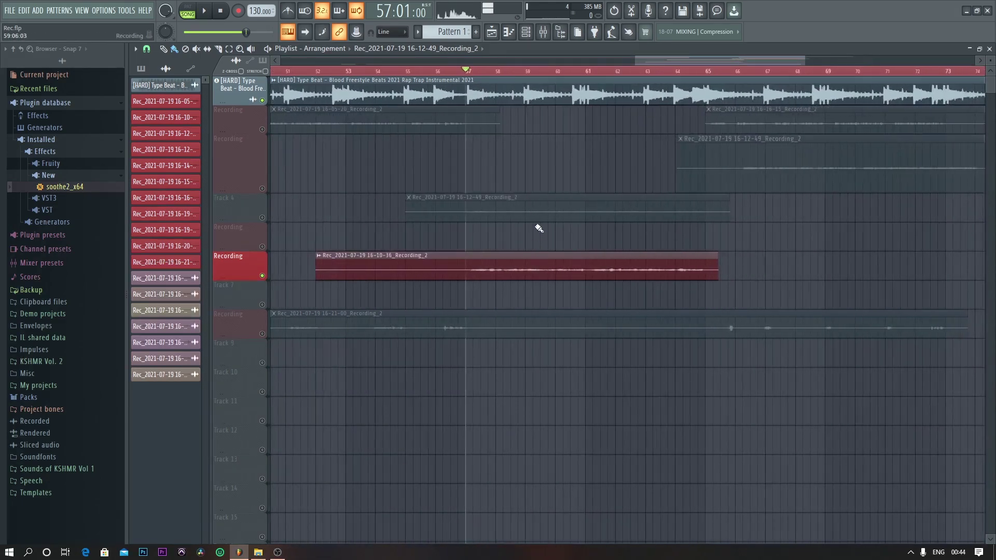
pyautogui.keyDown('ctrl'); pyautogui.scroll(5, 438, 151); pyautogui.keyUp('ctrl')
pyautogui.press('space')
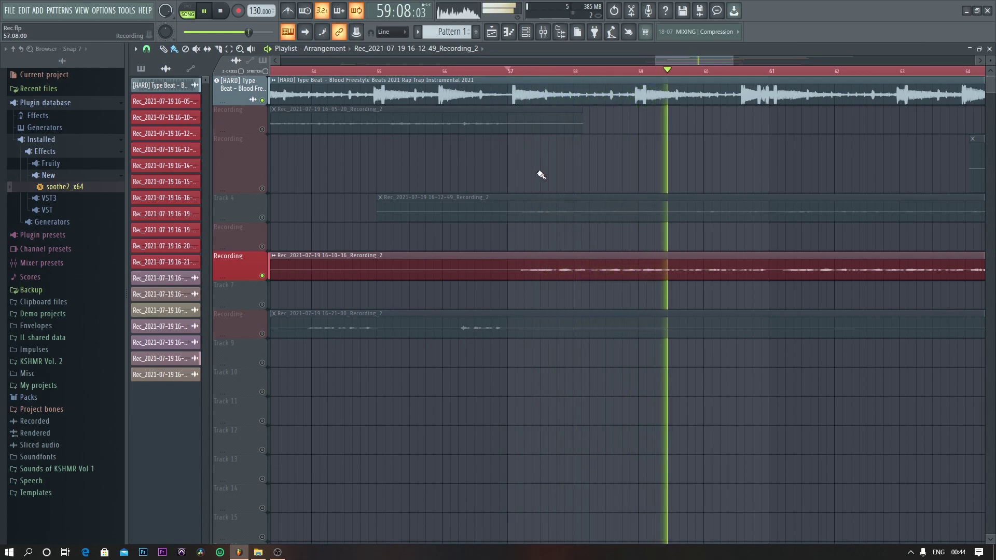
pyautogui.keyDown('ctrl'); pyautogui.scroll(-4, 503, 173); pyautogui.keyUp('ctrl')
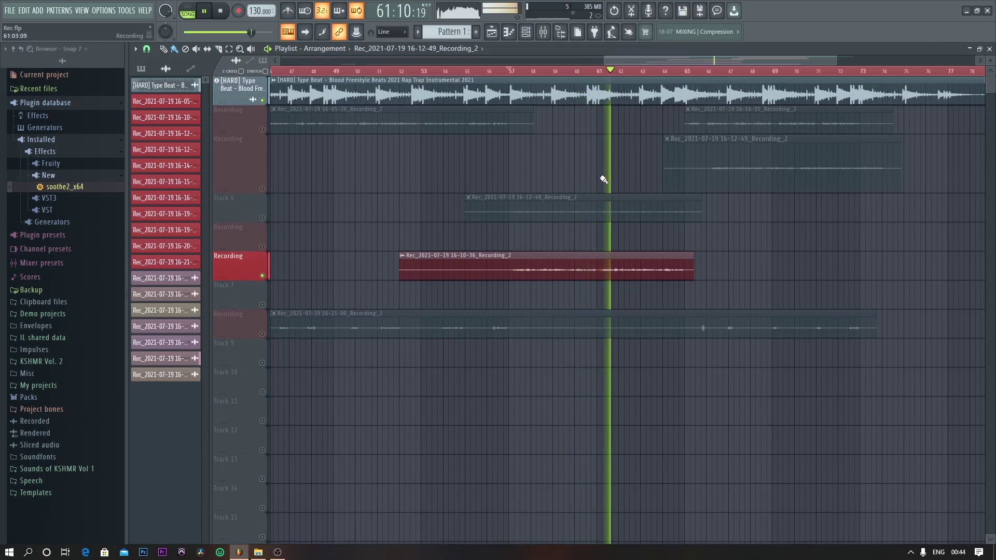
pyautogui.keyDown('ctrl'); pyautogui.scroll(2, 640, 153); pyautogui.keyUp('ctrl')
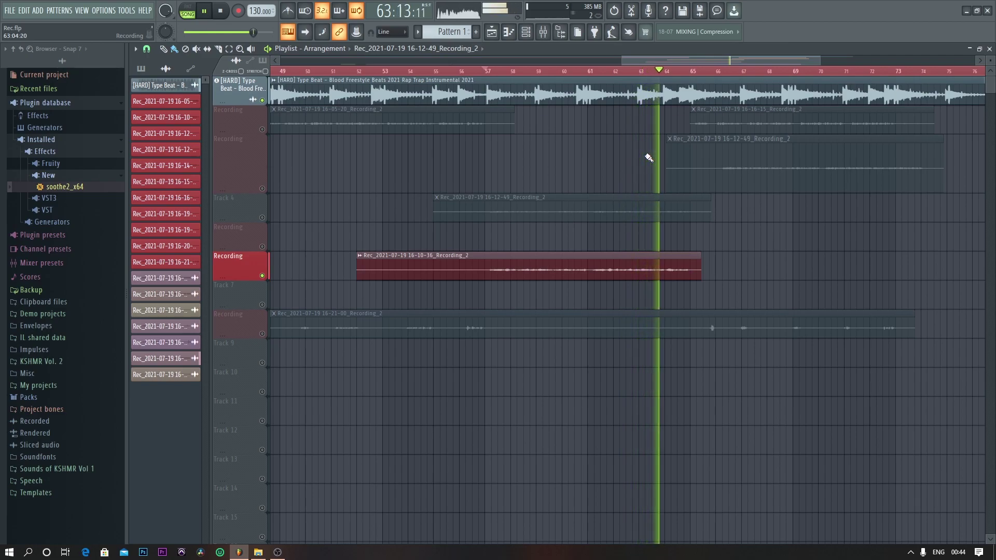
pyautogui.press('space')
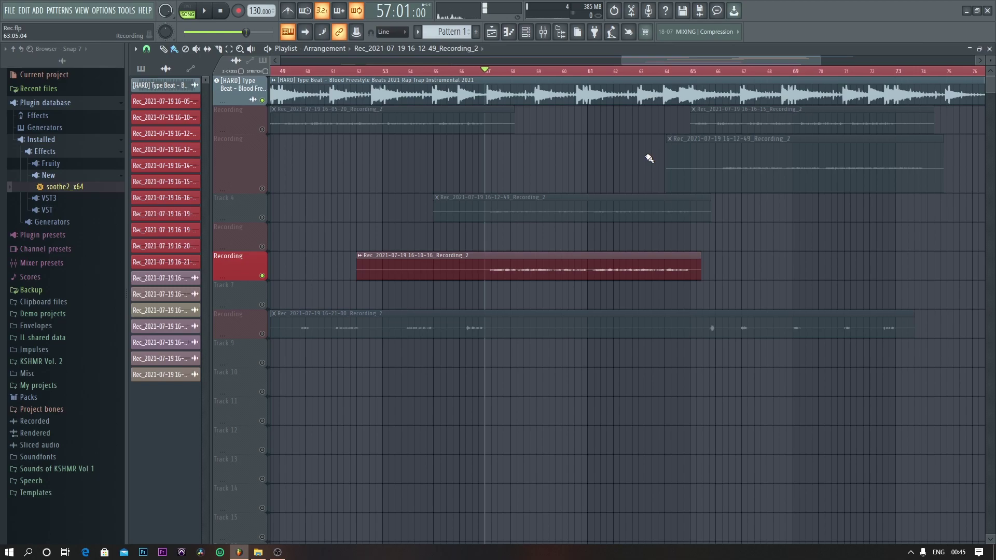
# Remove Newtone from slot 2 of the Limiter mixer track and close the mixer and Fruity Limiter windows.
pyautogui.scroll(6, 525, 216)
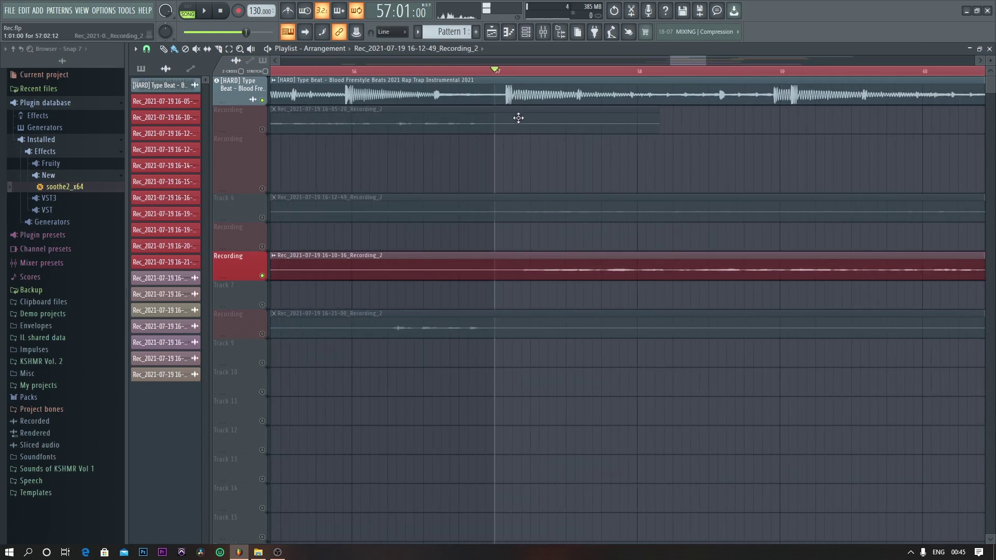
pyautogui.scroll(-2, 544, 162)
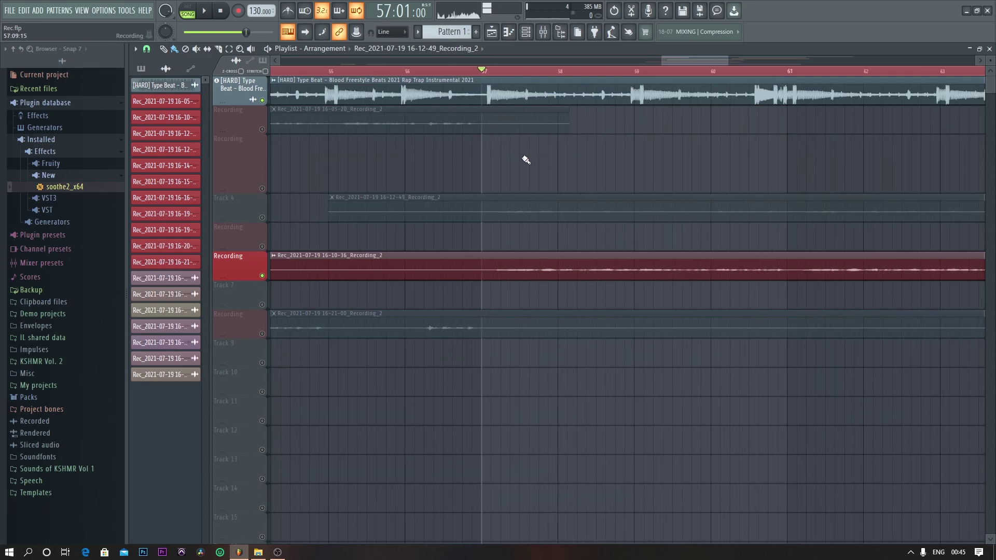
pyautogui.click(544, 32)
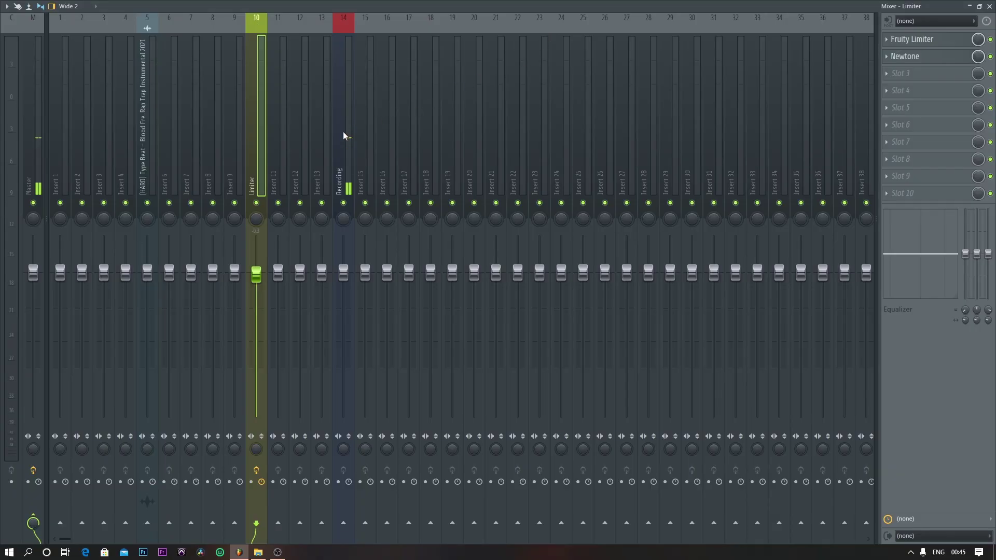
pyautogui.click(886, 58)
pyautogui.click(892, 80)
pyautogui.press('Return')
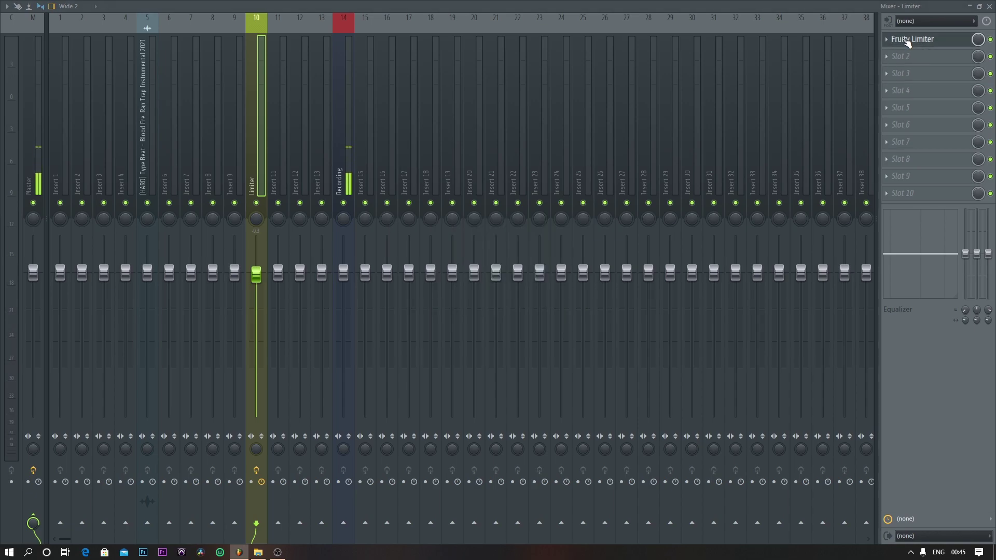
pyautogui.click(970, 7)
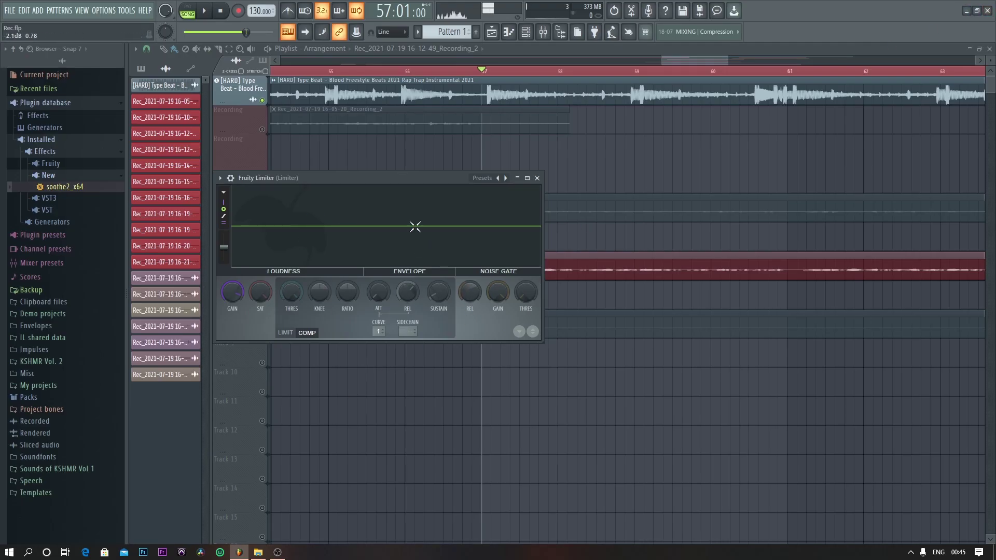
pyautogui.click(537, 178)
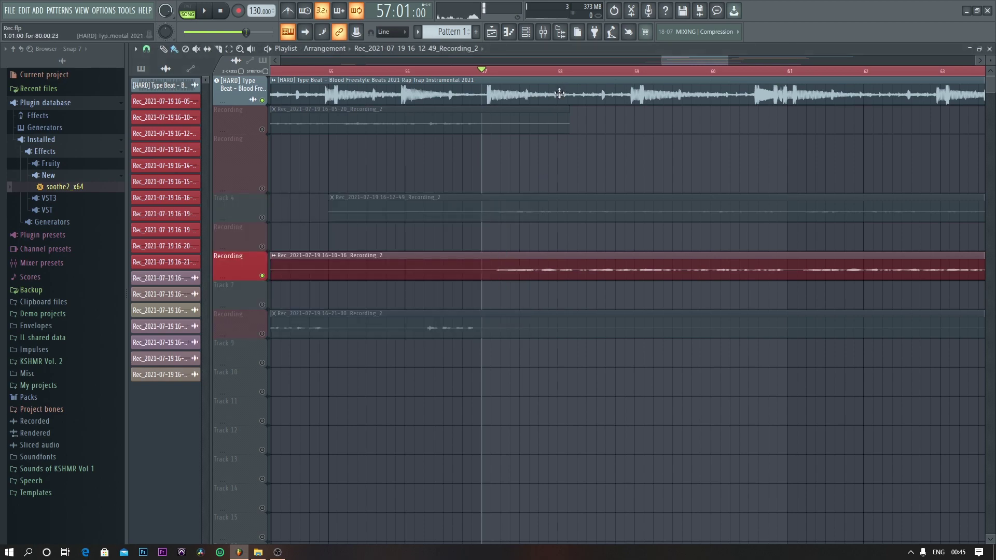
# Start playback from bar 57 and mute the instrumental beat track so the Recording vocal plays alone.
pyautogui.press('space')
pyautogui.rightClick(262, 276)
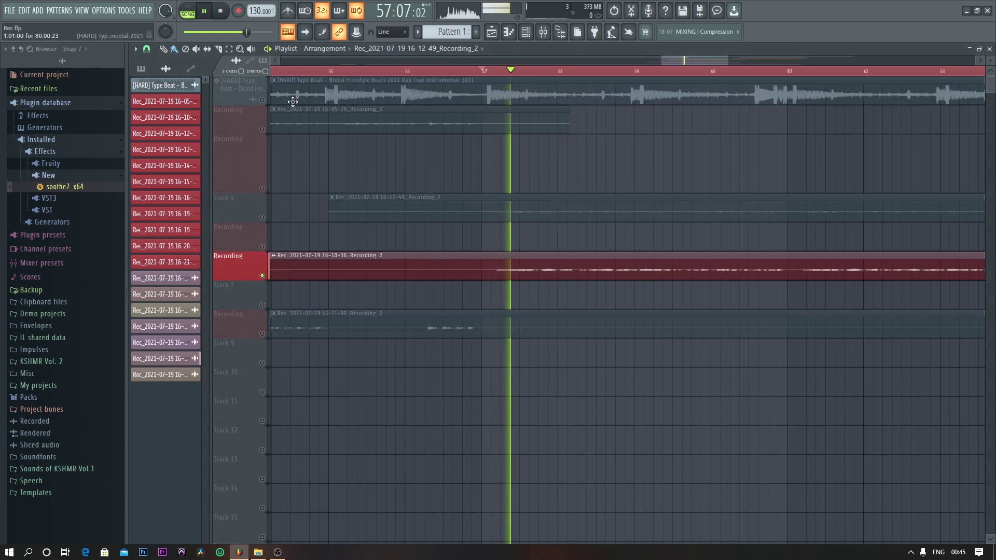
# Find the Melodyne effect plugin and load it into slot 2 of the Limiter mixer track.
pyautogui.press('F9')
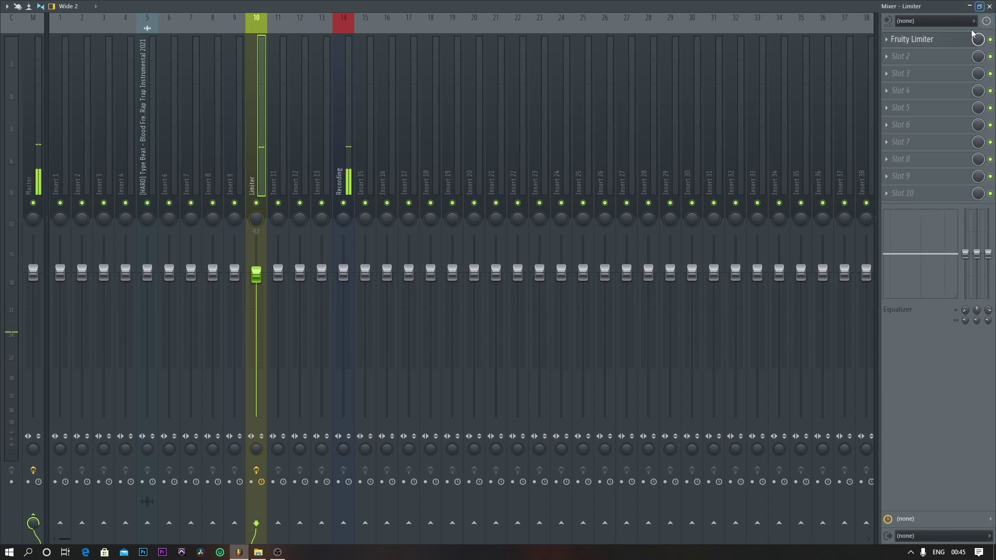
pyautogui.click(900, 56)
pyautogui.click(749, 17)
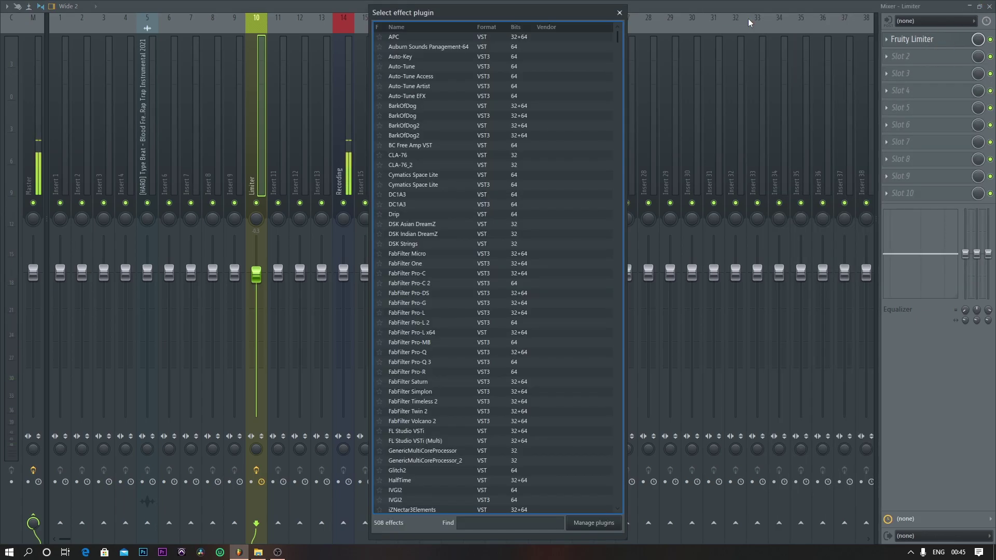
pyautogui.write('melo')
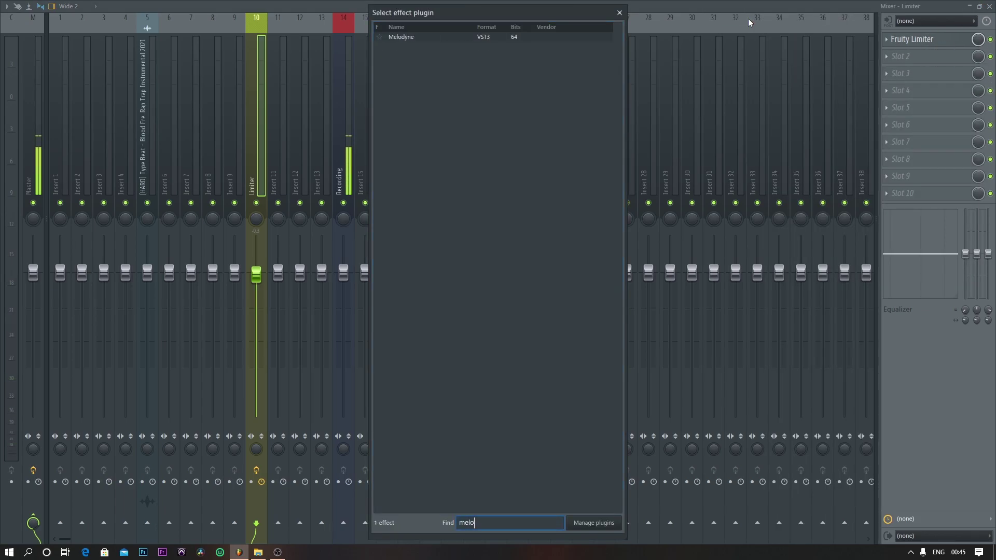
pyautogui.doubleClick(567, 40)
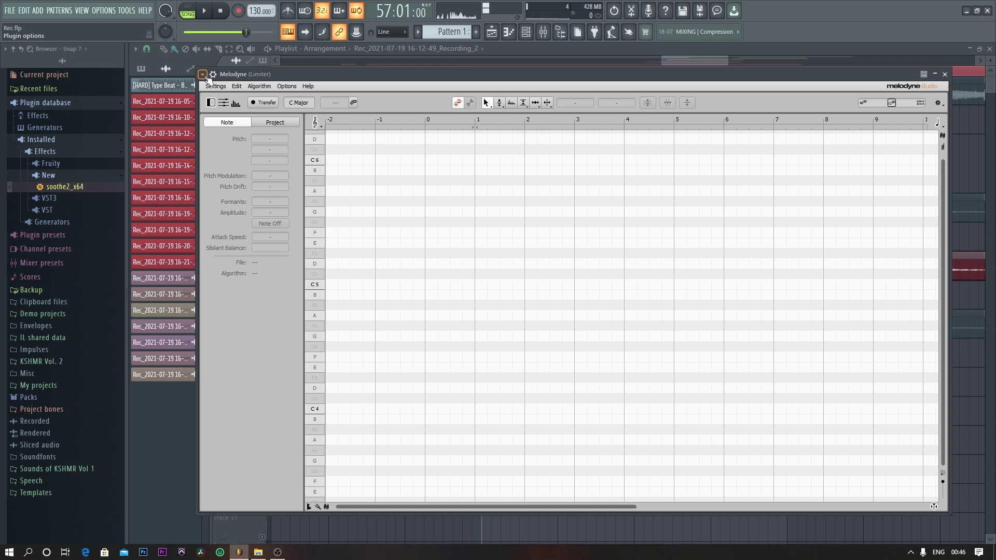
# Detach the Melodyne window, enlarge it slightly, and position it just below the playlist's first tracks.
pyautogui.click(203, 75)
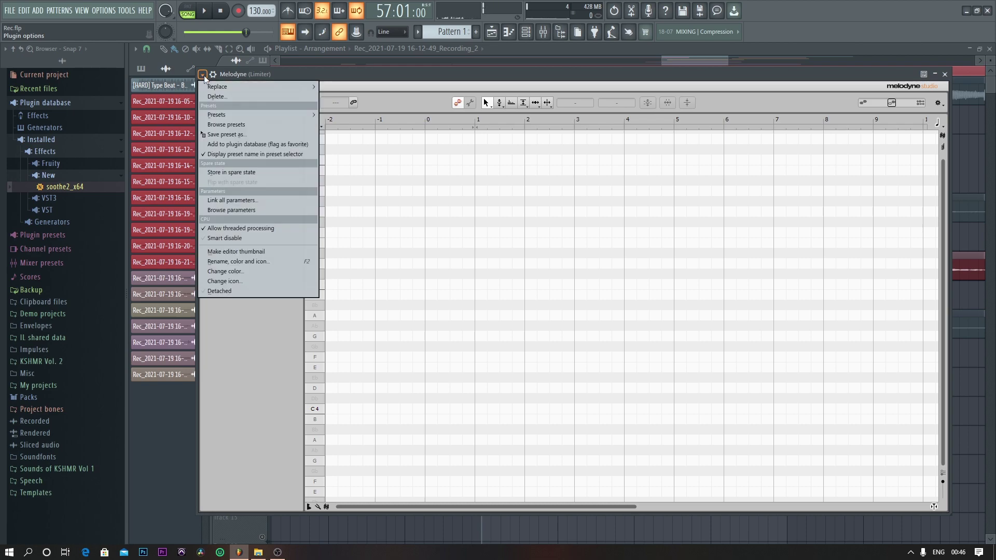
pyautogui.click(254, 291)
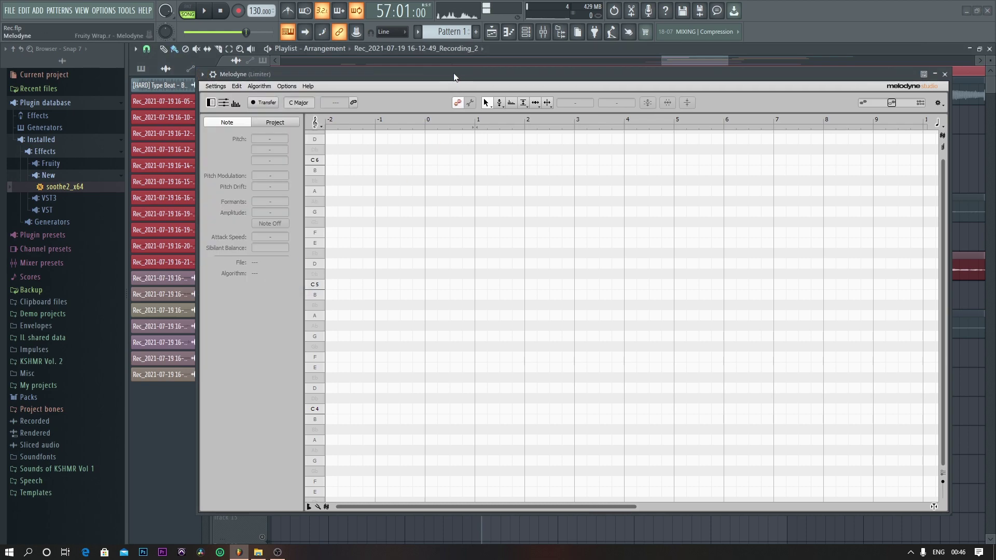
pyautogui.moveTo(453, 73); pyautogui.dragTo(454, 45)
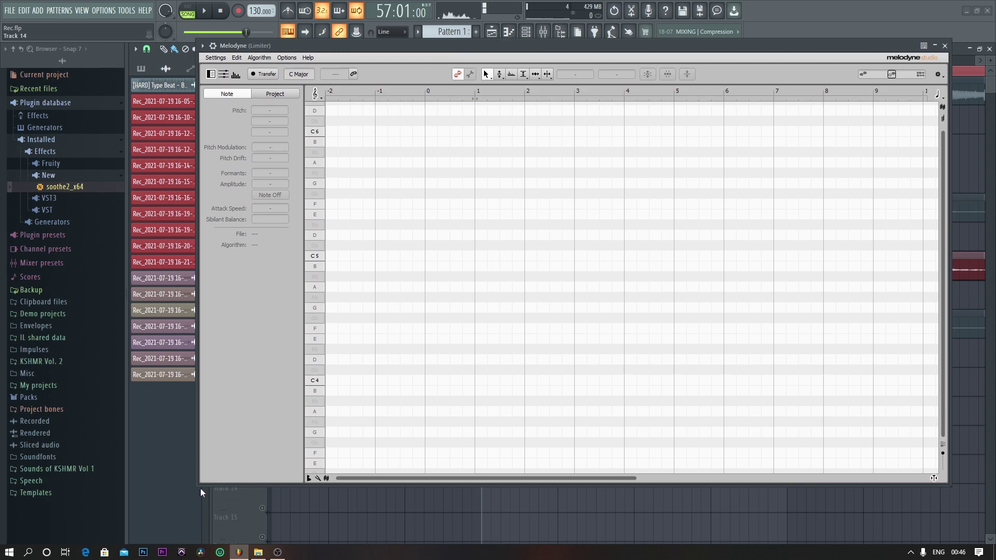
pyautogui.moveTo(200, 485); pyautogui.dragTo(172, 497)
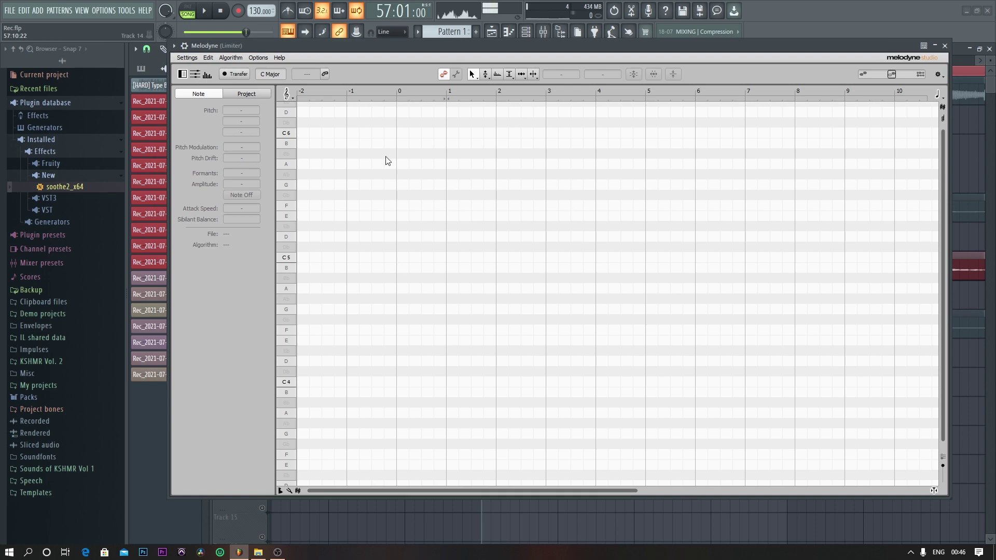
pyautogui.moveTo(413, 47); pyautogui.dragTo(427, 138)
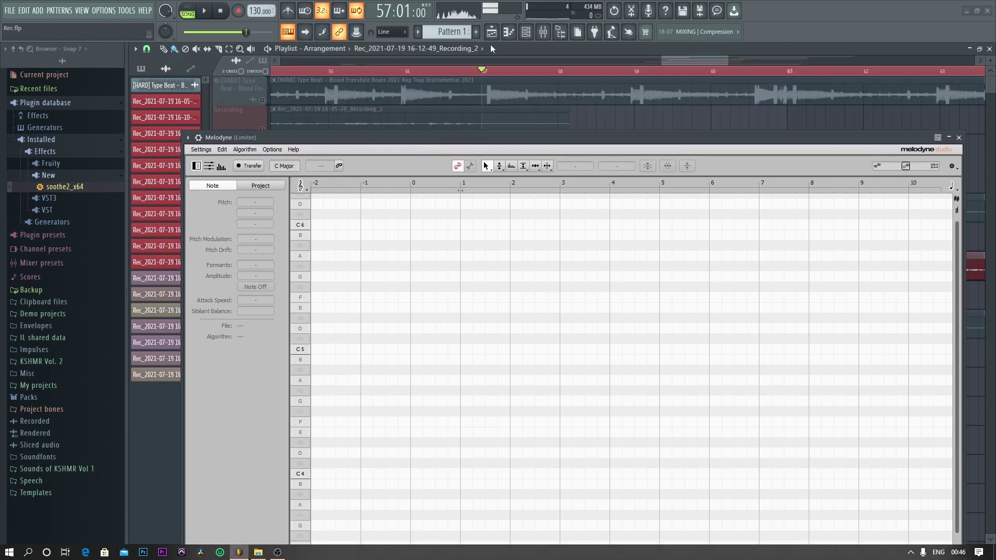
# Close the mixer and move the Melodyne window further down to uncover the playlist's Recording track.
pyautogui.click(544, 31)
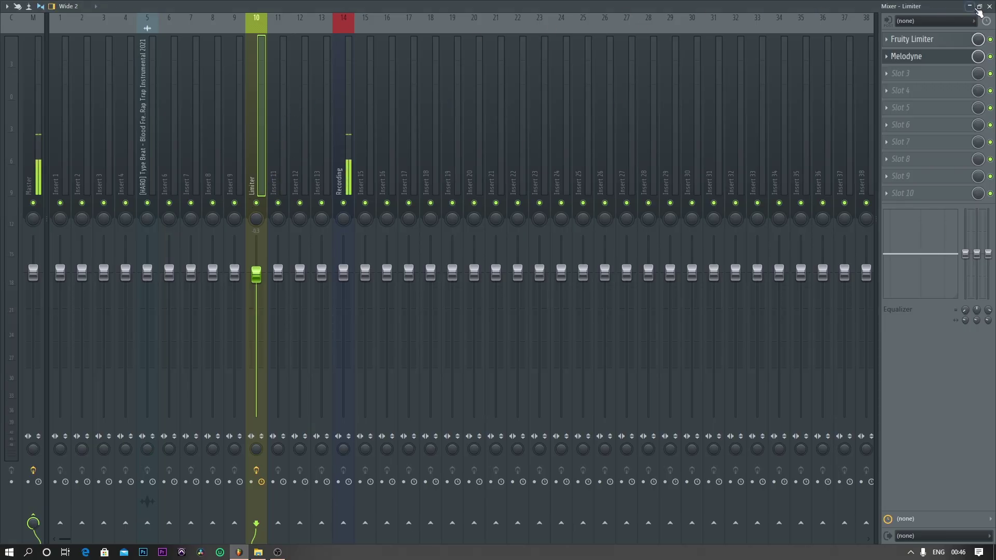
pyautogui.click(989, 7)
pyautogui.moveTo(547, 144); pyautogui.dragTo(550, 301)
pyautogui.scroll(-4, 570, 199)
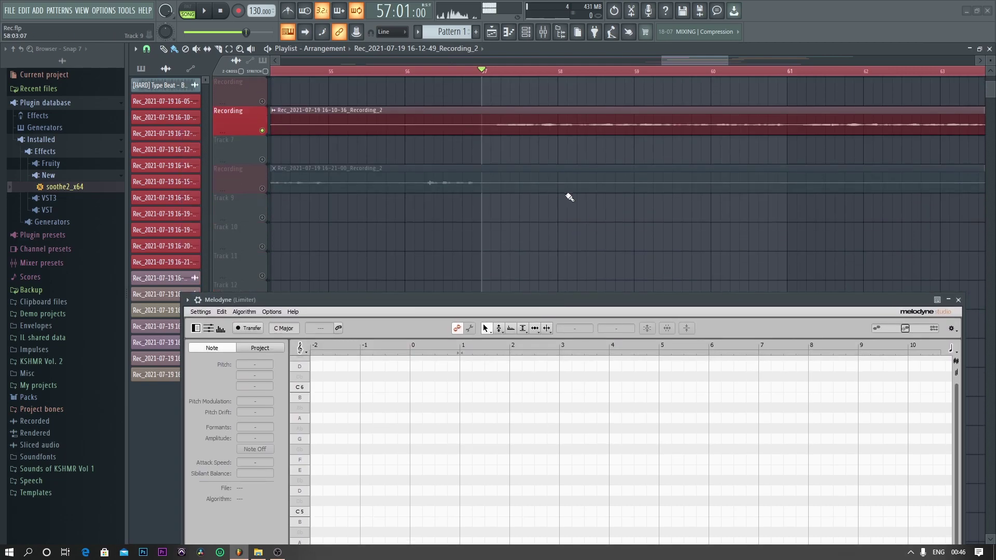
pyautogui.scroll(-3, 488, 198)
pyautogui.scroll(3, 506, 205)
pyautogui.doubleClick(507, 238)
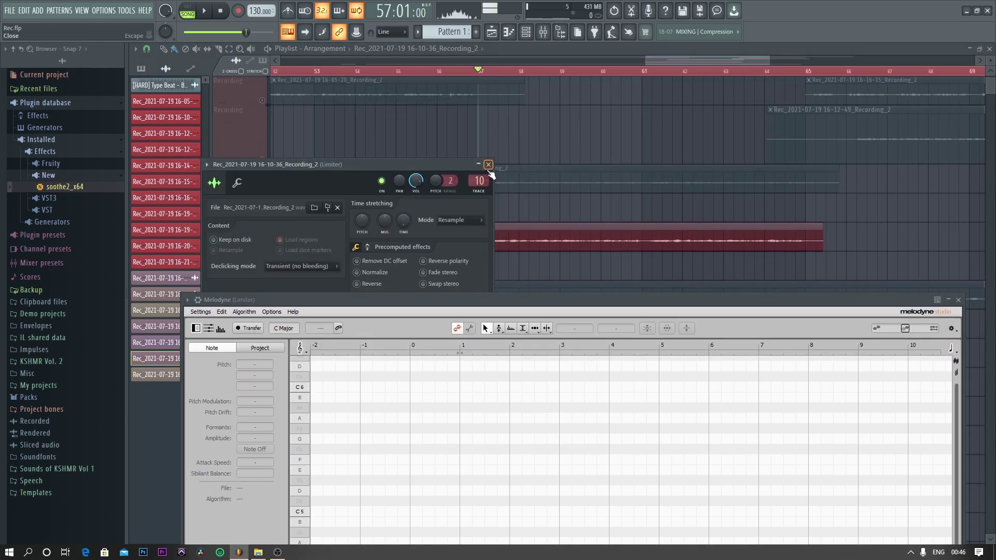
# Close the clip's channel settings, reopen Melodyne from the Limiter mixer track, and move its window up beneath the transport area.
pyautogui.click(488, 165)
pyautogui.click(543, 32)
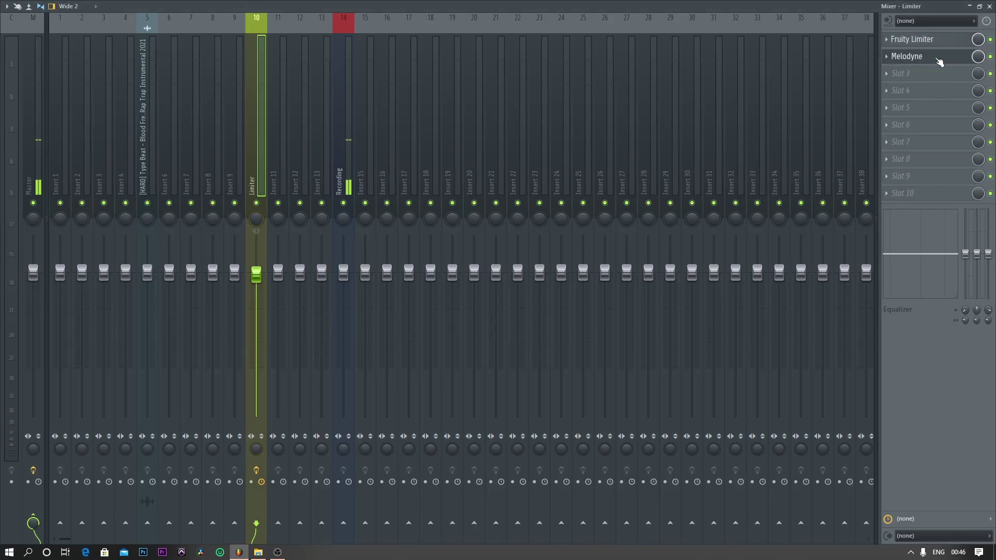
pyautogui.click(914, 61)
pyautogui.moveTo(447, 306); pyautogui.dragTo(491, 75)
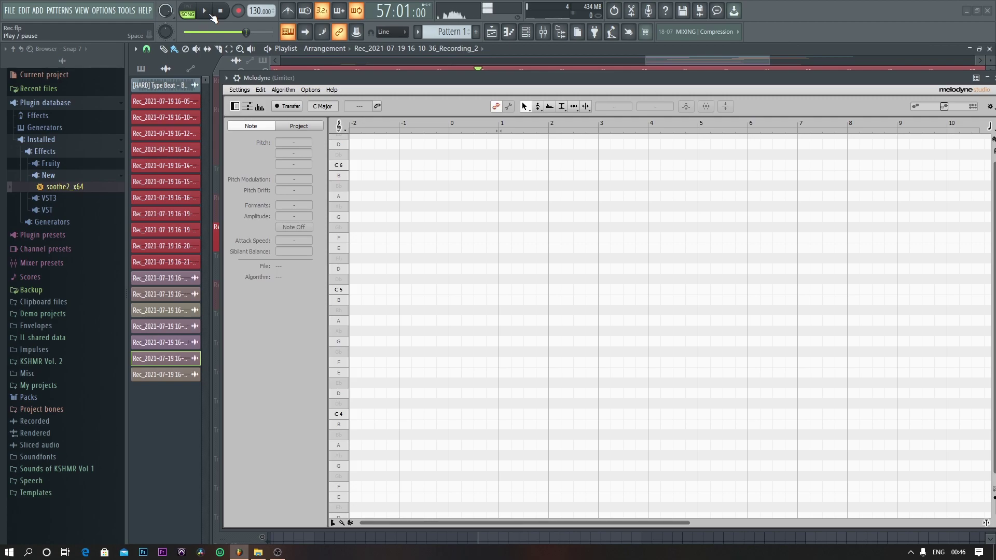
# Transfer the vocal into Melodyne by arming Transfer and playing the song from bar 57 to about bar 65.
pyautogui.click(288, 106)
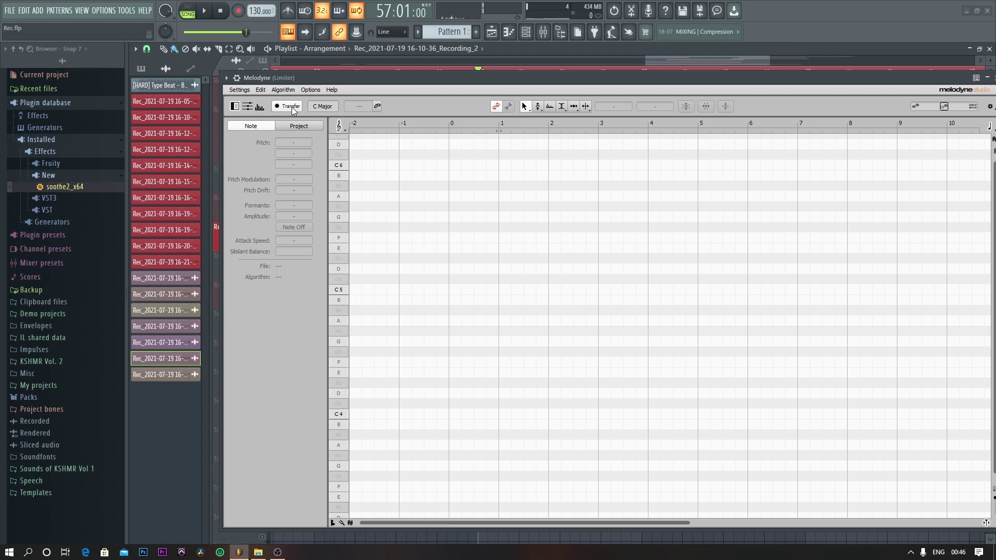
pyautogui.click(204, 11)
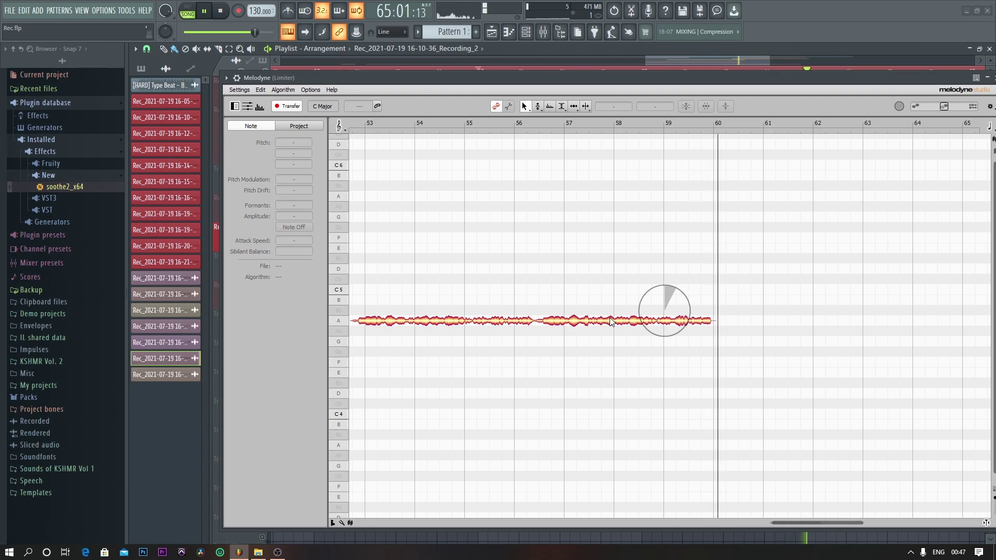
pyautogui.press('space')
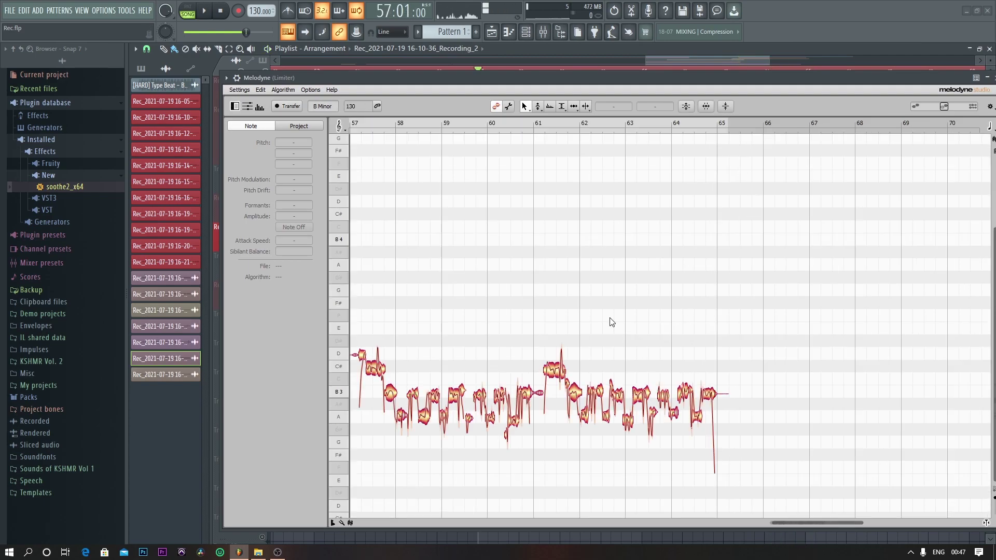
# Shift the Melodyne window to uncover the playlist, unmute the [HARD] Type Beat track, and move Melodyne back up.
pyautogui.moveTo(845, 79); pyautogui.dragTo(832, 241)
pyautogui.scroll(-2, 663, 161)
pyautogui.scroll(-2, 612, 130)
pyautogui.scroll(3, 583, 127)
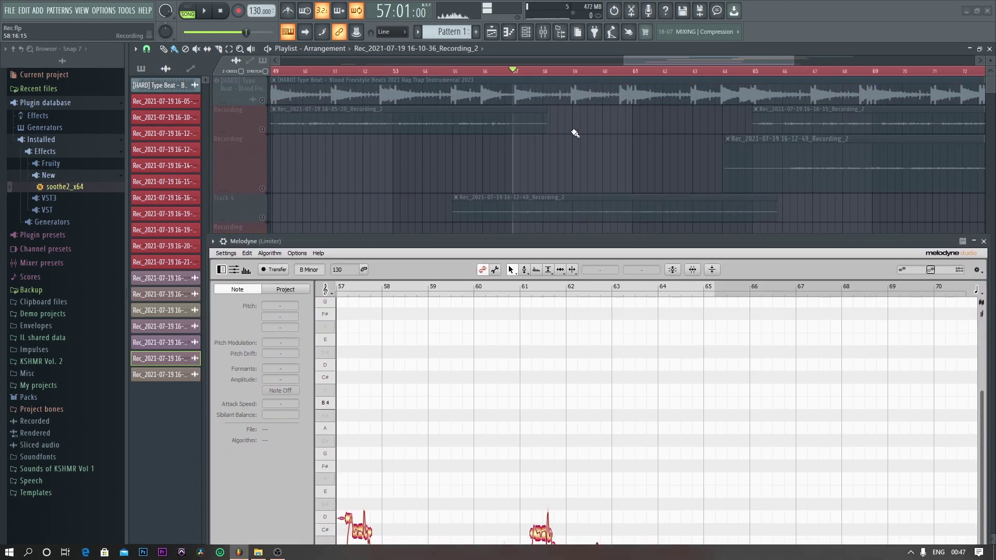
pyautogui.click(263, 100)
pyautogui.scroll(-3, 412, 111)
pyautogui.scroll(3, 454, 125)
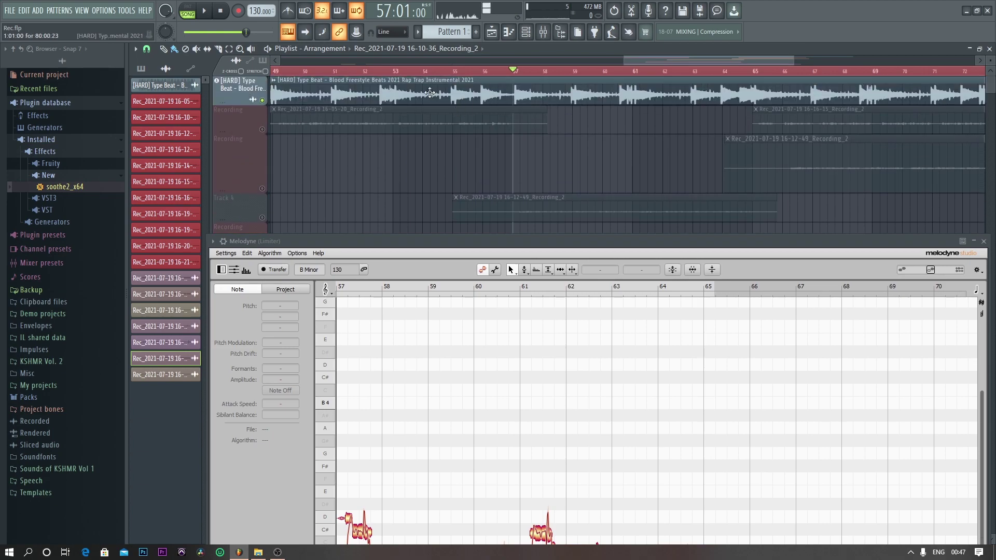
pyautogui.moveTo(500, 242); pyautogui.dragTo(504, 71)
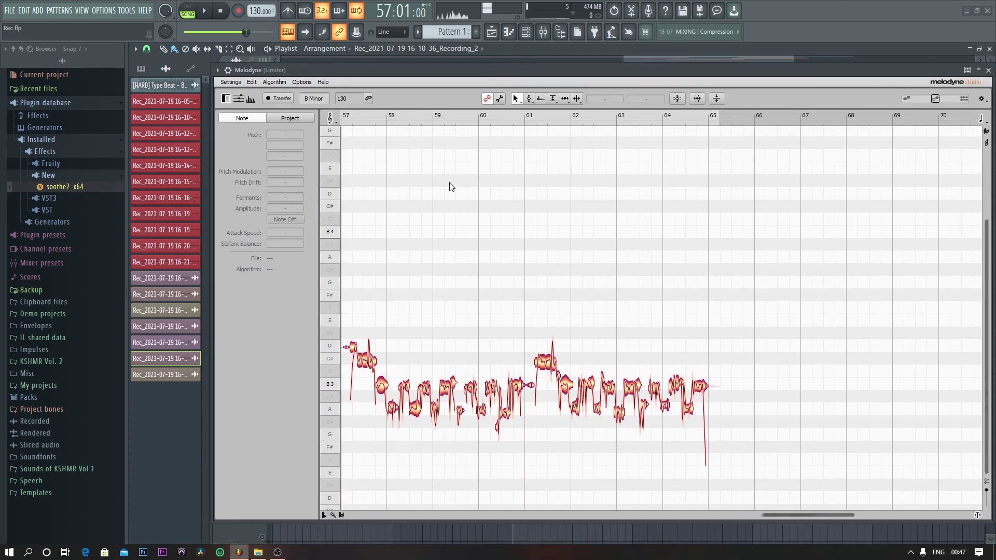
# Play the transferred vocal against the beat from bar 57 and examine its detected notes and pitch curves up close.
pyautogui.press('space')
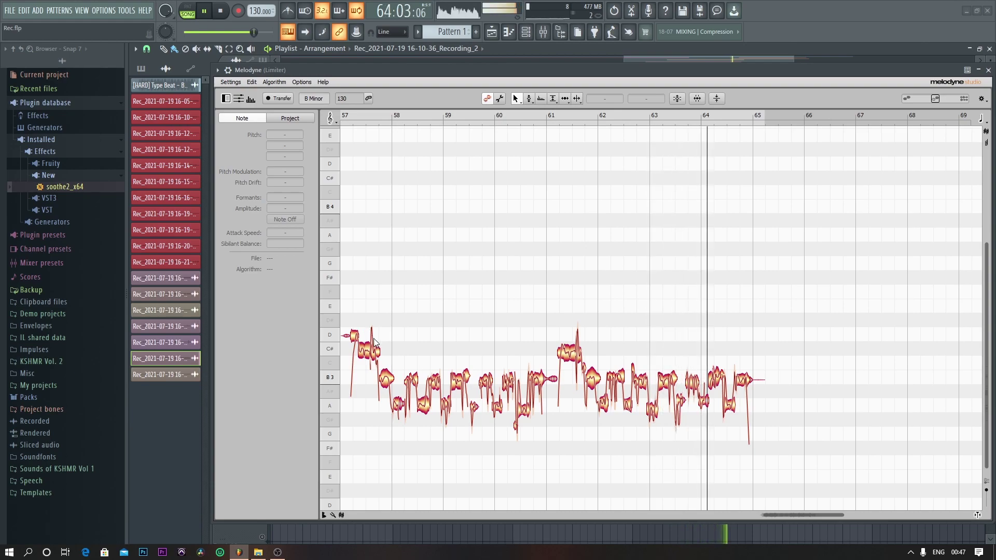
pyautogui.press('space')
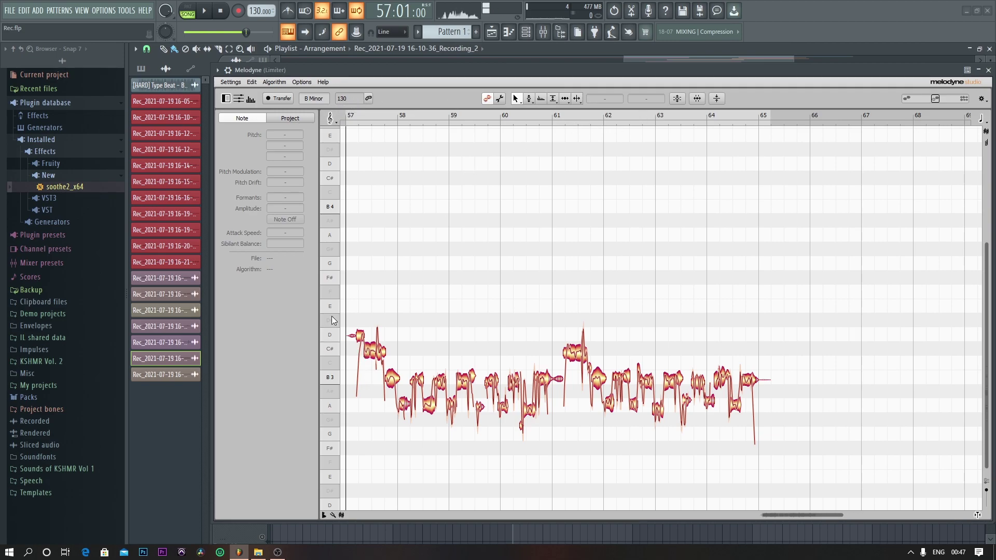
pyautogui.scroll(5, 348, 332)
pyautogui.scroll(3, 348, 332)
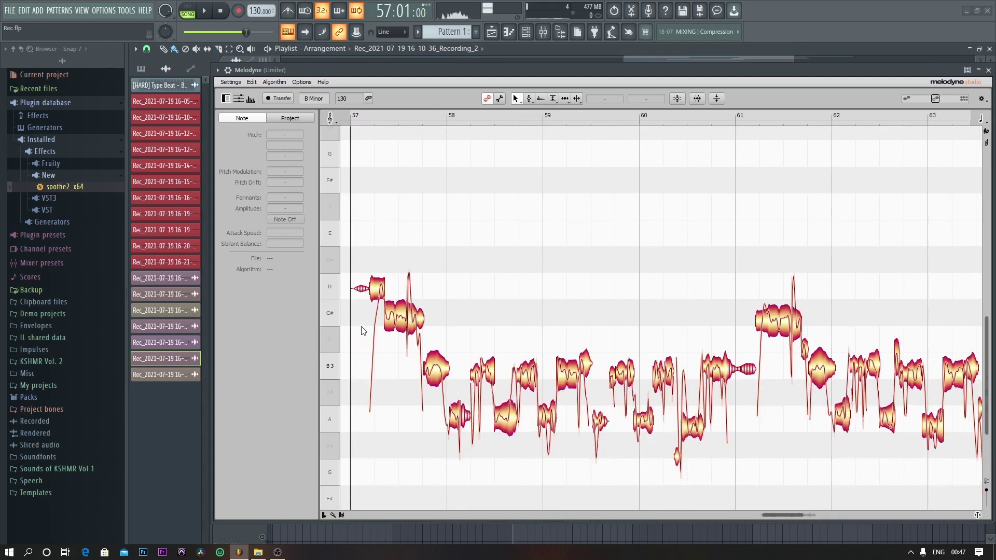
pyautogui.press('space')
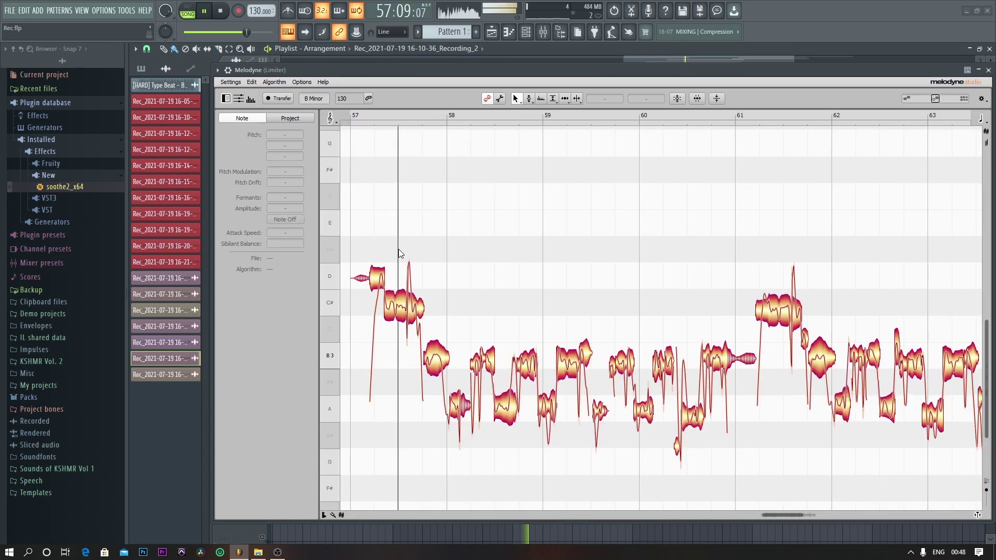
pyautogui.press('space')
pyautogui.scroll(2, 380, 258)
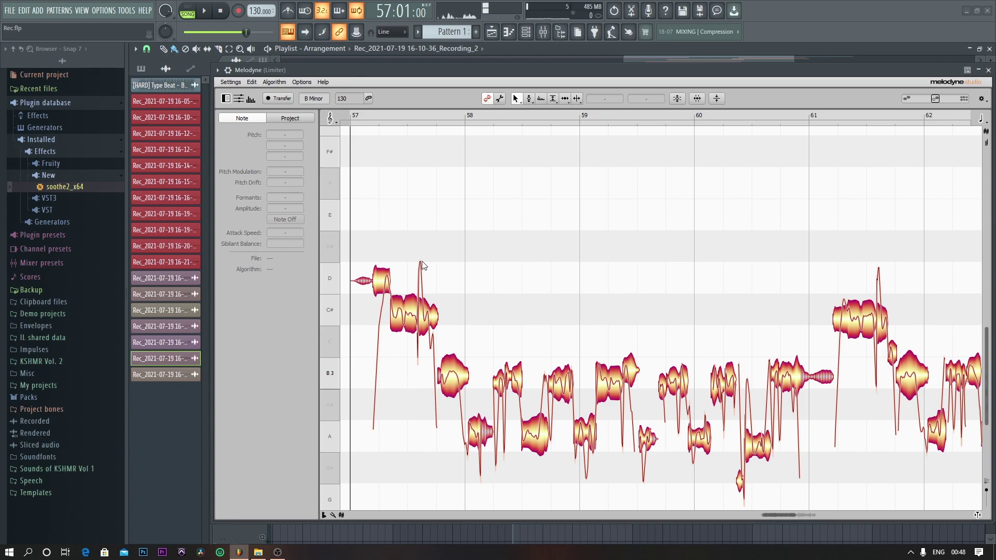
pyautogui.scroll(-1, 393, 260)
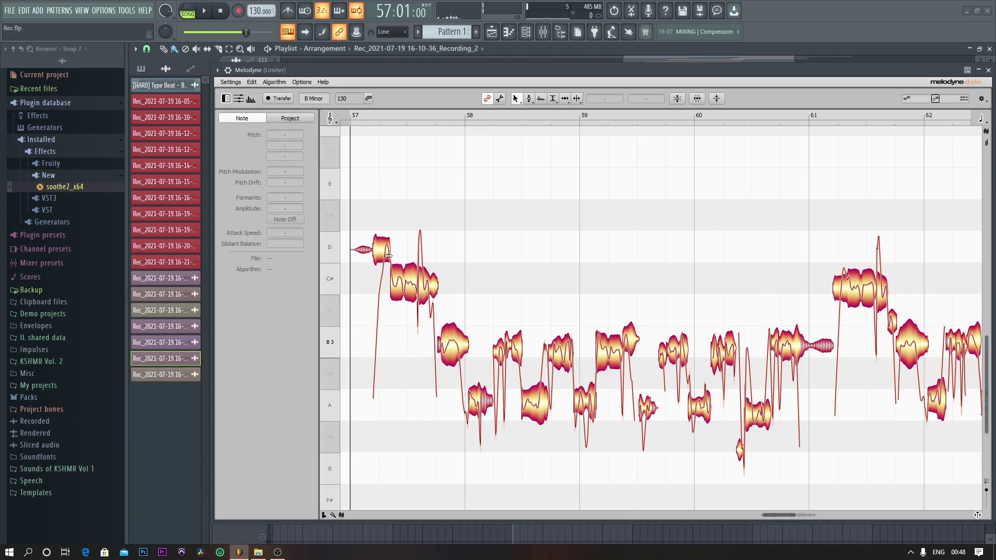
# Snap the vocal notes from bar 57 to about 58.5 to their nearest pitch centres on D 4, C# 4, B 3 and A 3.
pyautogui.click(384, 256)
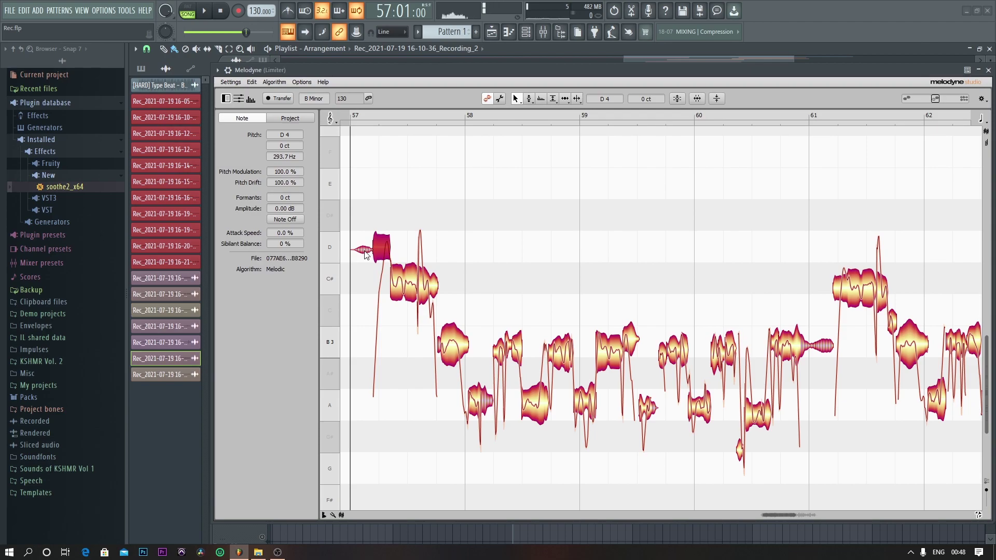
pyautogui.click(368, 250)
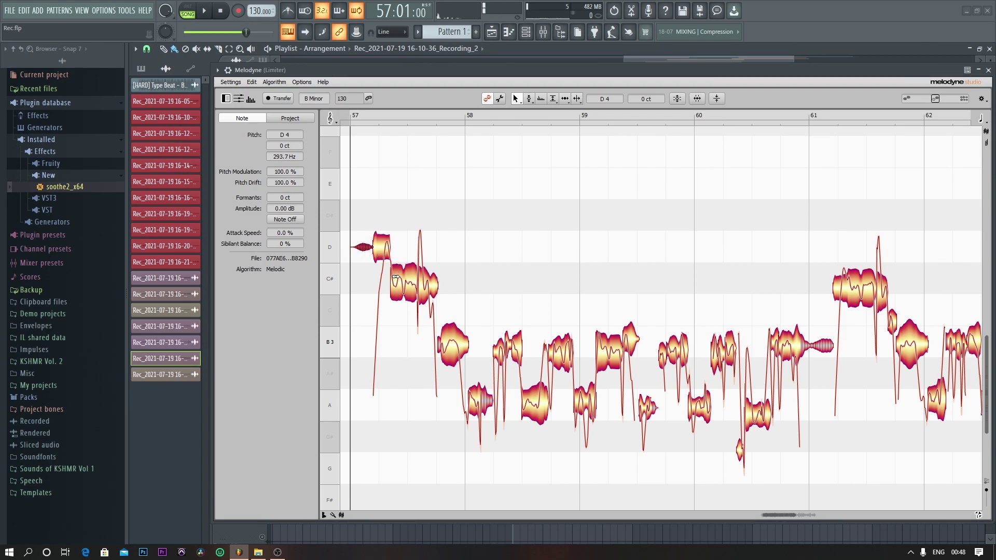
pyautogui.doubleClick(409, 295)
pyautogui.doubleClick(427, 291)
pyautogui.doubleClick(452, 357)
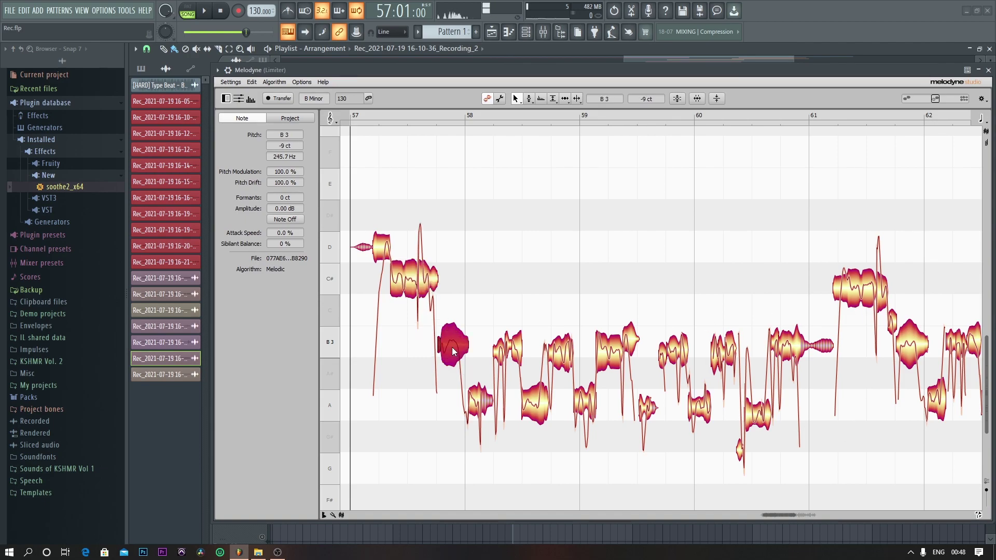
pyautogui.doubleClick(477, 402)
pyautogui.doubleClick(501, 354)
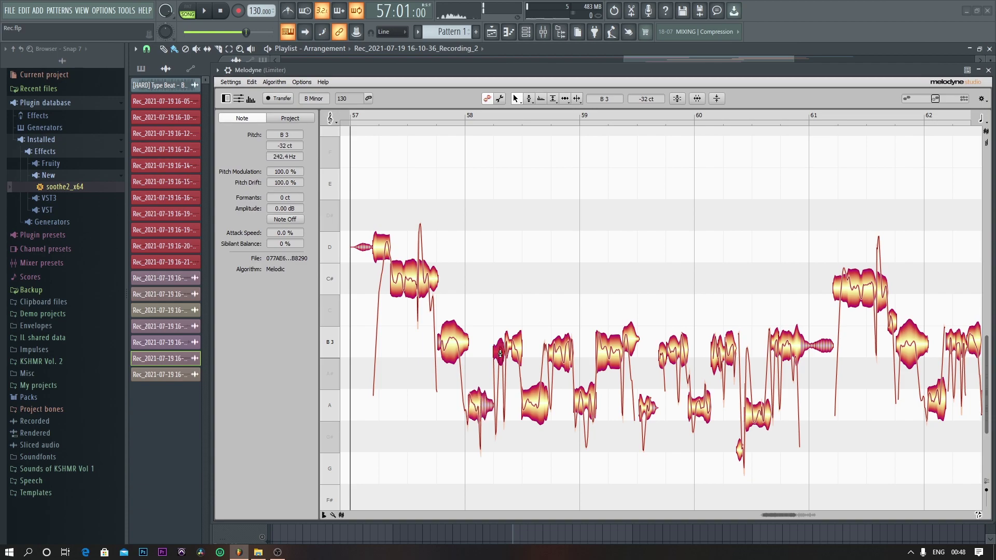
pyautogui.doubleClick(519, 346)
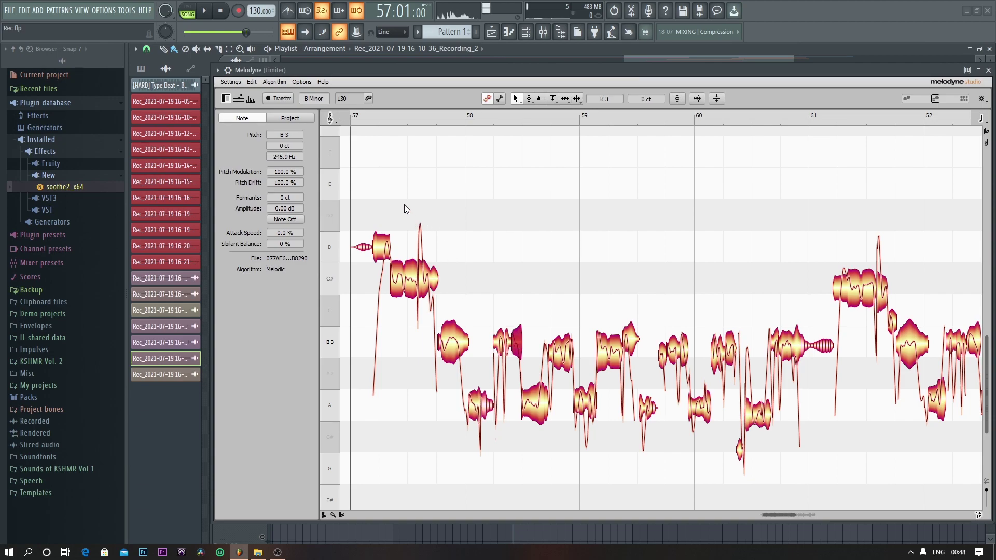
# Audition the opening phrase and centre the notes from bar 58 to about 58.7 on A 3 and B 3.
pyautogui.scroll(1, 359, 281)
pyautogui.press('space')
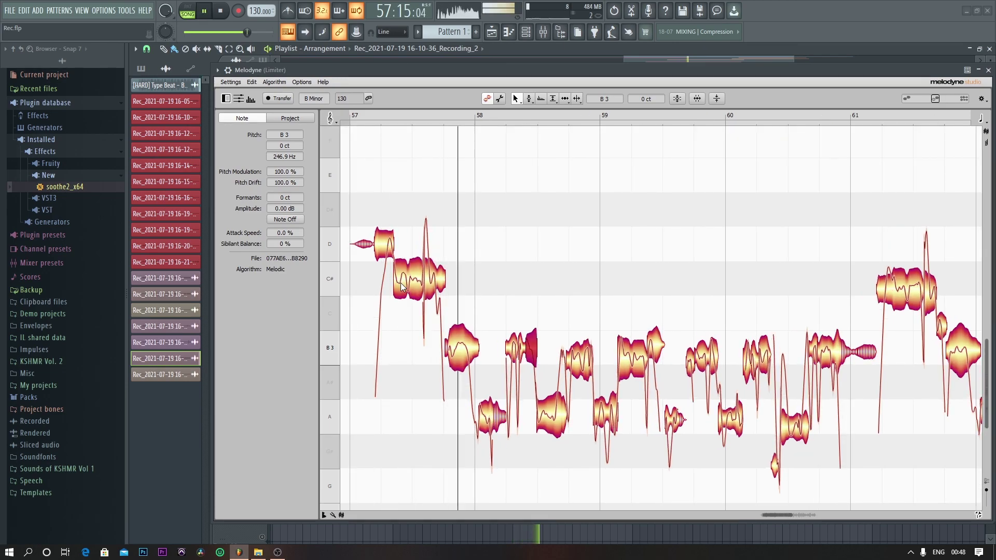
pyautogui.press('space')
pyautogui.click(490, 419)
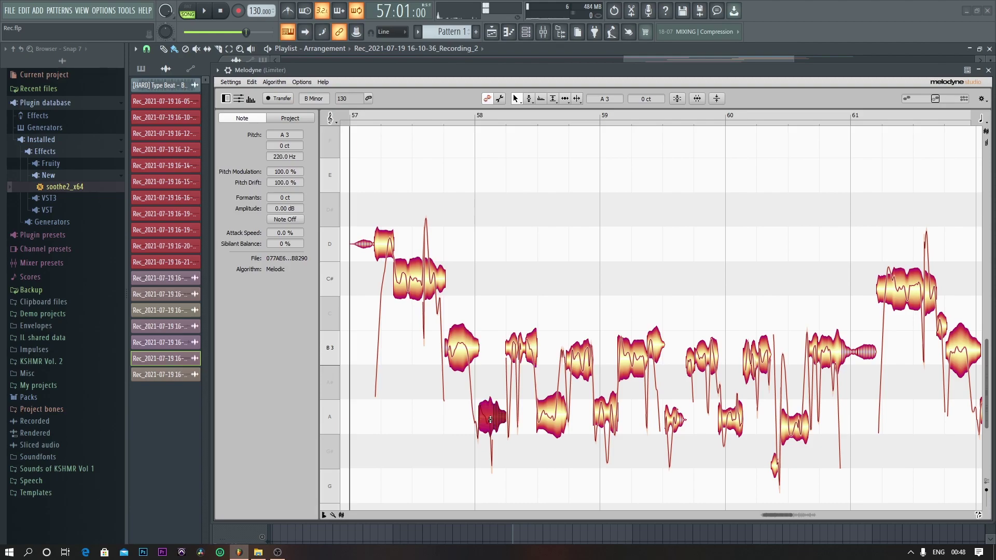
pyautogui.click(524, 348)
pyautogui.click(521, 351)
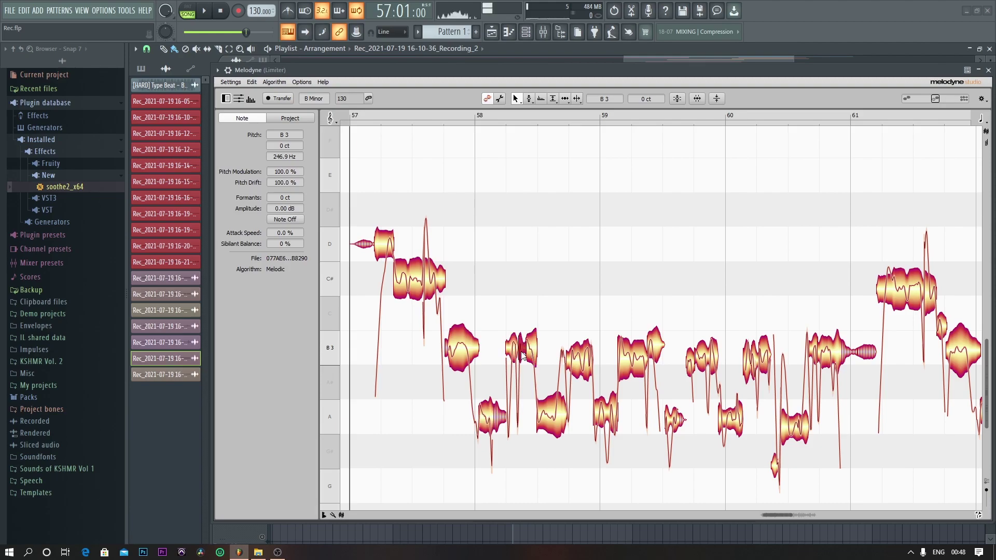
pyautogui.click(546, 420)
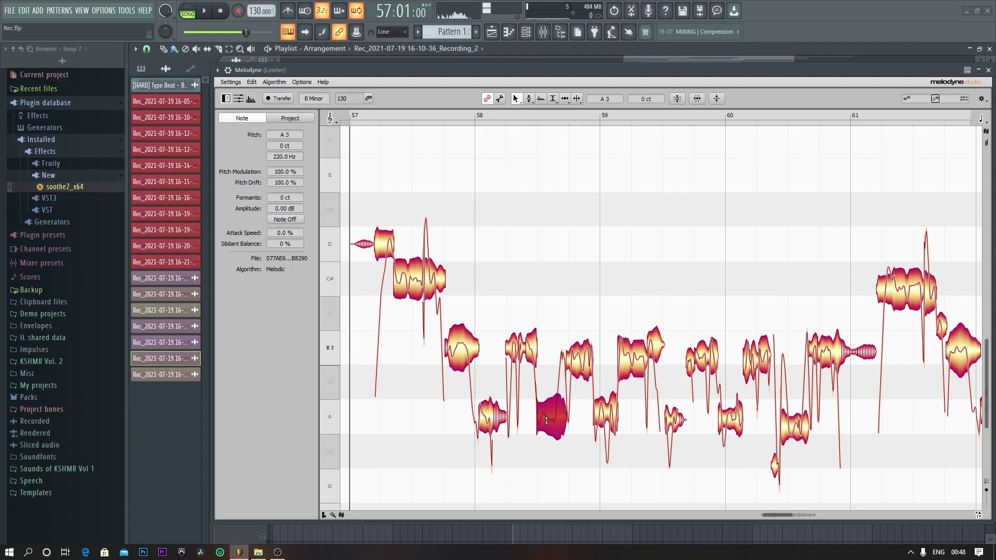
# Centre the vocal notes between about bar 58.7 and just before bar 60 on B 3 and A 3.
pyautogui.click(581, 360)
pyautogui.click(605, 405)
pyautogui.click(633, 358)
pyautogui.click(647, 351)
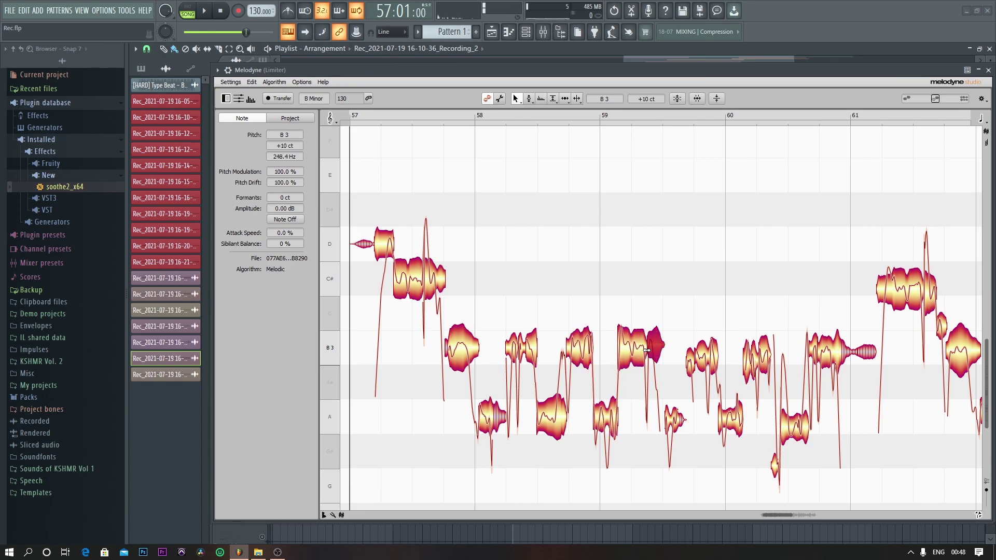
pyautogui.click(674, 419)
pyautogui.click(692, 358)
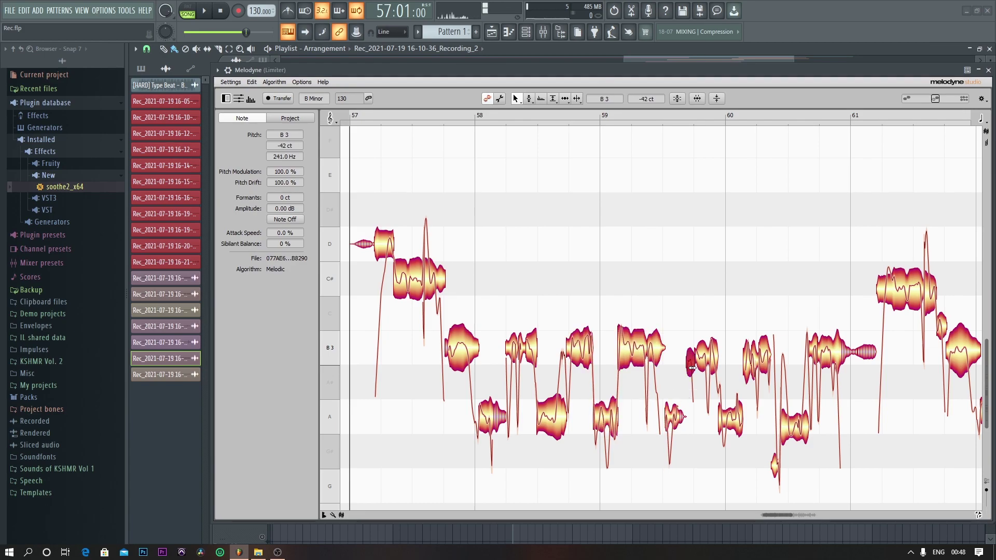
pyautogui.keyDown('shift'); pyautogui.click(714, 356); pyautogui.keyUp('shift')
# Centre the notes from bar 60 to about 60.6 on A 3 and B 3, and lower the short lowest note to G.
pyautogui.click(727, 427)
pyautogui.click(749, 369)
pyautogui.click(766, 359)
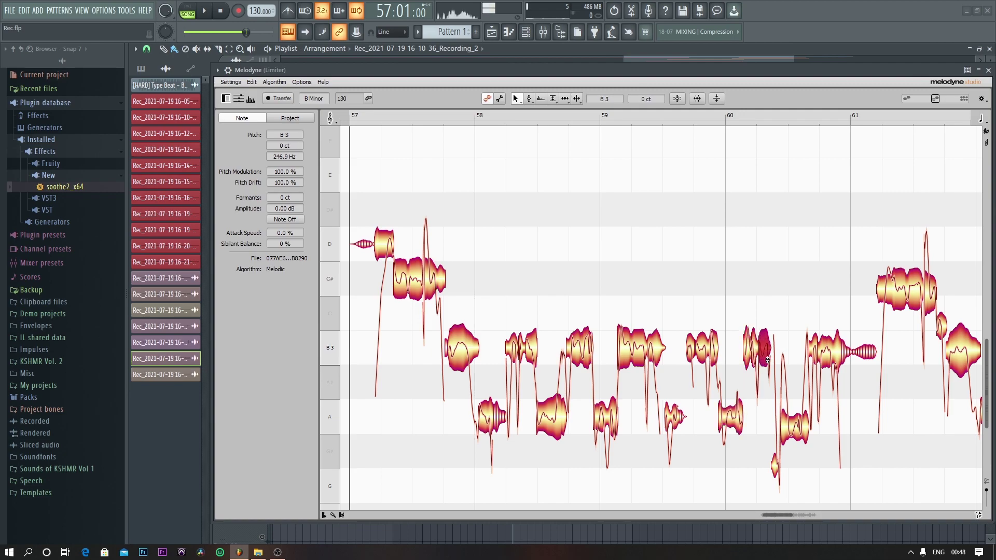
pyautogui.moveTo(772, 469); pyautogui.dragTo(774, 487)
pyautogui.click(799, 433)
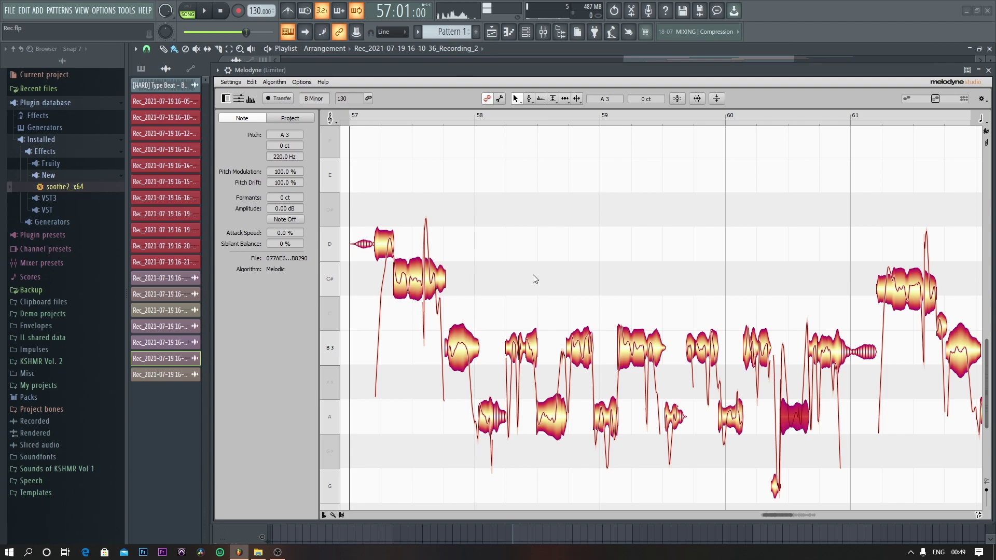
# Snap the notes leading into bar 61 to the centre of B 3 and play back the corrected phrase.
pyautogui.click(834, 352)
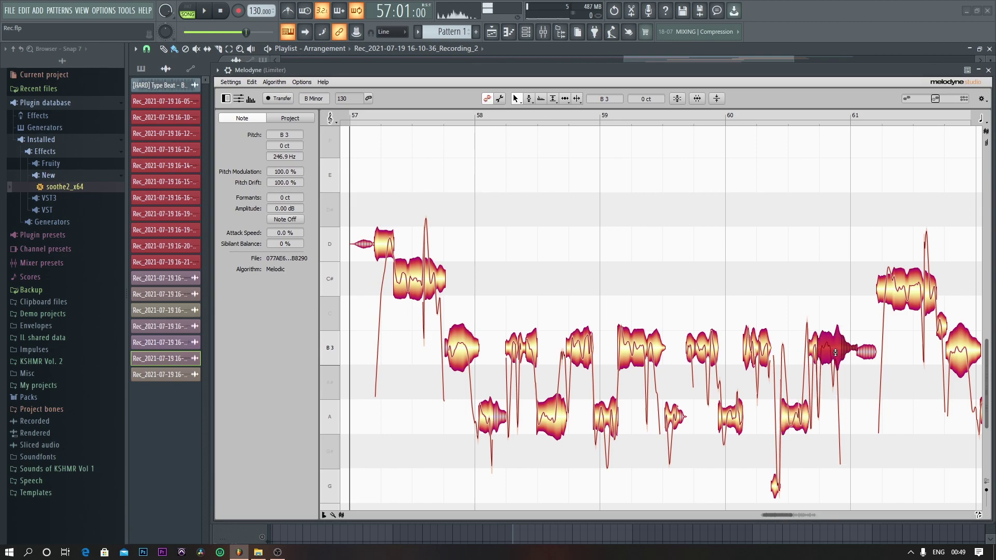
pyautogui.click(869, 355)
pyautogui.press('space')
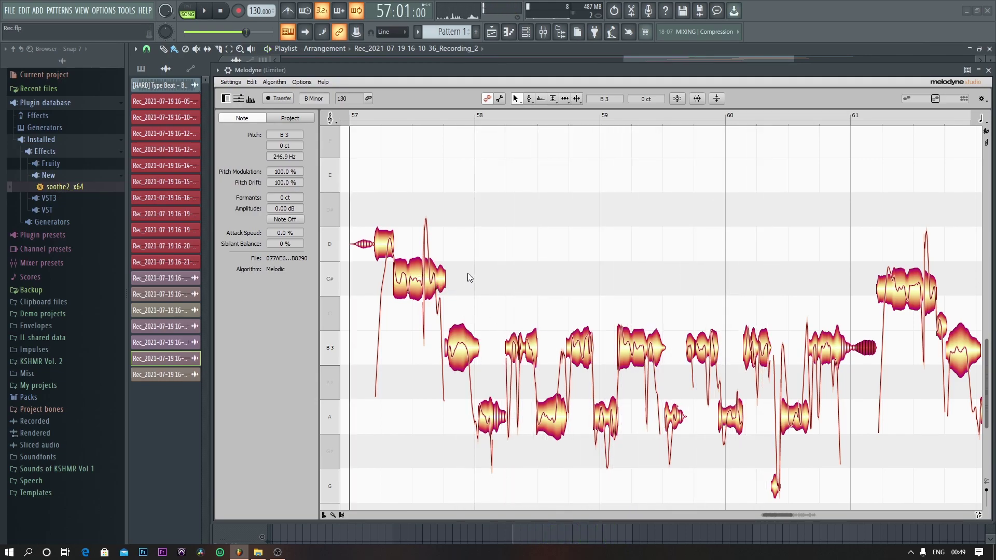
pyautogui.press('space')
pyautogui.scroll(3, 424, 232)
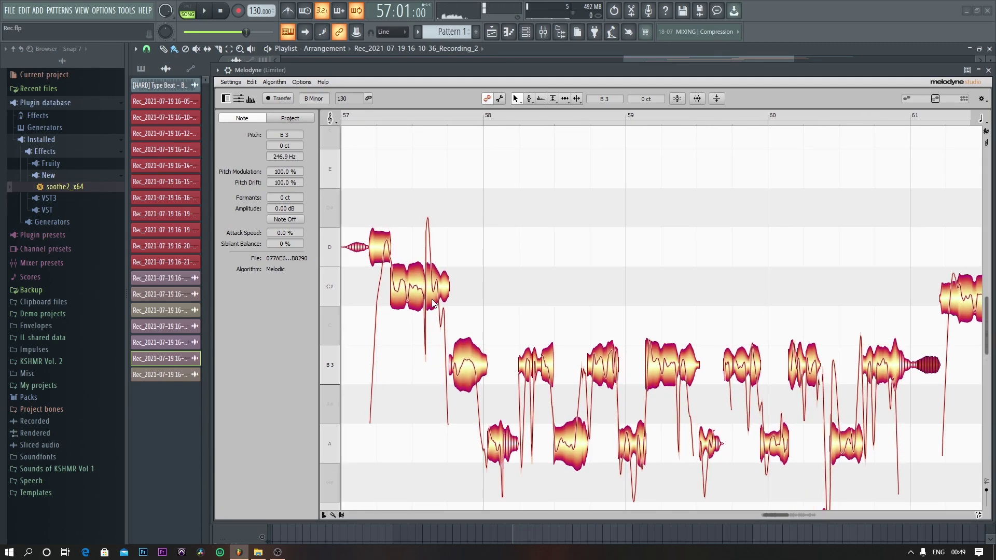
# Replay the opening and reduce the Pitch Modulation of the last C# 4 note before bar 58 to 71%.
pyautogui.press('space')
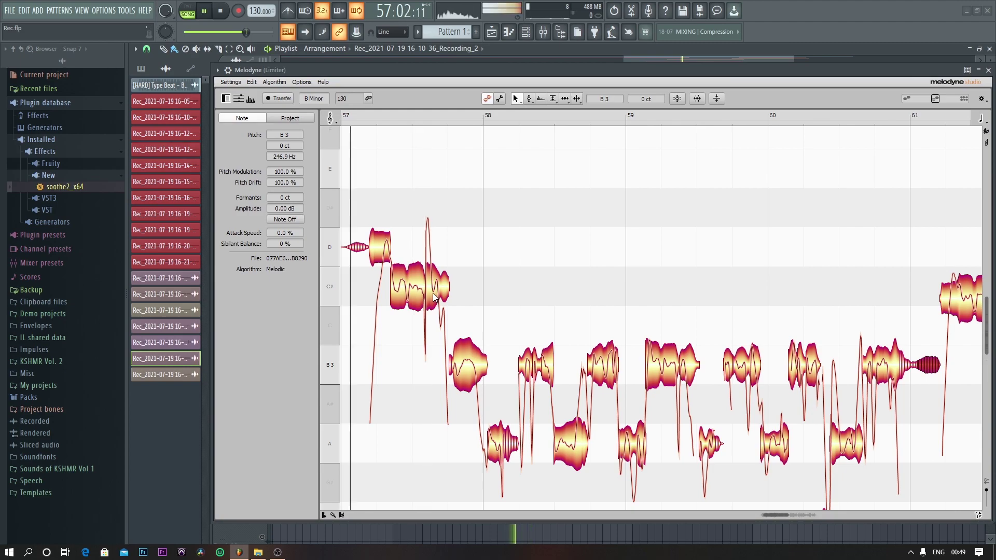
pyautogui.press('space')
pyautogui.click(427, 290)
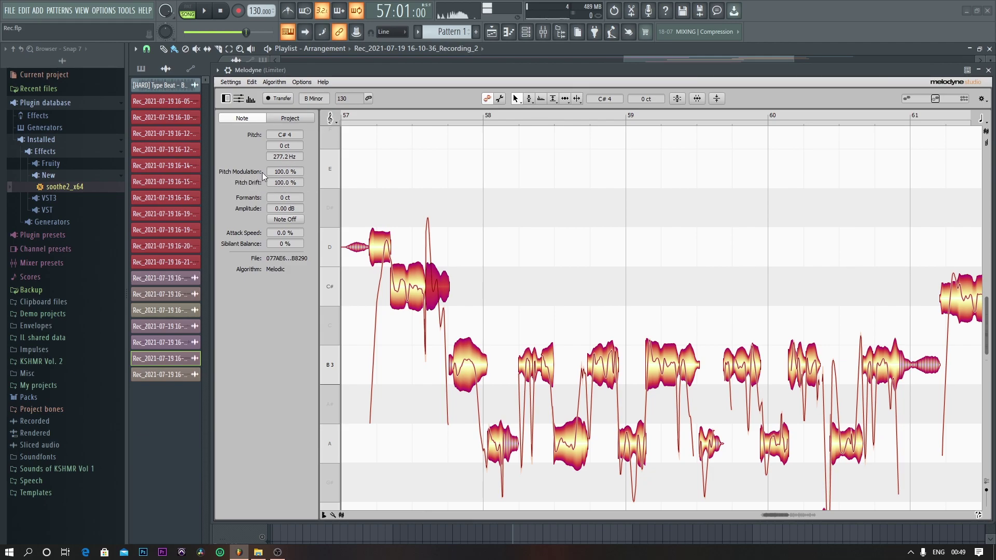
pyautogui.click(527, 103)
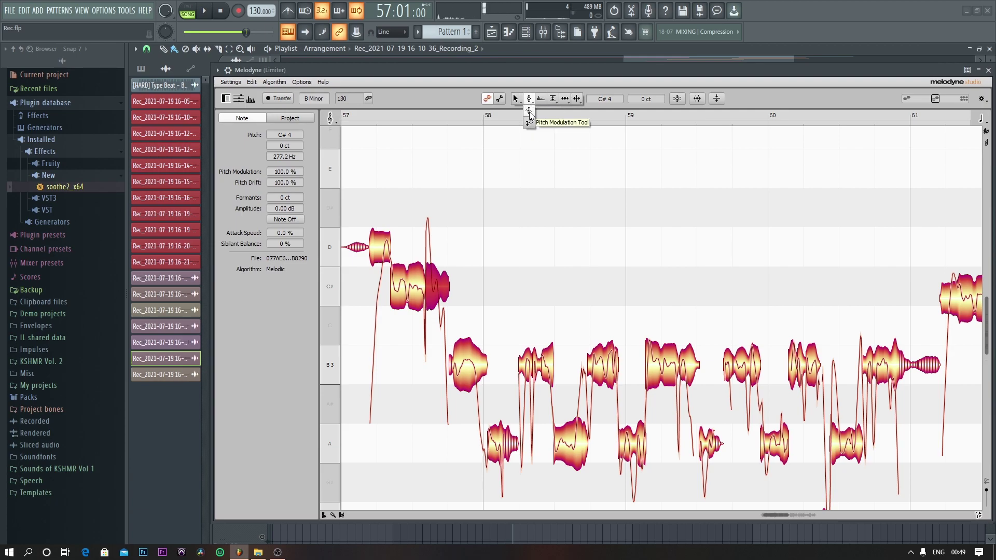
pyautogui.click(516, 99)
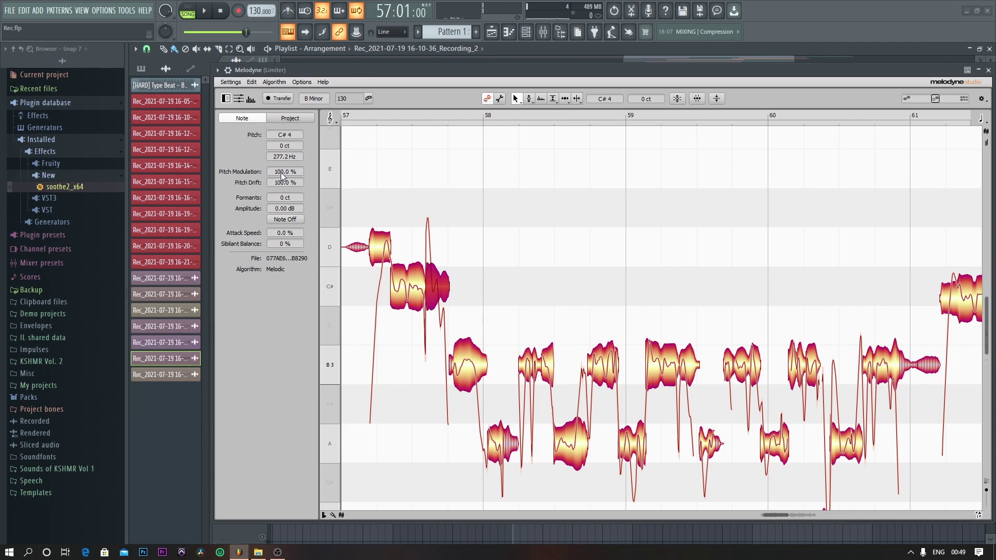
pyautogui.moveTo(283, 174); pyautogui.dragTo(290, 190)
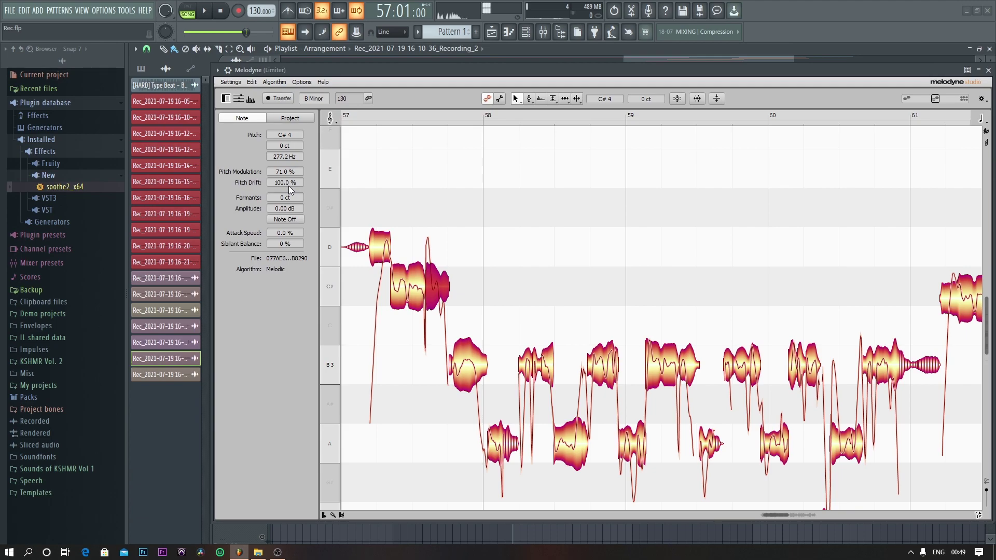
# Replay the opening and reduce the Pitch Modulation of the D 4 note after bar 57 to 74%.
pyautogui.press('space')
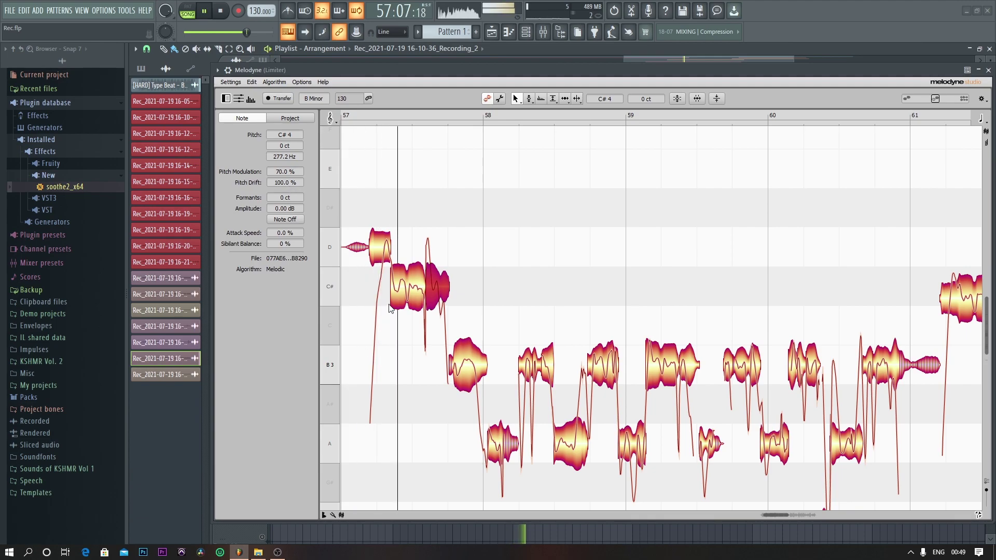
pyautogui.press('space')
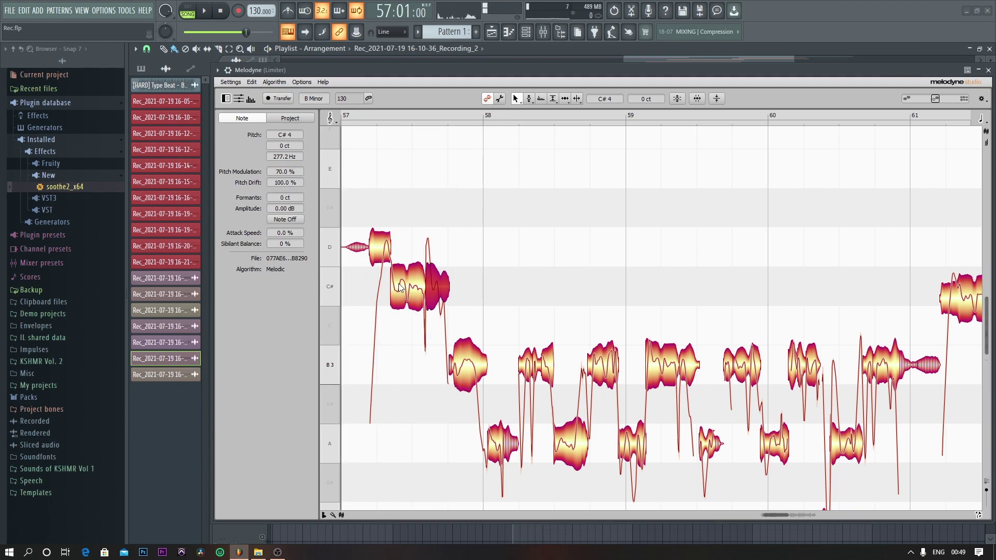
pyautogui.click(377, 248)
pyautogui.moveTo(285, 176); pyautogui.dragTo(292, 187)
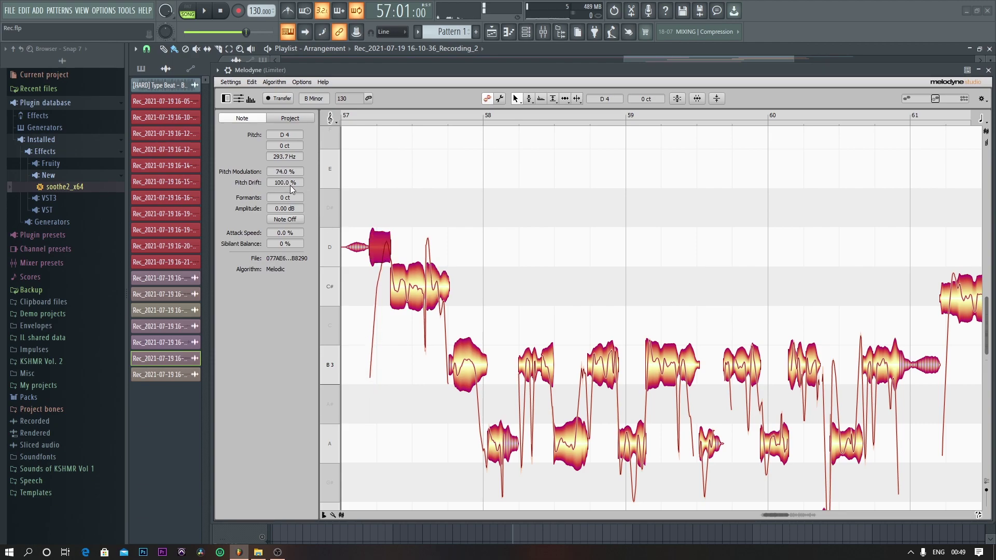
# Reduce the Pitch Modulation of the first C# 4 note to 76% and play back the opening.
pyautogui.click(413, 288)
pyautogui.moveTo(285, 176); pyautogui.dragTo(288, 182)
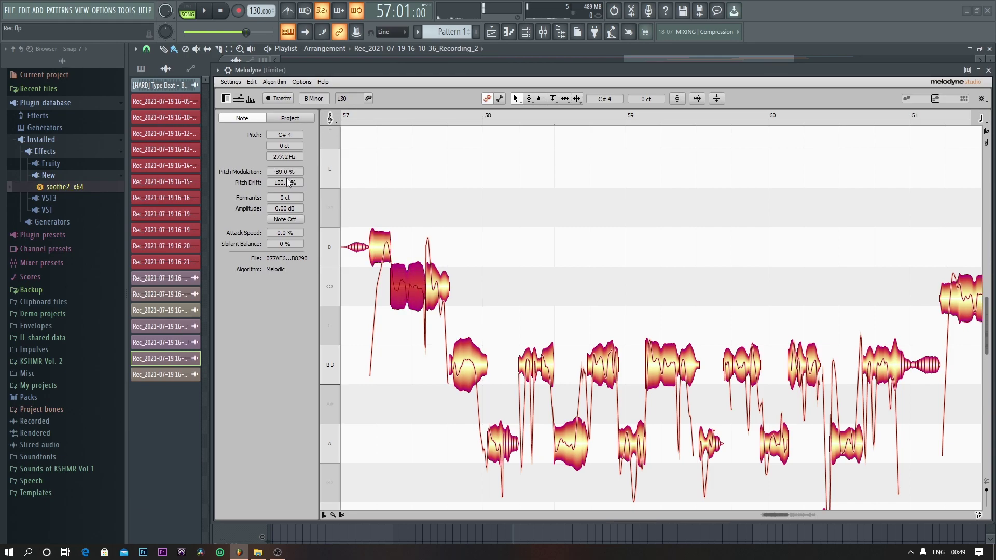
pyautogui.press('space')
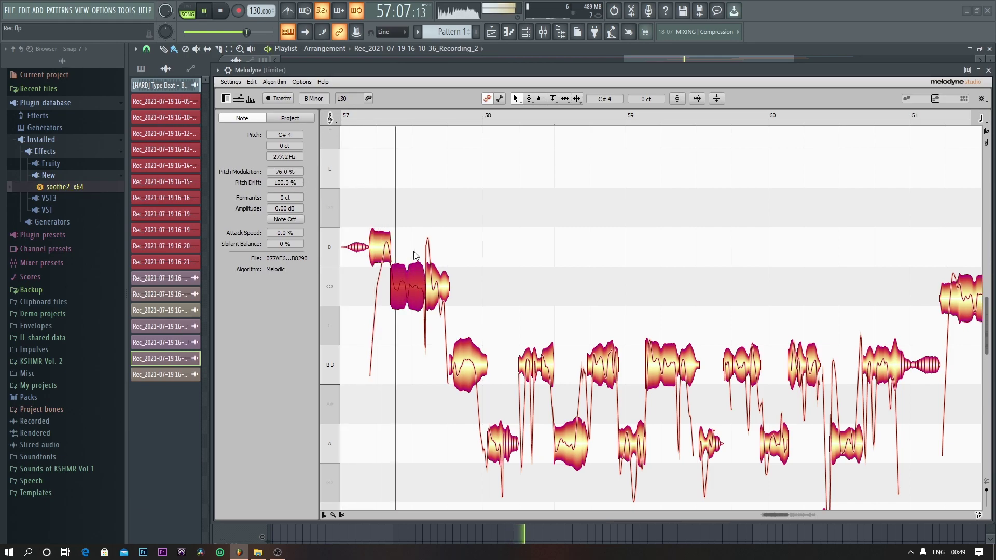
pyautogui.press('space')
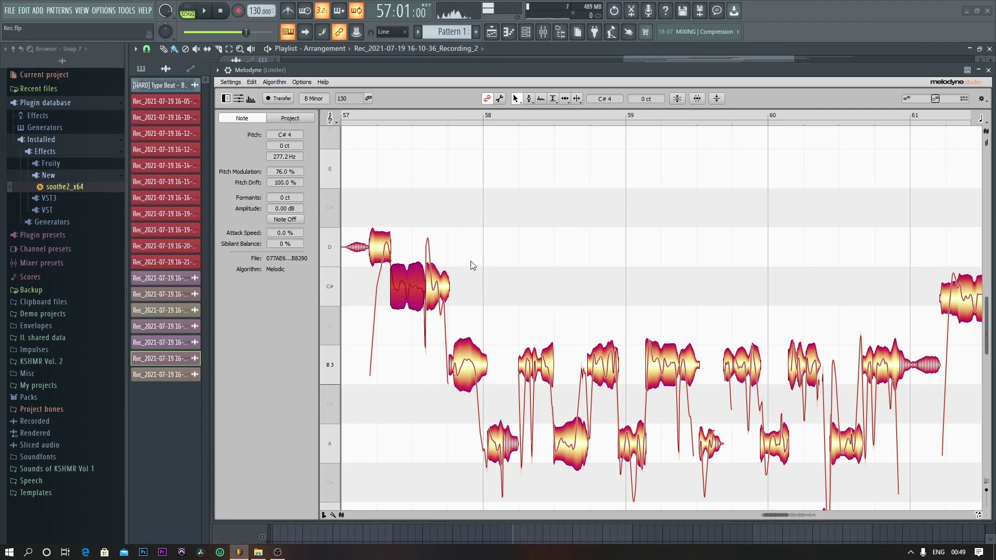
# Replay the opening and lower the B 3 note just before bar 58 to 59% Pitch Modulation and 52% Pitch Drift.
pyautogui.scroll(-2, 474, 266)
pyautogui.press('space')
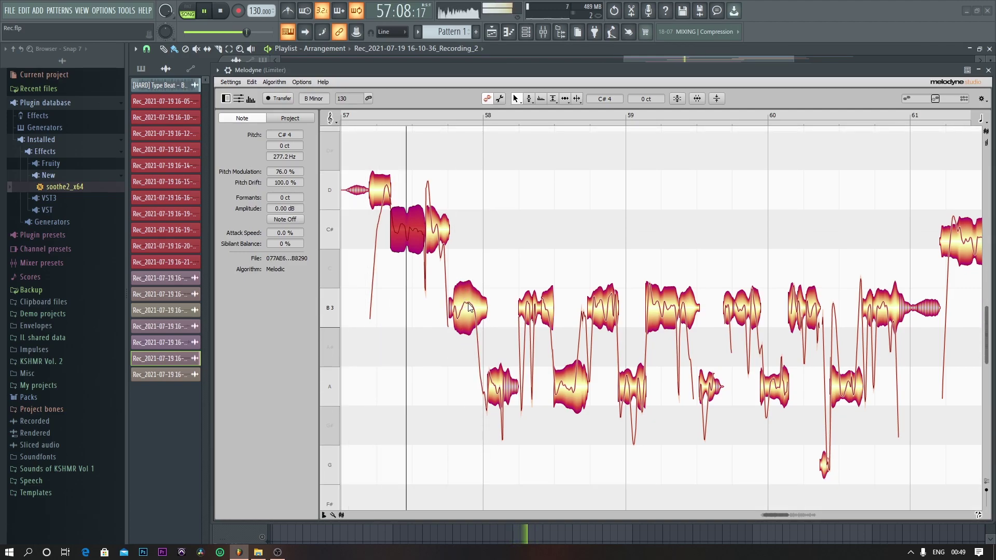
pyautogui.press('space')
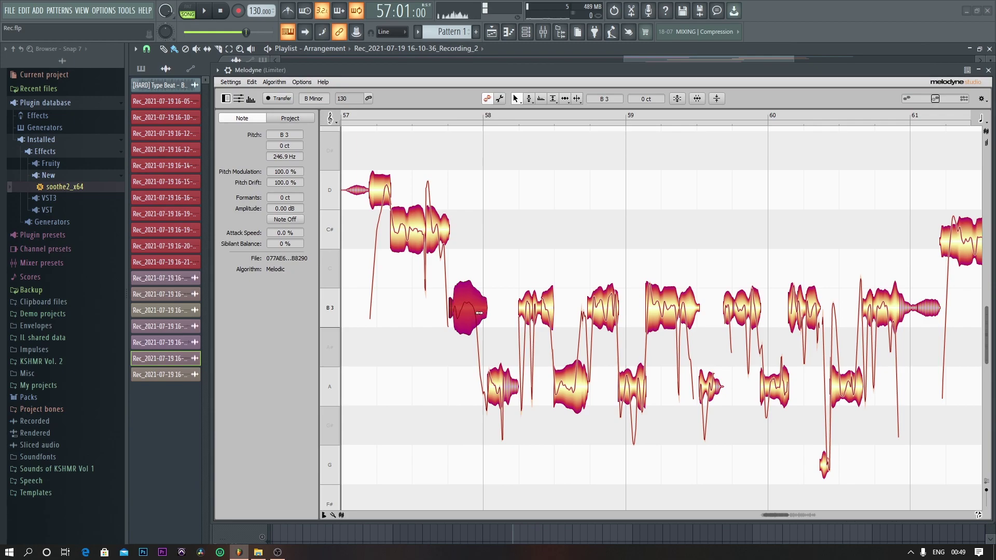
pyautogui.moveTo(283, 176); pyautogui.dragTo(290, 194)
pyautogui.press('space')
pyautogui.press('space')
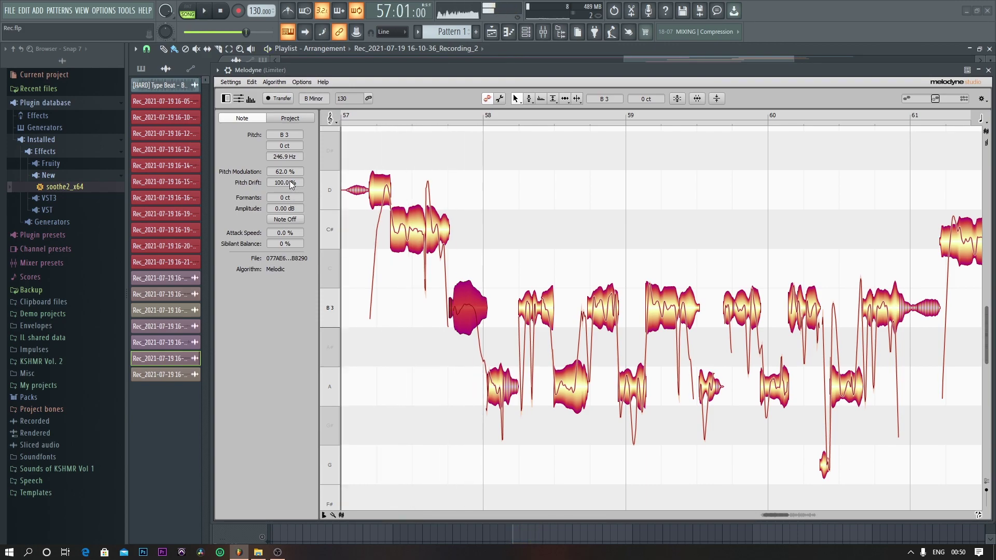
pyautogui.moveTo(286, 175); pyautogui.dragTo(290, 209)
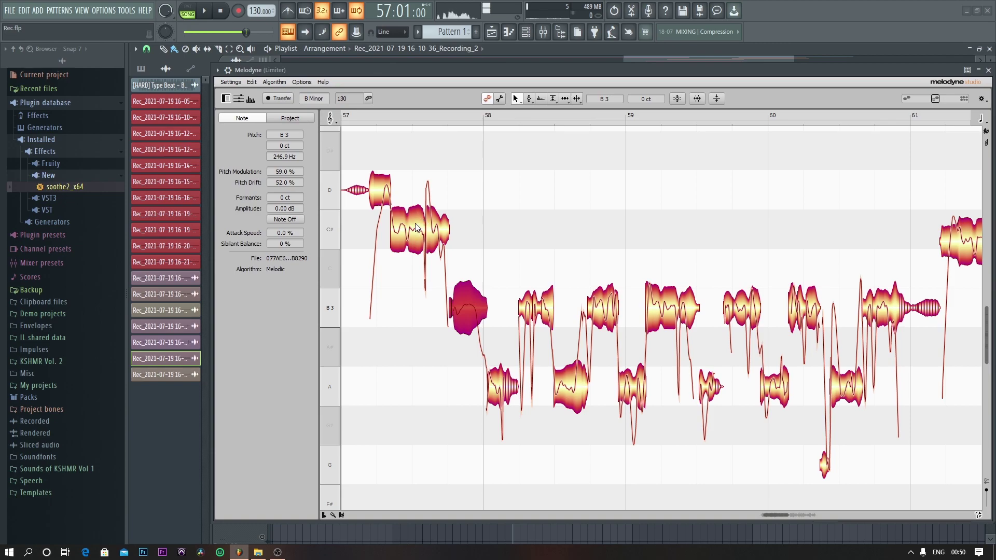
# Audition the phrase, lower the Pitch Modulation of the B 3 note just before bar 58 to 50%, and replay it.
pyautogui.click(362, 193)
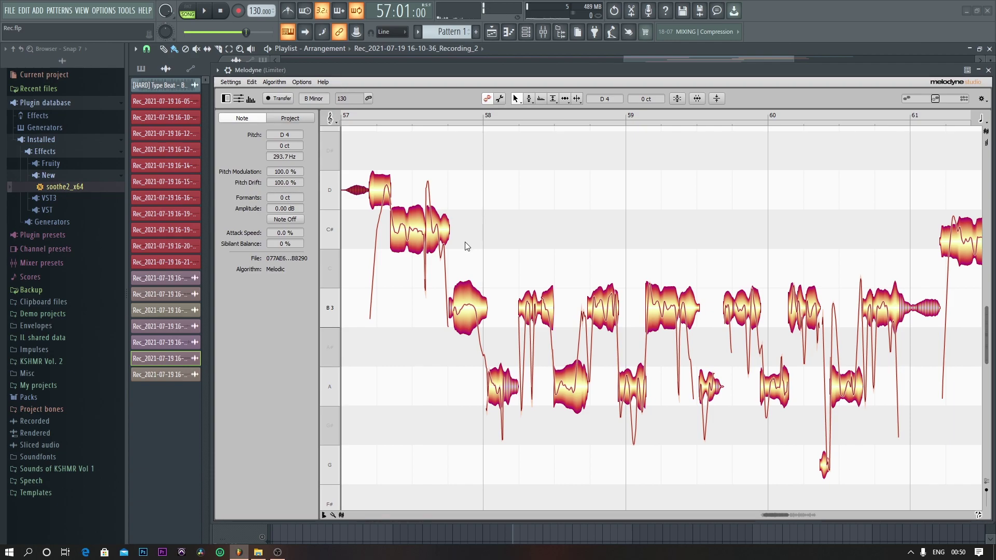
pyautogui.press('space')
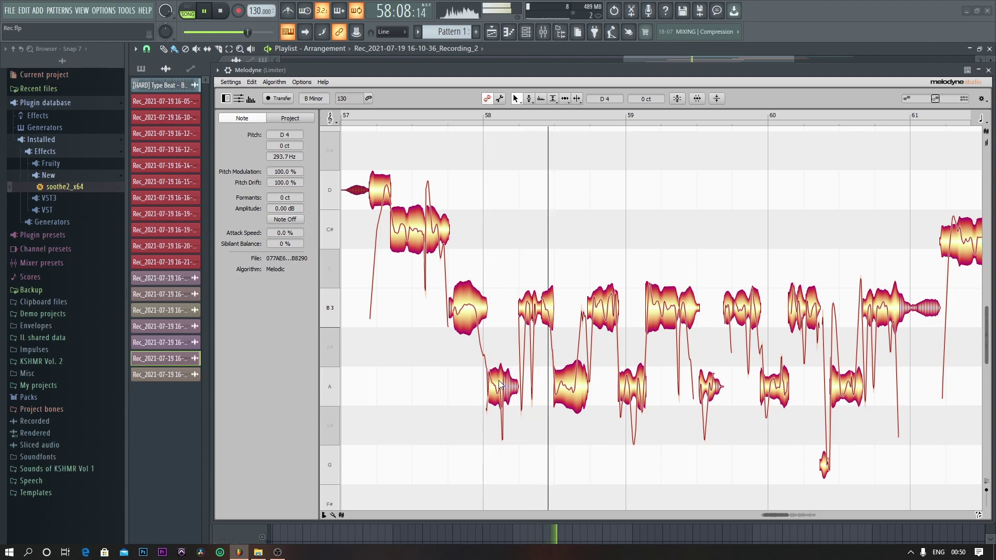
pyautogui.press('space')
pyautogui.click(465, 320)
pyautogui.moveTo(285, 176); pyautogui.dragTo(285, 179)
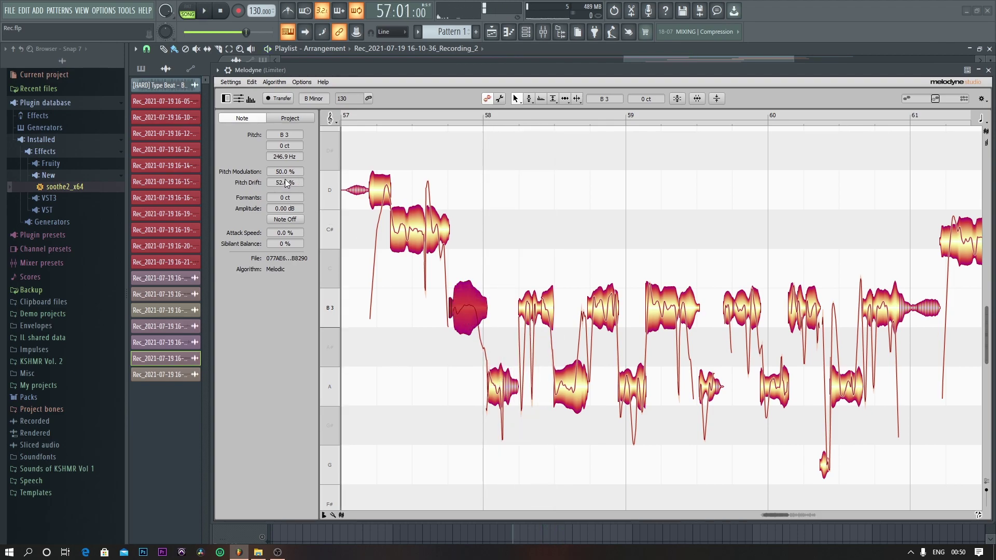
pyautogui.press('space')
pyautogui.press('space')
# Set the Pitch Modulation of the A 3 note just after bar 58 to 50% and play back the result.
pyautogui.click(497, 393)
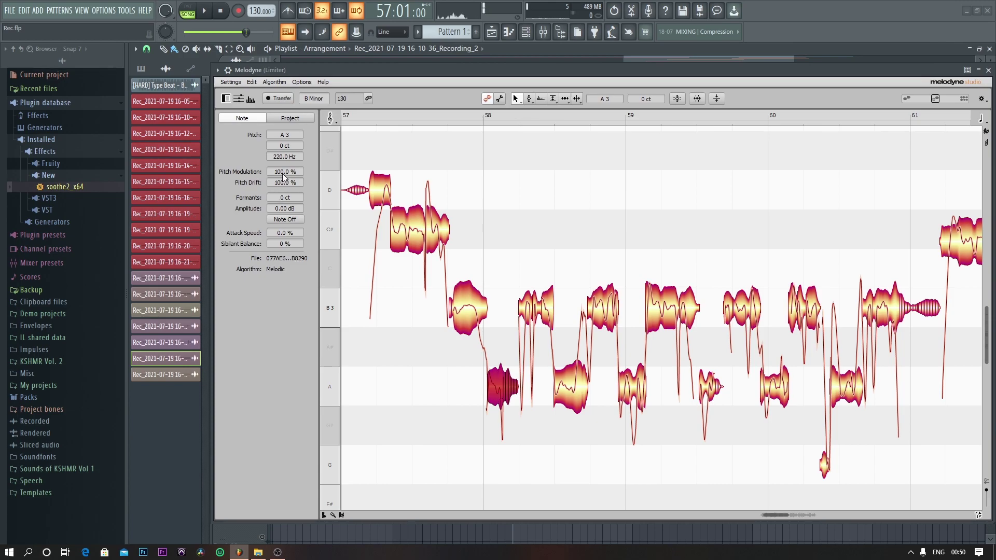
pyautogui.moveTo(283, 176); pyautogui.dragTo(288, 196)
pyautogui.press('space')
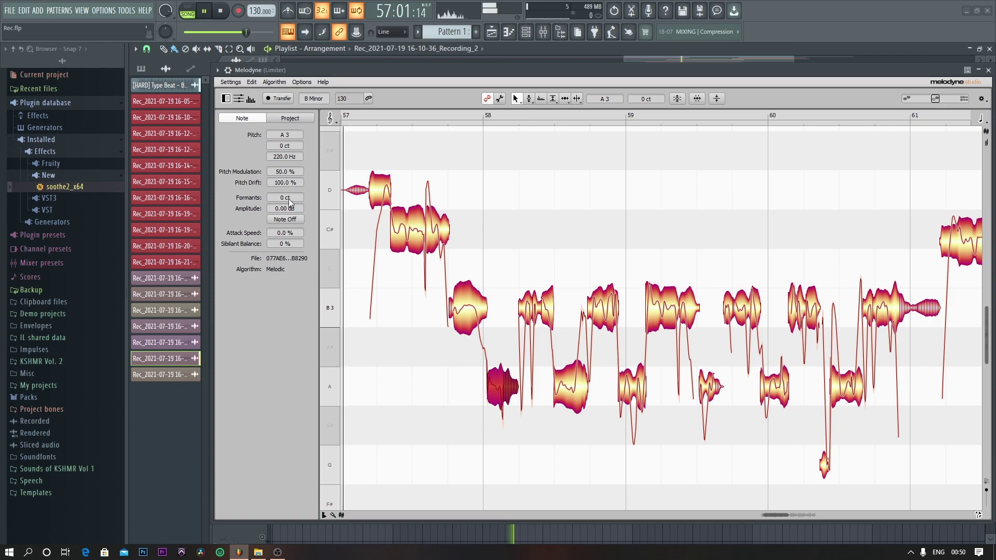
pyautogui.press('space')
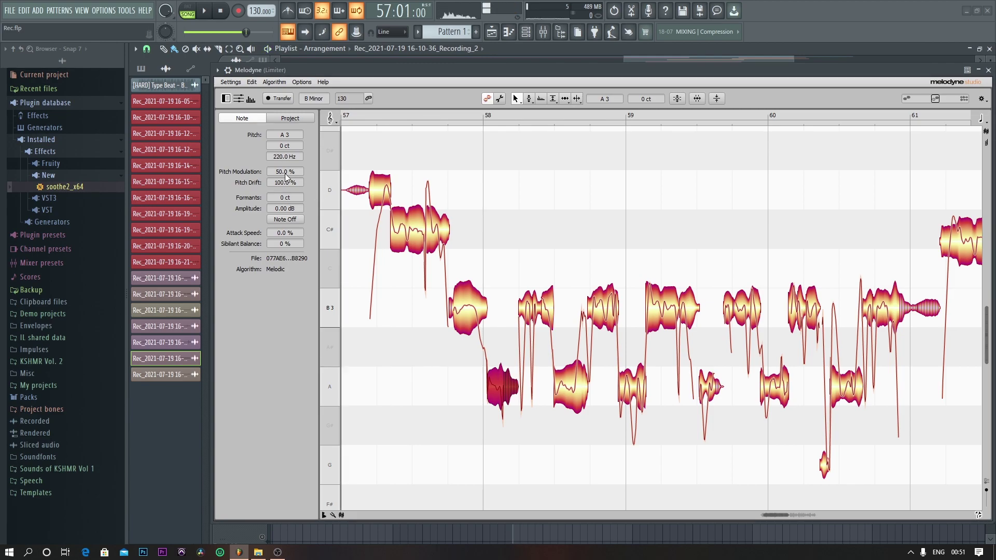
# Compare the Pitch Modulation and Pitch Drift settings of the C# 4, B 3 and A 3 notes around bar 58.
pyautogui.click(472, 313)
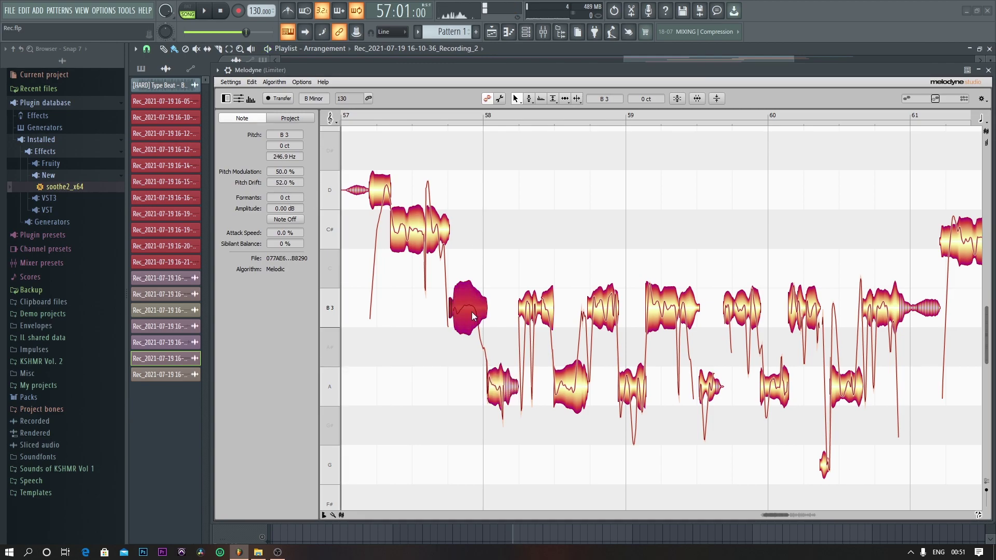
pyautogui.click(433, 225)
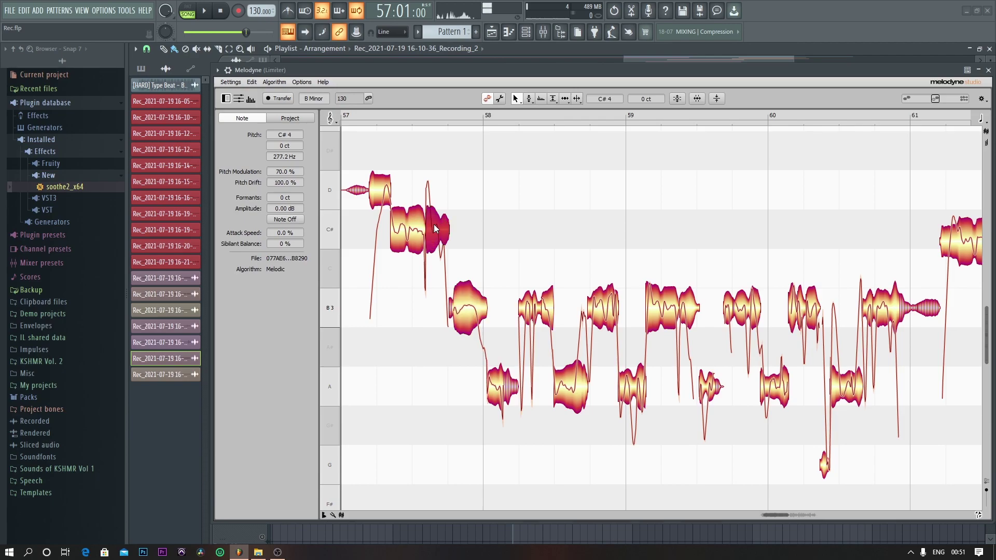
pyautogui.click(495, 381)
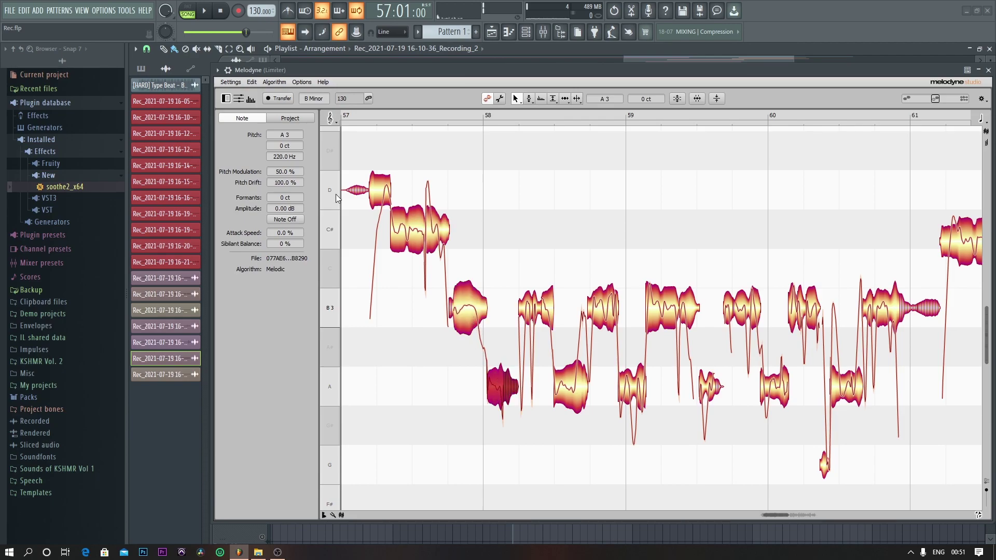
pyautogui.click(465, 297)
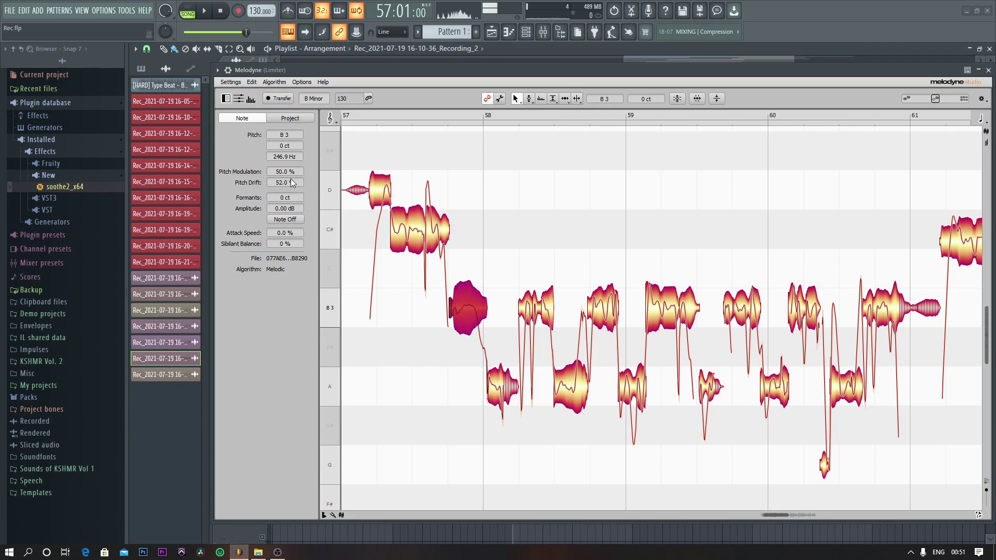
pyautogui.click(500, 403)
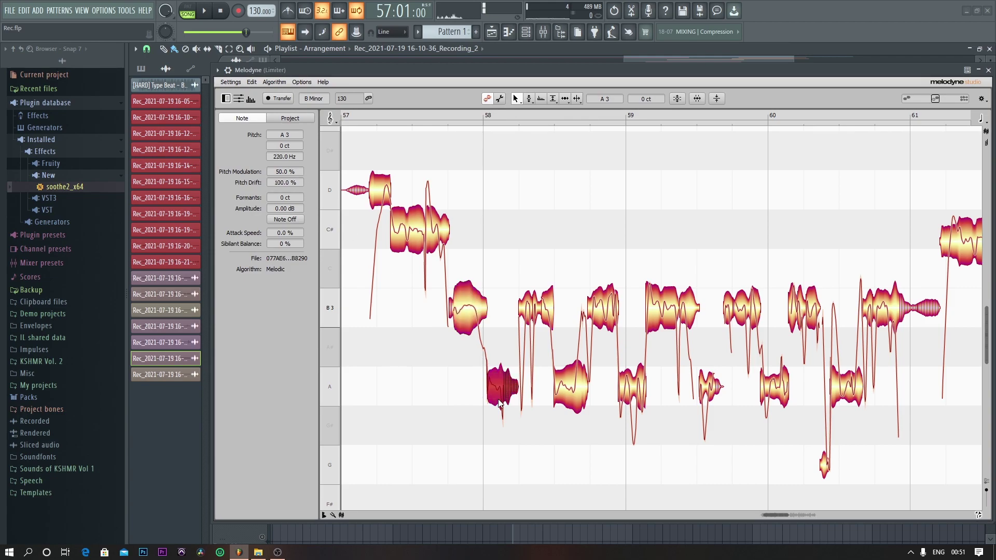
# Replay the opening and return the Pitch Drift of the B 3 note just before bar 58 to 100%.
pyautogui.press('space')
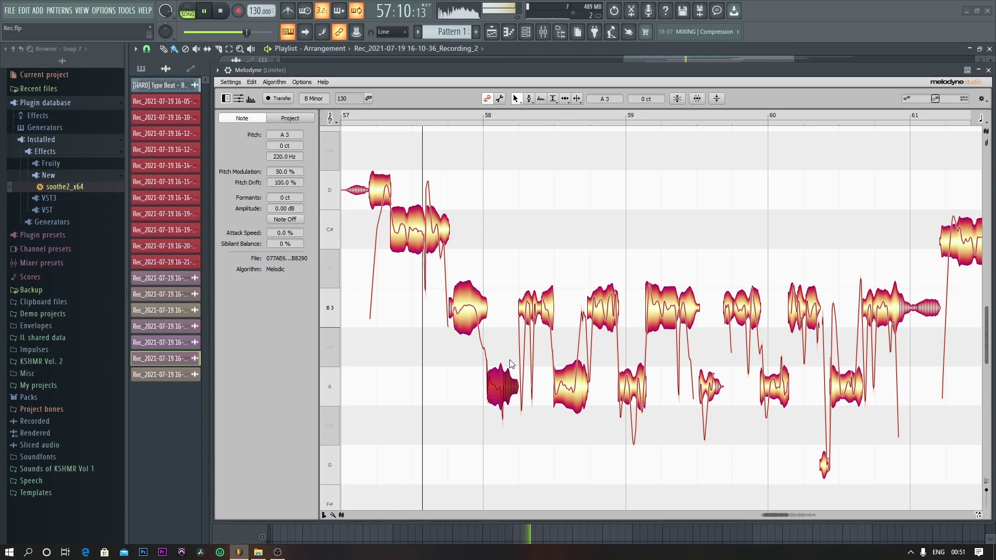
pyautogui.click(473, 329)
pyautogui.press('space')
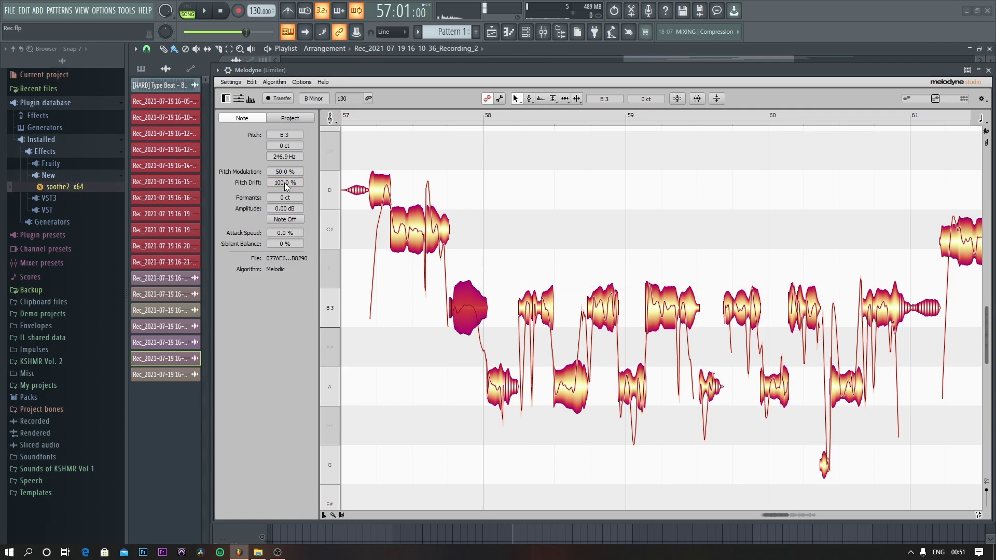
pyautogui.press('space')
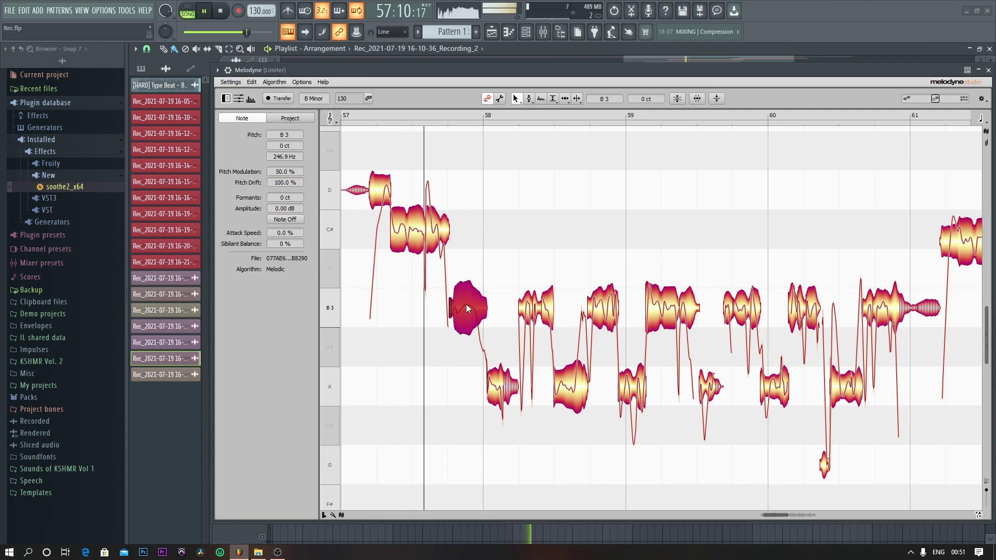
pyautogui.press('space')
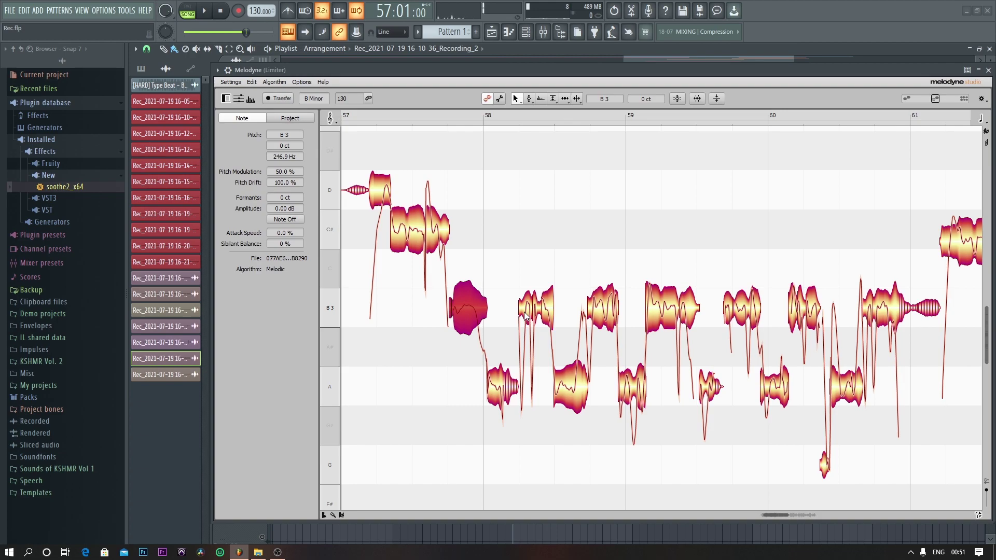
# Reduce Pitch Modulation to 40% on the long A 3 note around bar 58.6 and to 60% on the B 3 note following it.
pyautogui.click(546, 317)
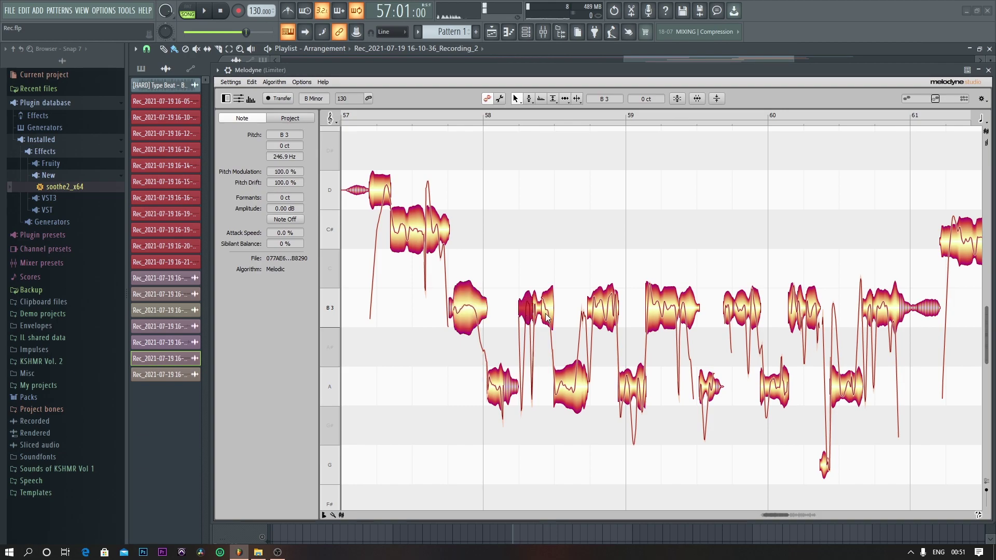
pyautogui.click(571, 388)
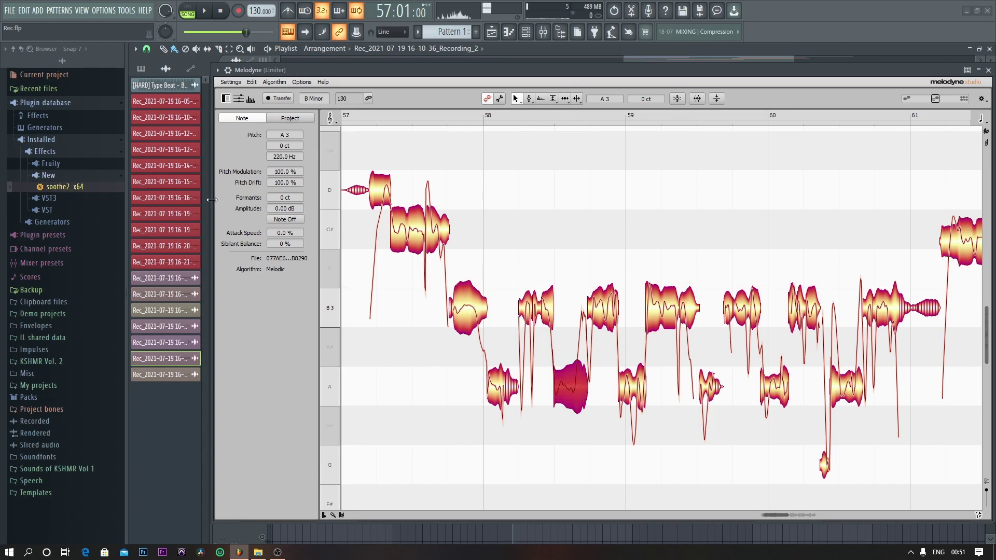
pyautogui.moveTo(280, 174); pyautogui.dragTo(288, 208)
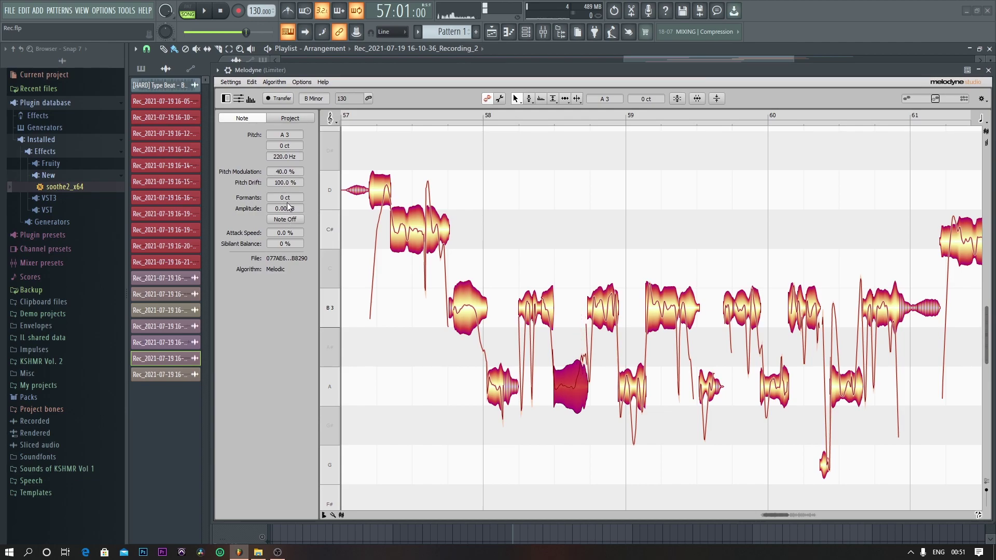
pyautogui.click(607, 321)
pyautogui.moveTo(278, 179); pyautogui.dragTo(288, 202)
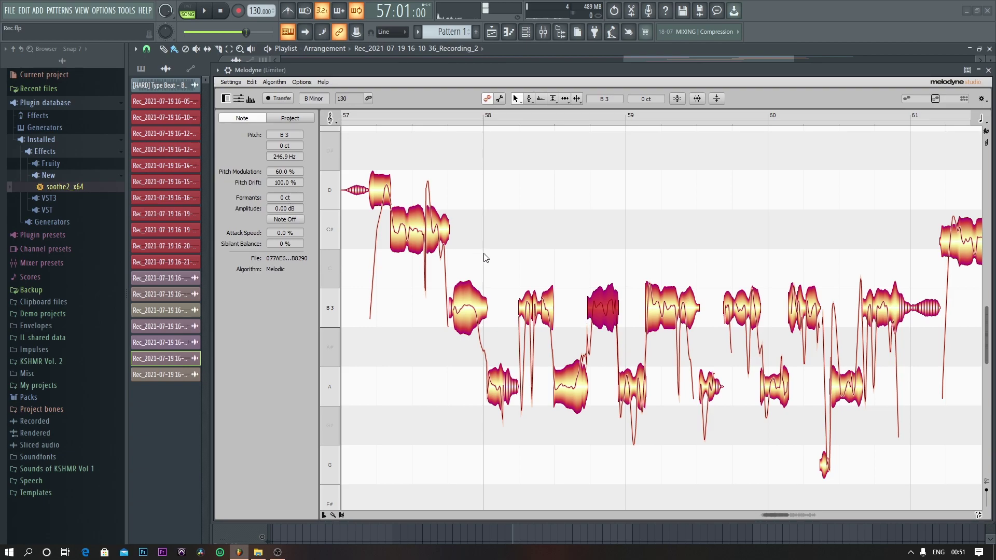
# Audition the phrase and reduce the Pitch Modulation of the A 3 note just after bar 58 to 12%.
pyautogui.press('space')
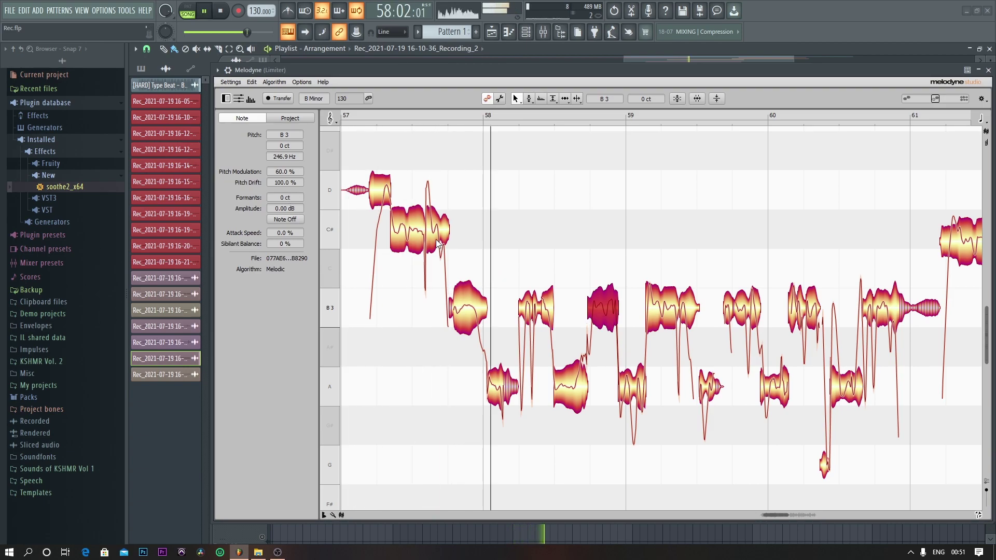
pyautogui.click(496, 396)
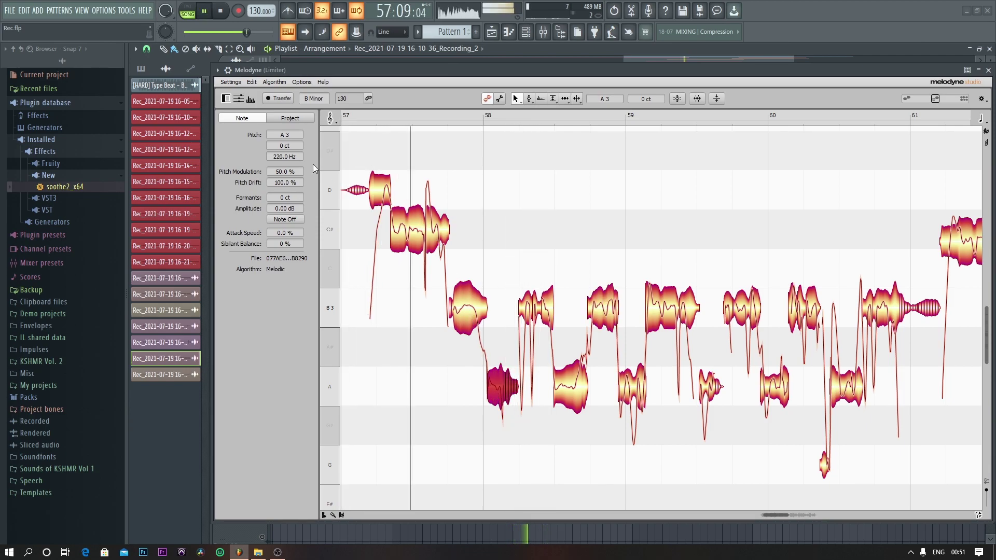
pyautogui.press('space')
pyautogui.press('space')
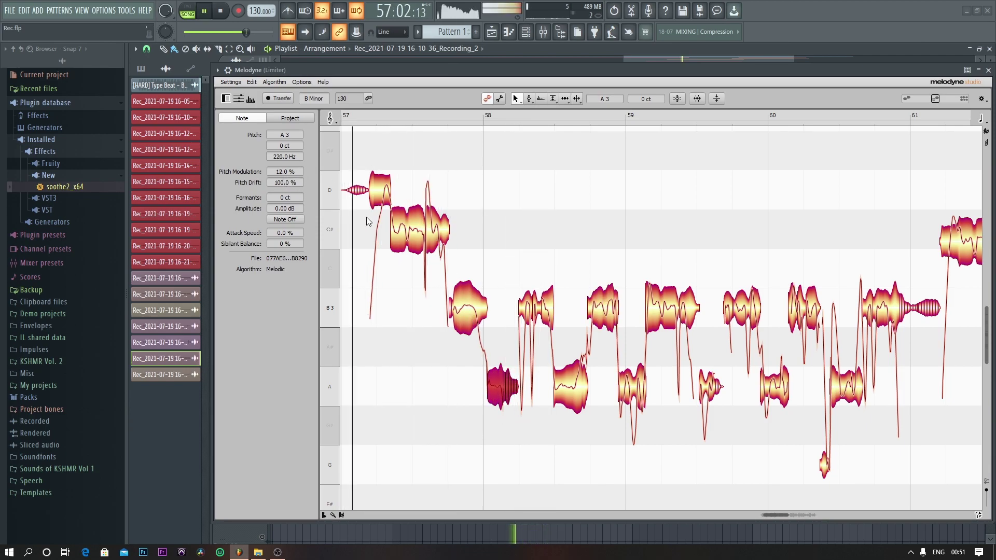
pyautogui.press('space')
# Raise the Pitch Drift of the B 3 note just before bar 58 to 326% and play back the result.
pyautogui.click(470, 318)
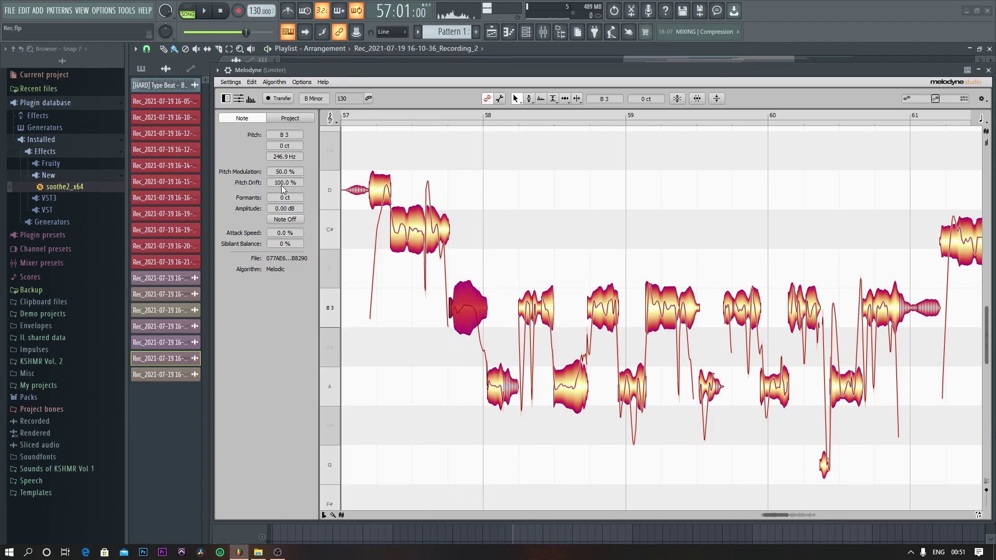
pyautogui.moveTo(283, 185); pyautogui.dragTo(290, 71)
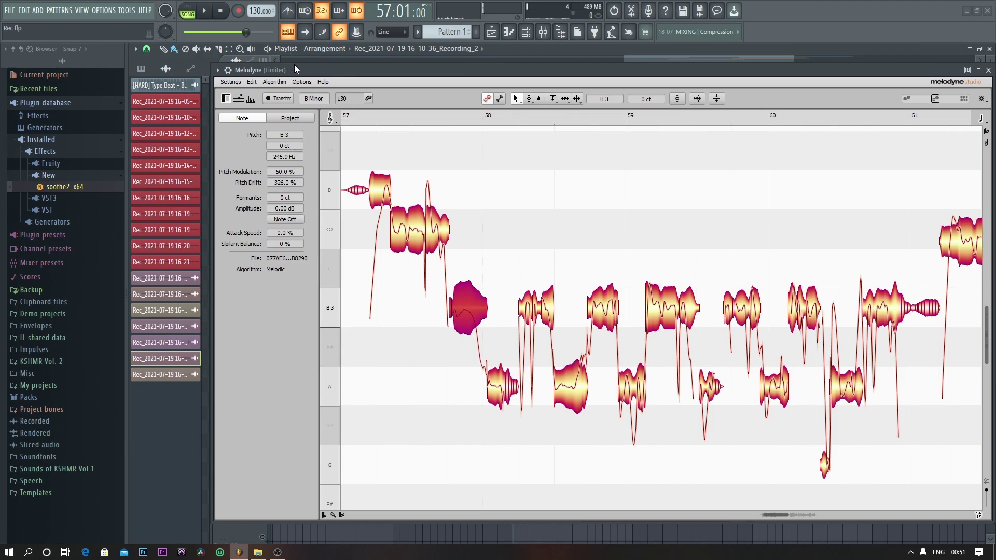
pyautogui.moveTo(295, 64); pyautogui.dragTo(295, 64)
pyautogui.press('space')
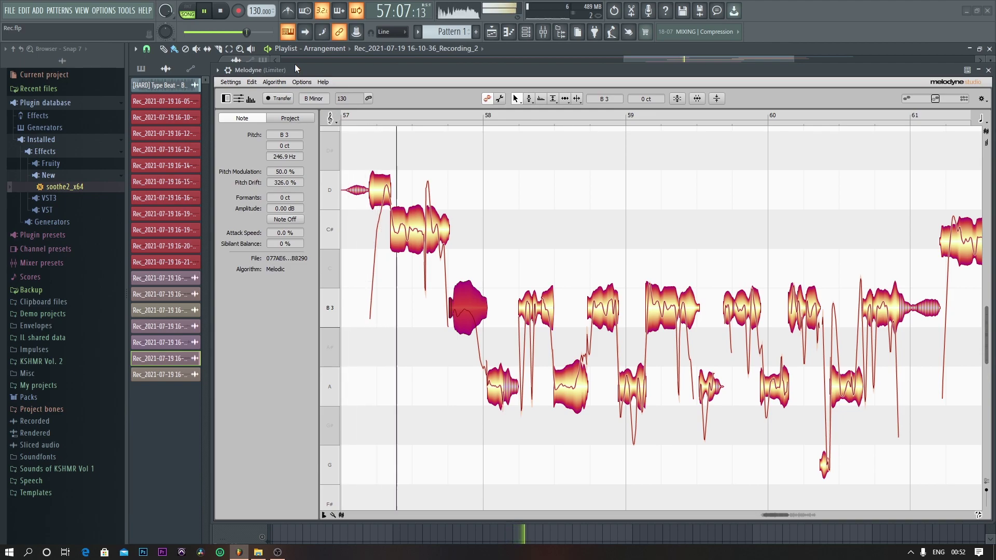
# Audition the phrase from bar 57 and inspect the pitch settings of the A 3 and B 3 notes between bars 58 and 59.
pyautogui.press('space')
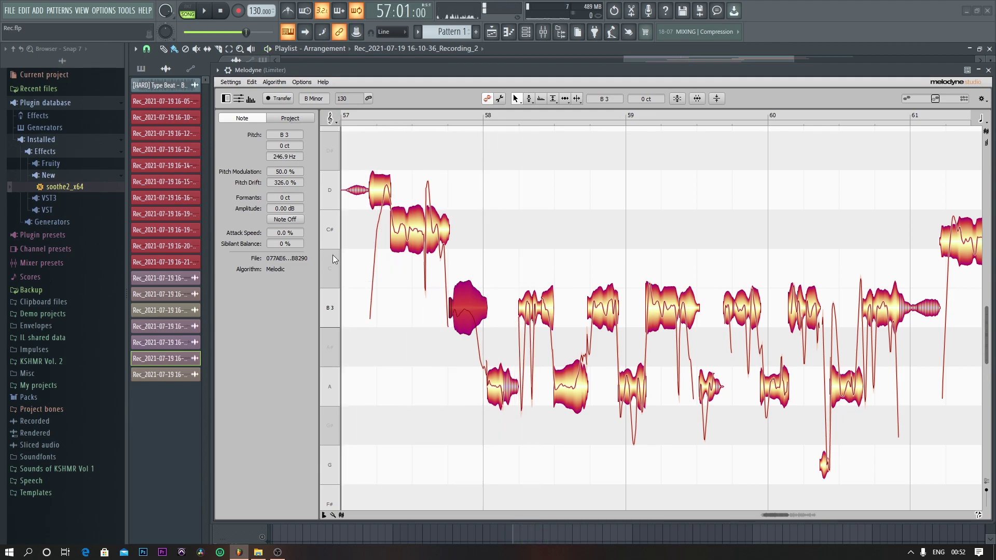
pyautogui.press('space')
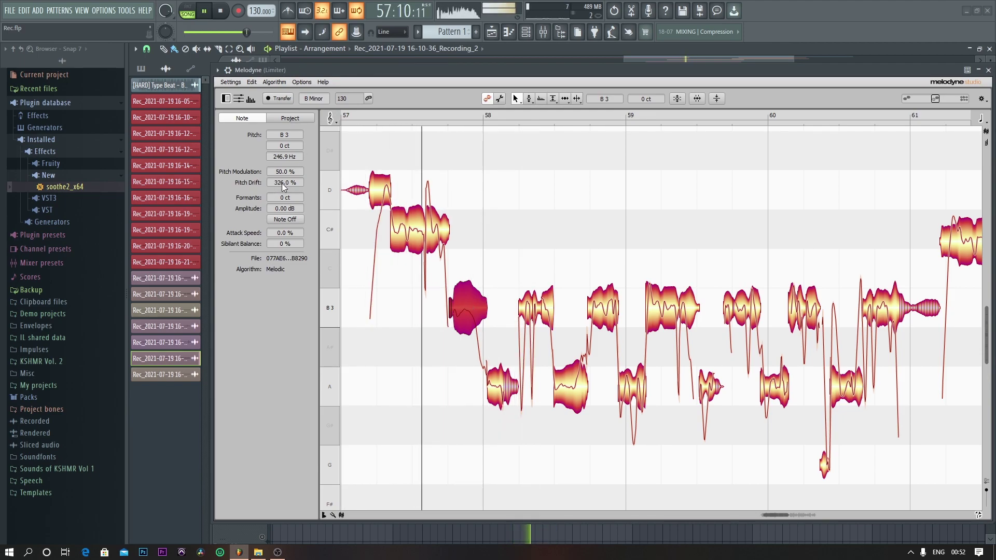
pyautogui.press('space')
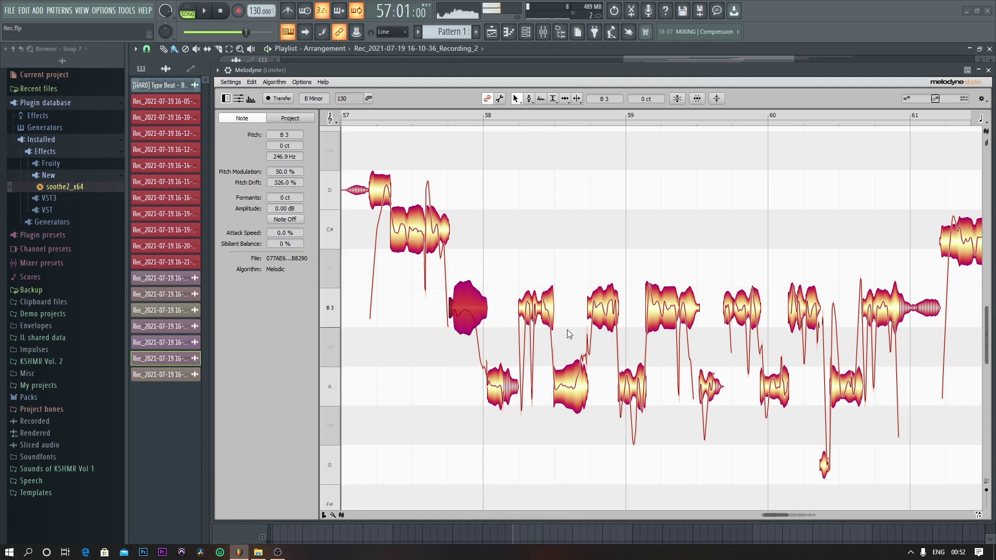
pyautogui.click(546, 313)
pyautogui.click(574, 396)
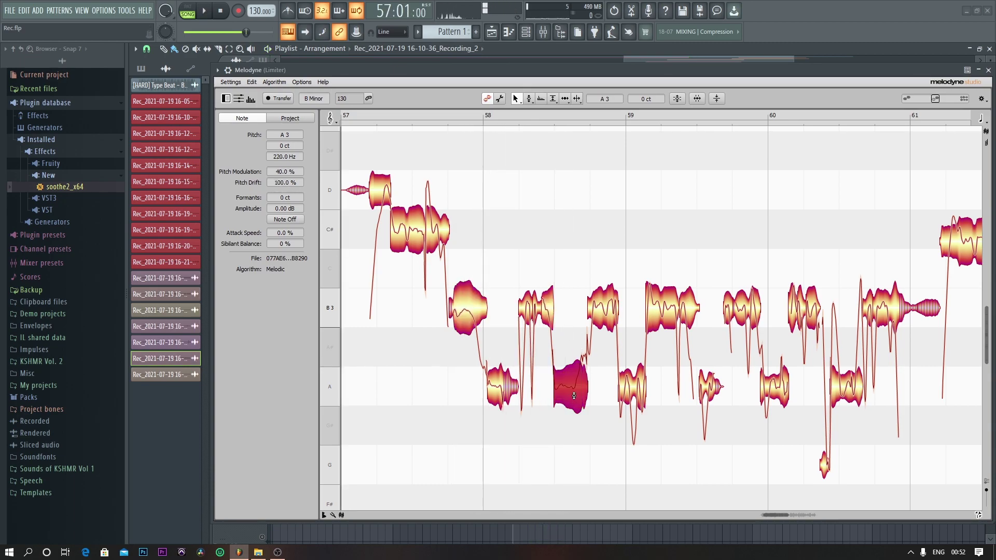
pyautogui.click(598, 317)
pyautogui.press('space')
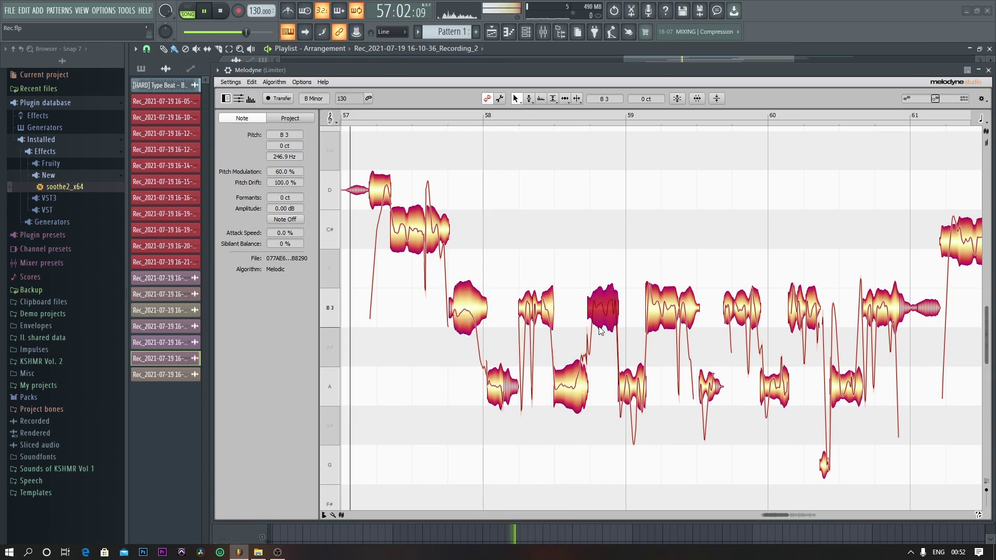
pyautogui.click(637, 389)
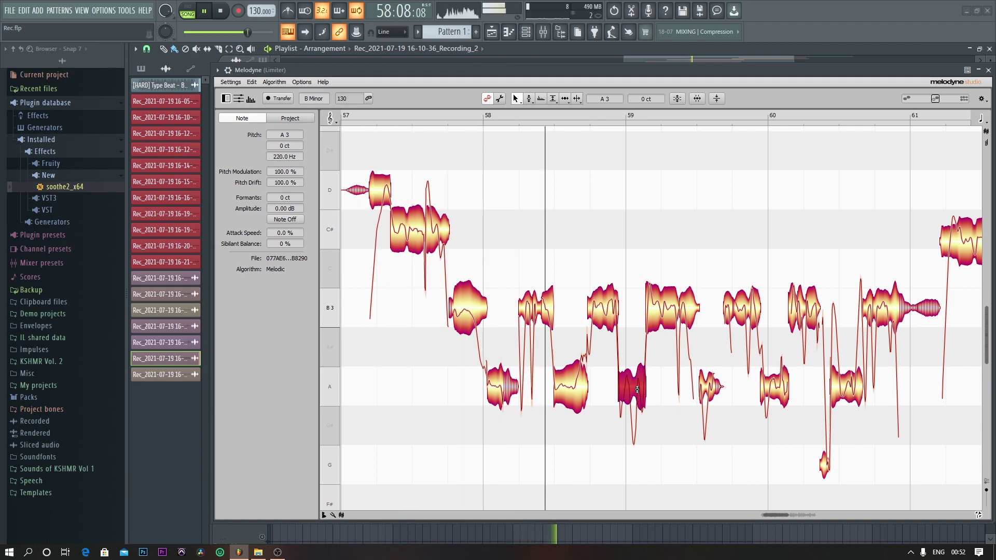
pyautogui.press('space')
# Lower the Pitch Drift of the B 3 note just before bar 59 to 84%.
pyautogui.click(583, 372)
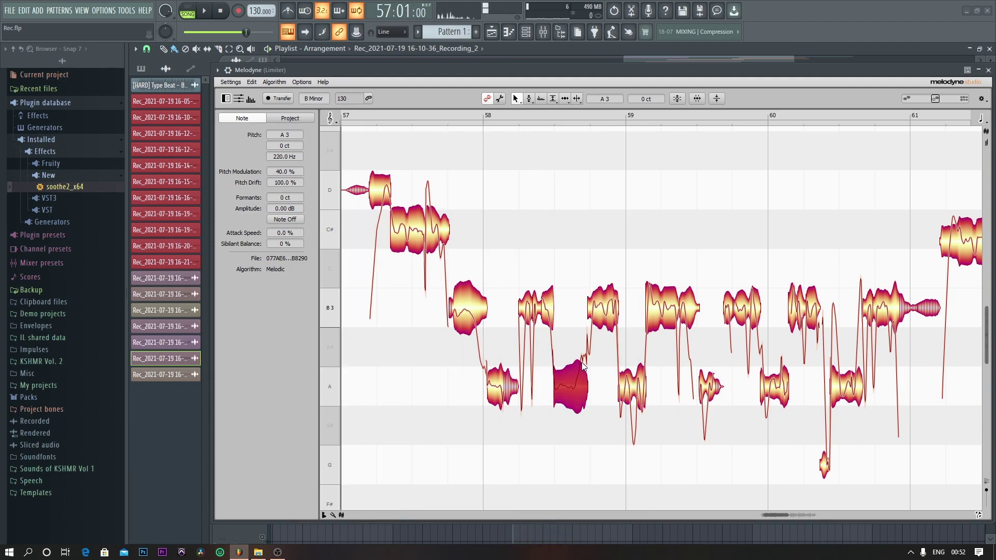
pyautogui.click(599, 311)
pyautogui.click(580, 384)
pyautogui.click(528, 99)
pyautogui.click(531, 102)
pyautogui.click(554, 135)
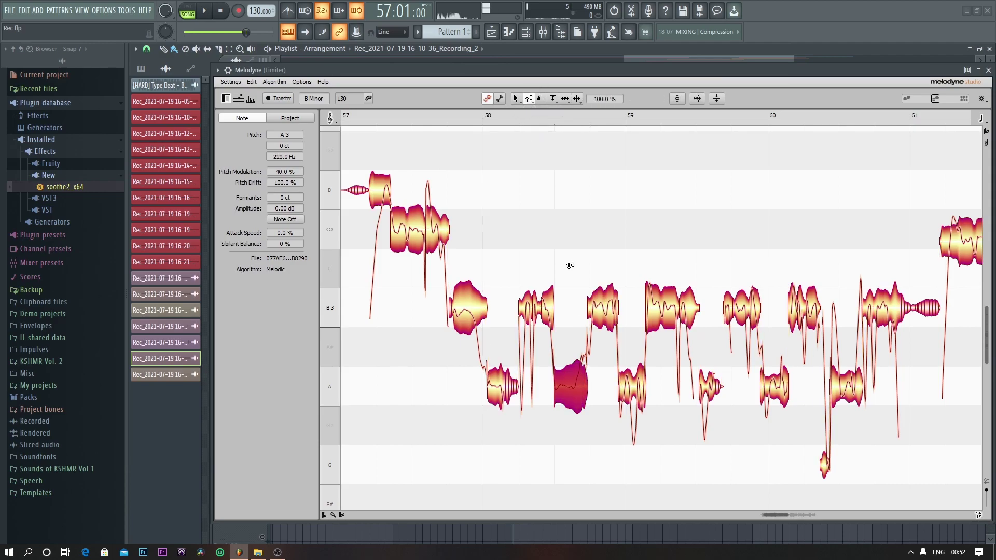
pyautogui.click(595, 311)
pyautogui.moveTo(595, 311)
pyautogui.mouseDown()
pyautogui.moveTo(594, 288)
pyautogui.moveTo(602, 346)
pyautogui.moveTo(607, 312)
pyautogui.moveTo(608, 323)
pyautogui.mouseUp()
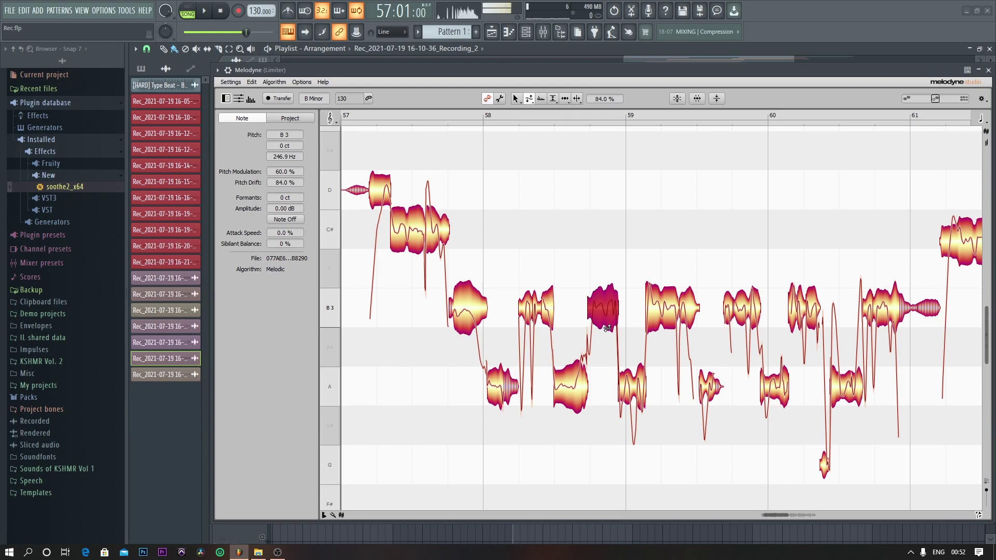
# Reduce Pitch Modulation to 10% on the long A 3 note around bar 58.6 and 30% on the following B 3 note, then play back.
pyautogui.click(529, 101)
pyautogui.click(573, 384)
pyautogui.moveTo(579, 376); pyautogui.dragTo(578, 390)
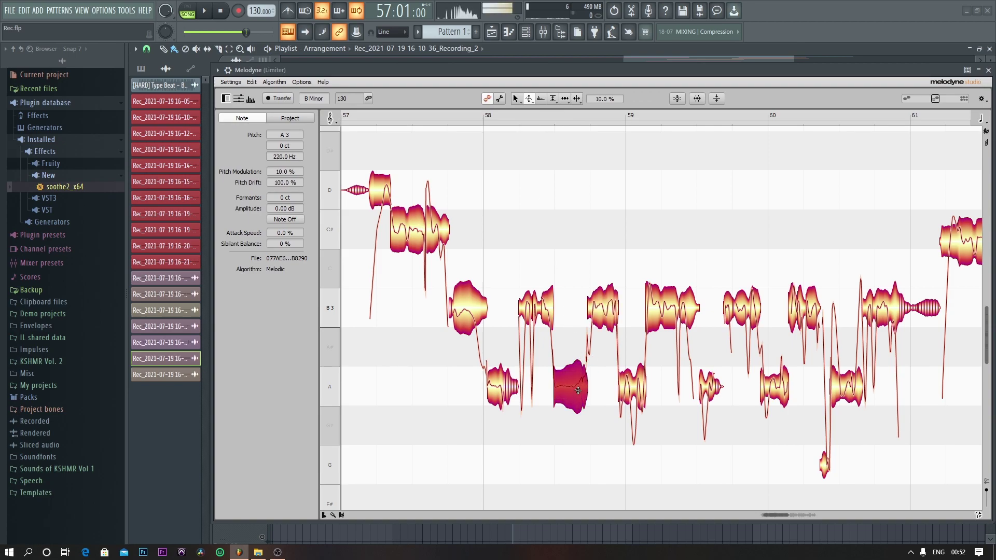
pyautogui.click(599, 330)
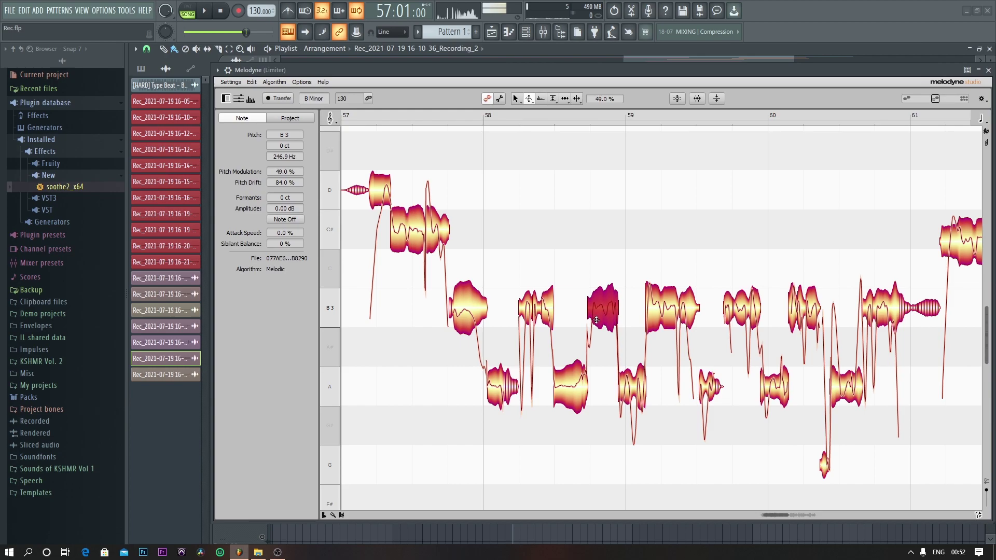
pyautogui.moveTo(598, 324); pyautogui.dragTo(589, 335)
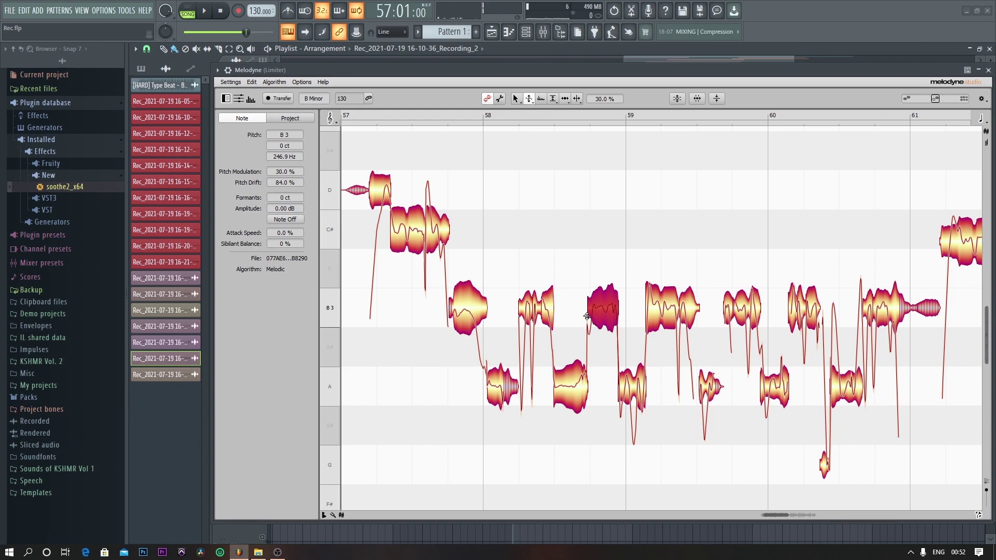
pyautogui.click(590, 272)
pyautogui.press('space')
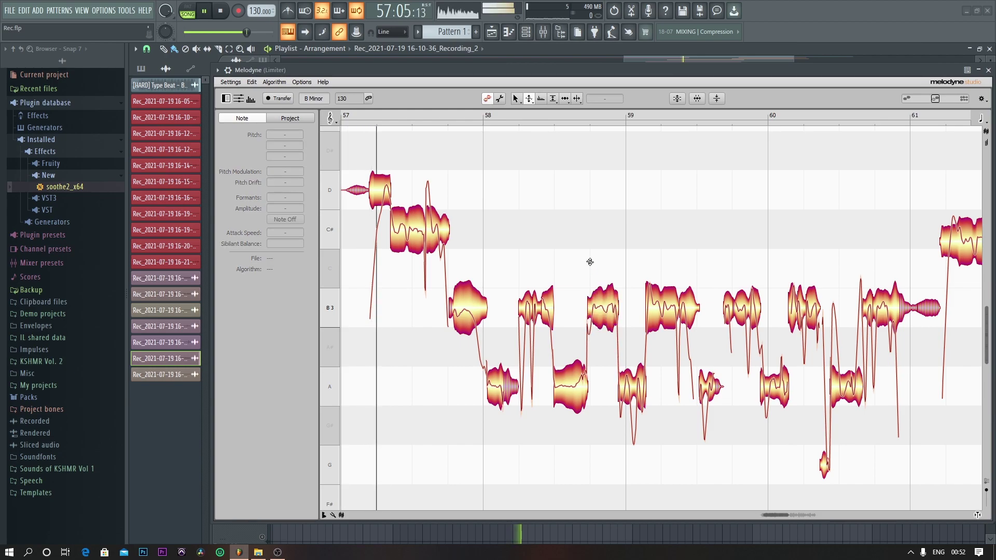
pyautogui.press('space')
# Reduce the Pitch Modulation of the long A 3 note around bar 58.6 to 2% and audition it.
pyautogui.click(580, 384)
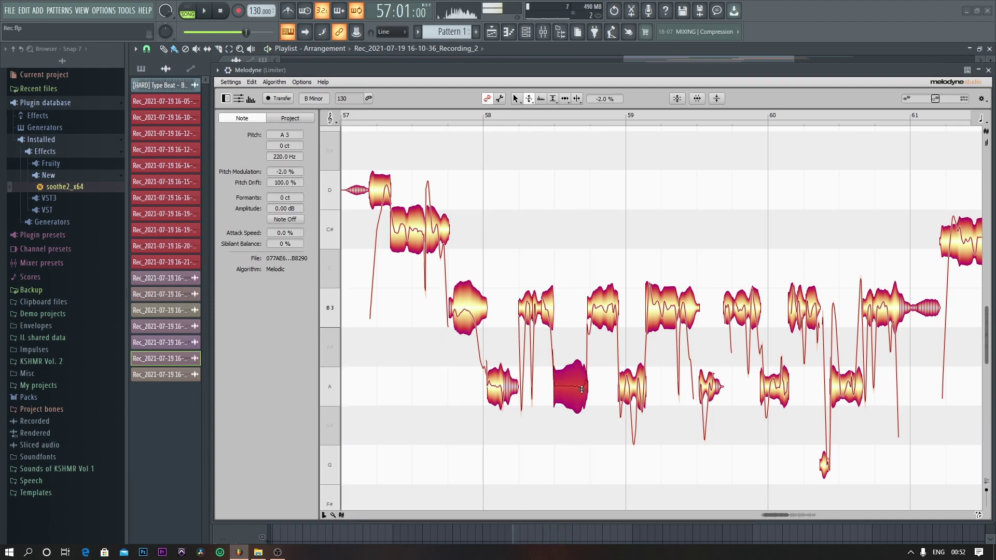
pyautogui.press('space')
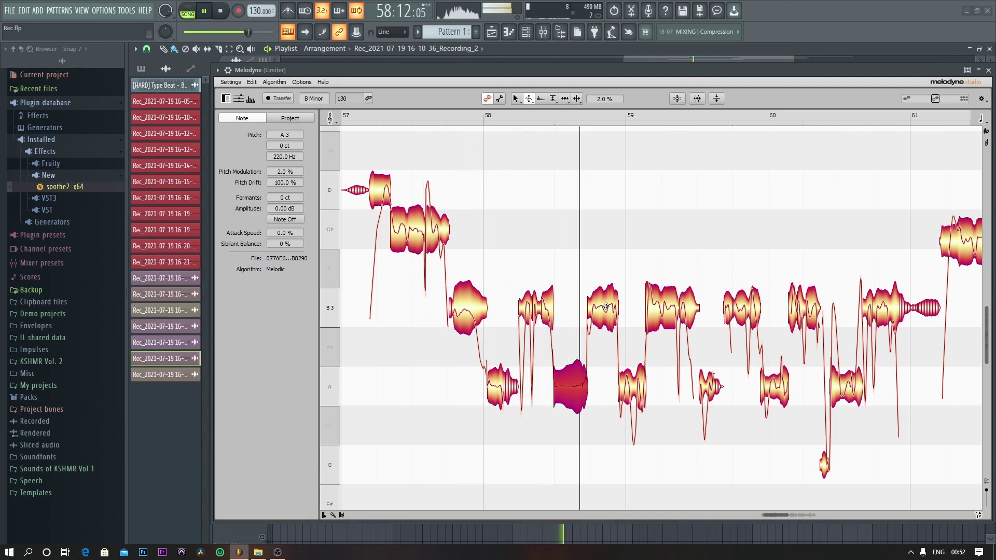
pyautogui.press('space')
# Set the Pitch Modulation of the long A 3 note around bar 58.6 to 6% and replay the phrase with nothing selected.
pyautogui.moveTo(573, 398); pyautogui.dragTo(579, 383)
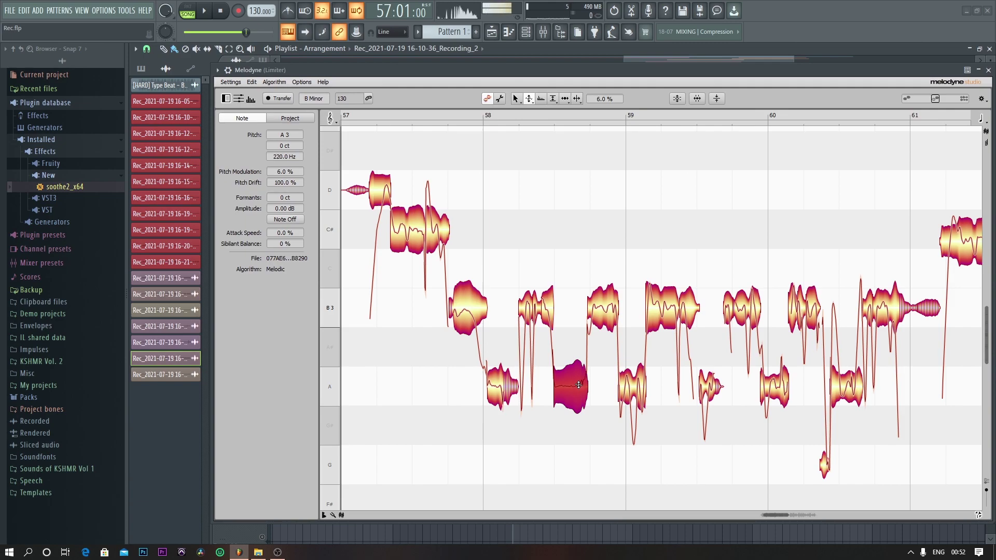
pyautogui.press('space')
pyautogui.click(515, 99)
pyautogui.click(589, 189)
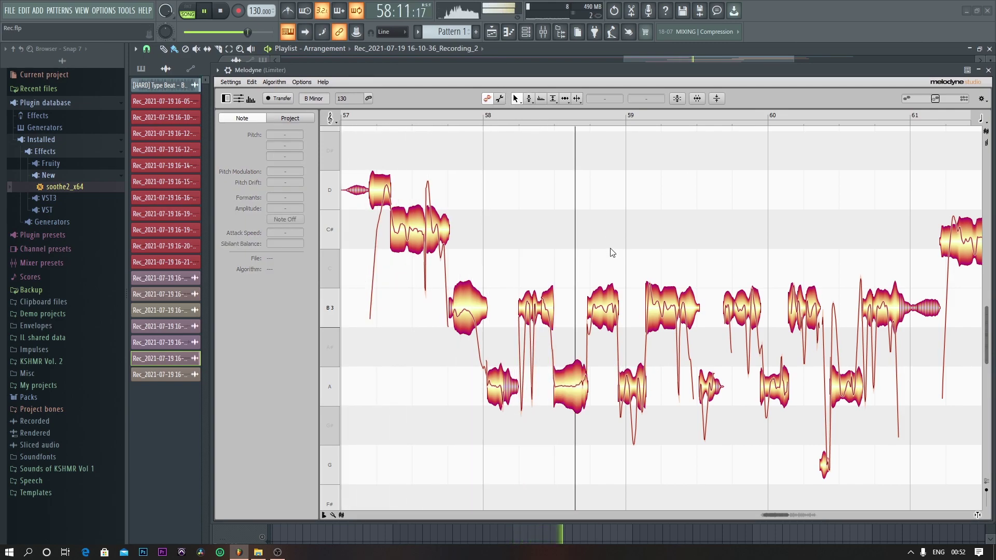
pyautogui.press('space')
# Set the B 3 note just before bar 59 to -4% Pitch Modulation and 98% Pitch Drift, and audition it.
pyautogui.click(601, 311)
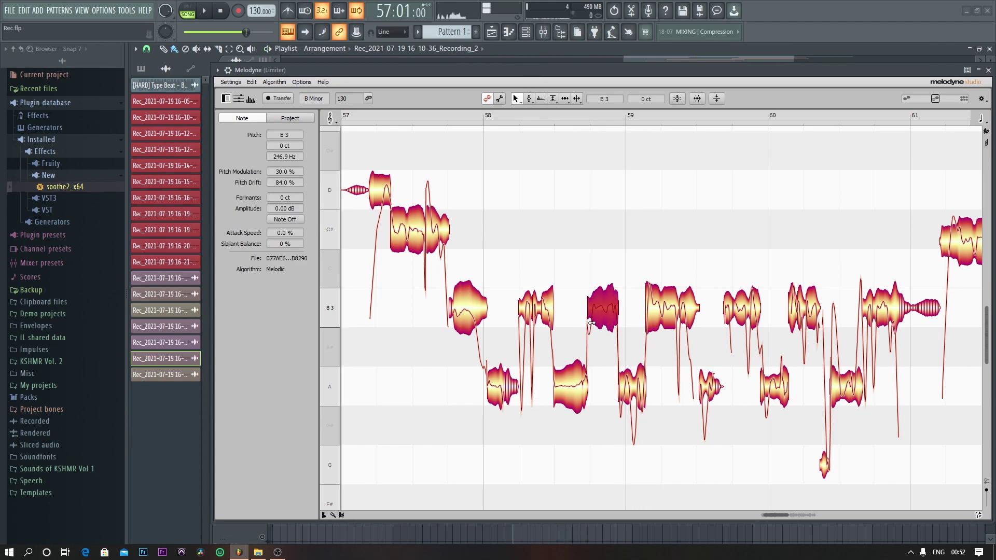
pyautogui.moveTo(285, 182); pyautogui.dragTo(292, 190)
pyautogui.press('space')
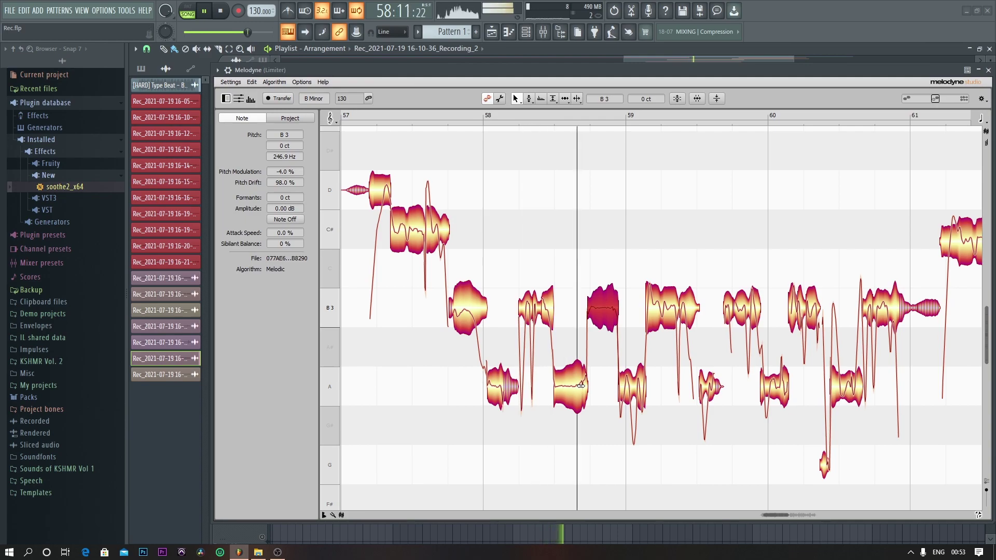
pyautogui.press('space')
# Set the long A 3 note around bar 58.6 to 5% Pitch Modulation and -30% Pitch Drift, and play back the phrase.
pyautogui.click(635, 393)
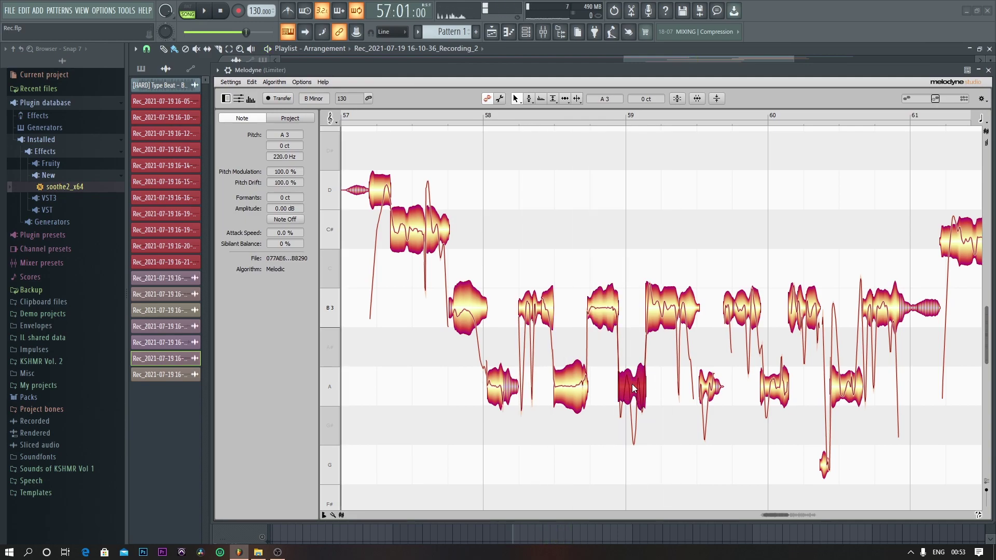
pyautogui.click(613, 317)
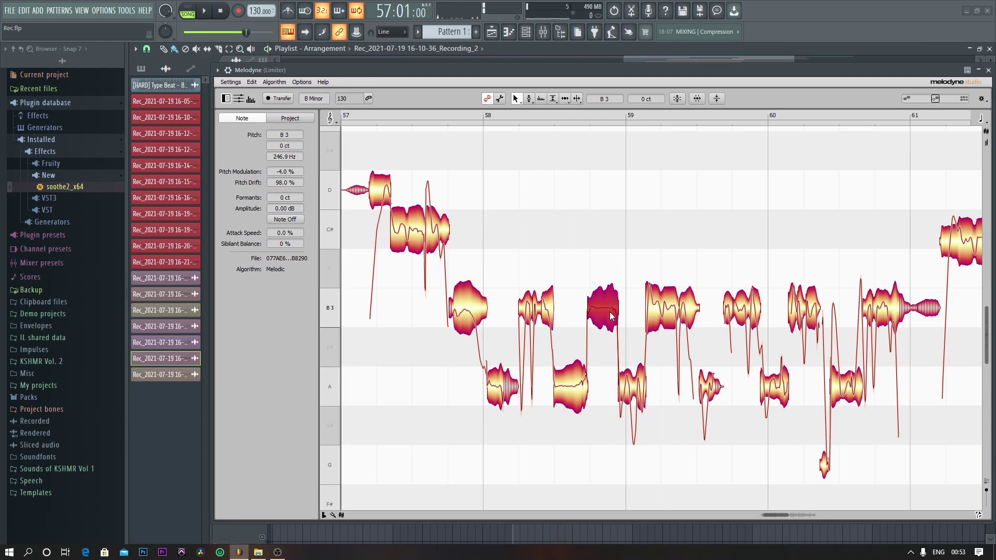
pyautogui.click(582, 385)
pyautogui.moveTo(290, 198); pyautogui.dragTo(295, 240)
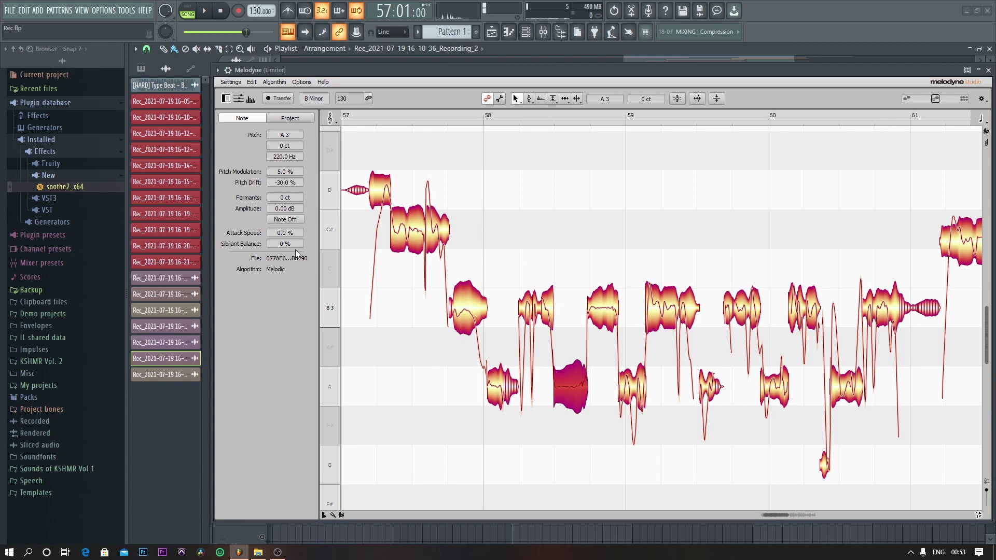
pyautogui.press('space')
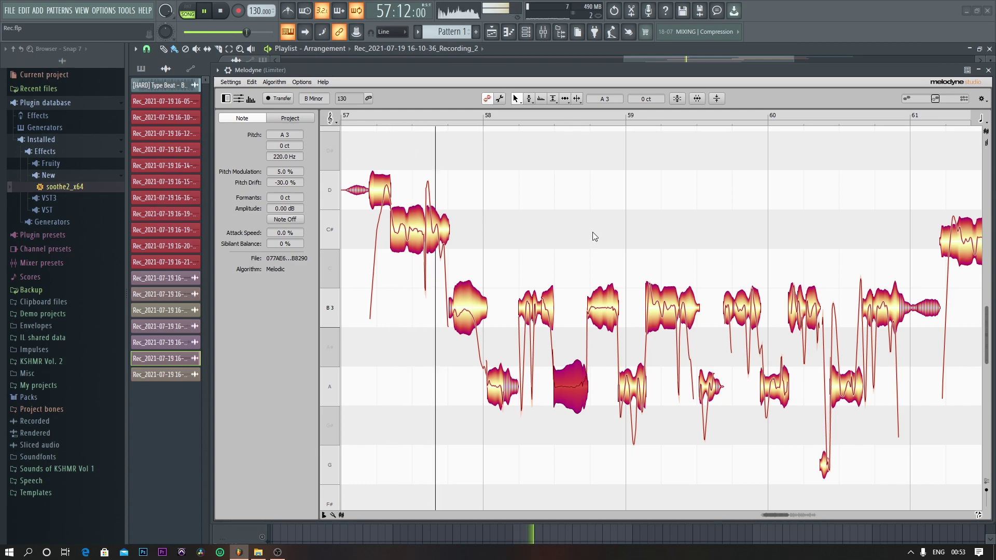
pyautogui.scroll(-1, 606, 237)
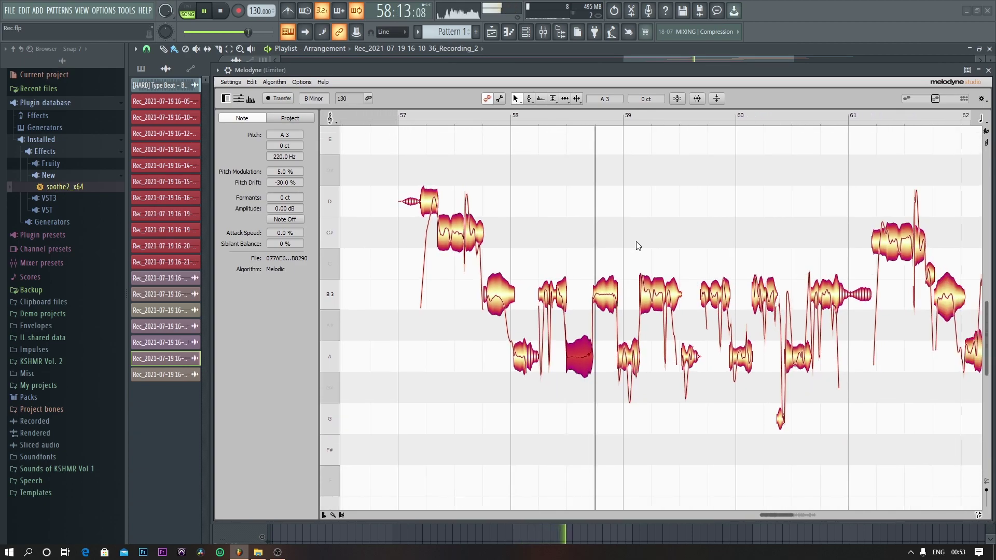
pyautogui.press('space')
# Reduce the Pitch Modulation of the A 3 note at bar 59 to 4% and audition the phrase.
pyautogui.click(634, 356)
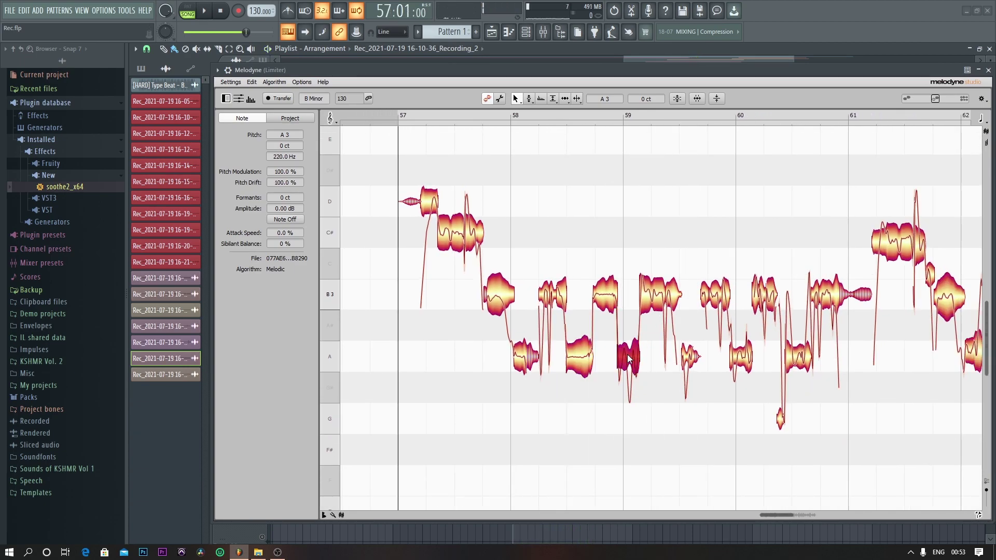
pyautogui.moveTo(284, 177); pyautogui.dragTo(294, 222)
pyautogui.press('space')
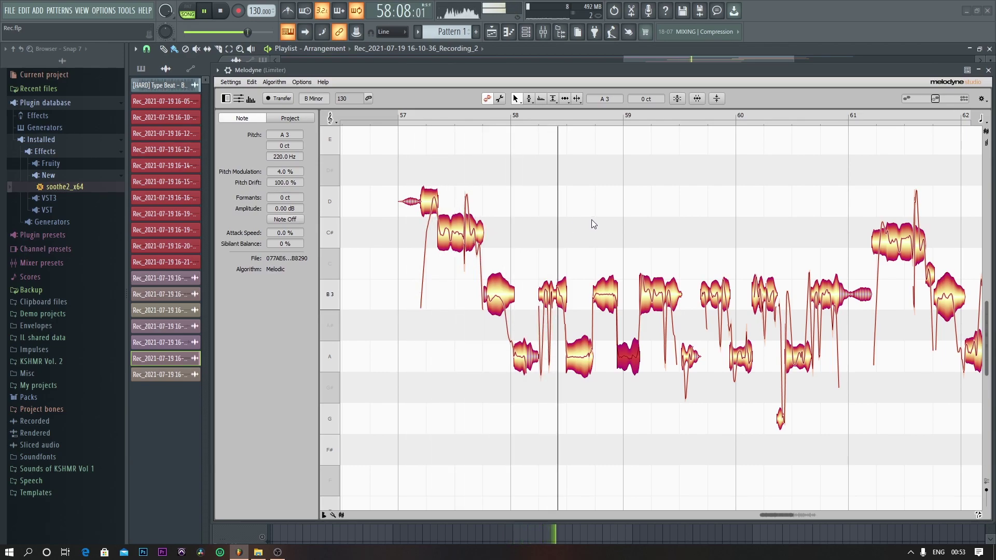
pyautogui.press('space')
# Reduce the Pitch Modulation of the B 3 note just after bar 59 to 50% and play back the phrase.
pyautogui.click(647, 296)
pyautogui.moveTo(280, 173)
pyautogui.mouseDown()
pyautogui.moveTo(283, 202)
pyautogui.moveTo(284, 188)
pyautogui.mouseUp()
pyautogui.click(670, 303)
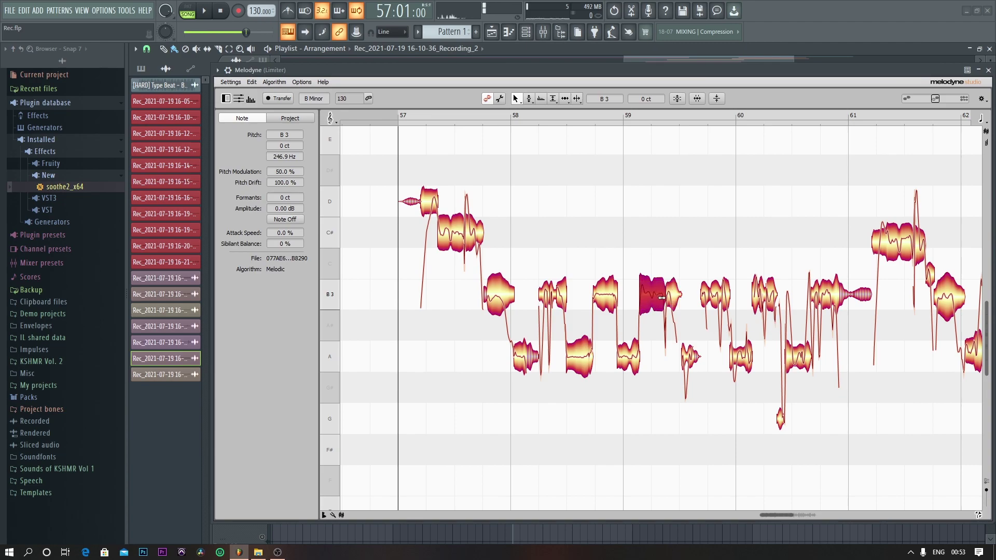
pyautogui.press('space')
pyautogui.hscroll(5, 783, 514)
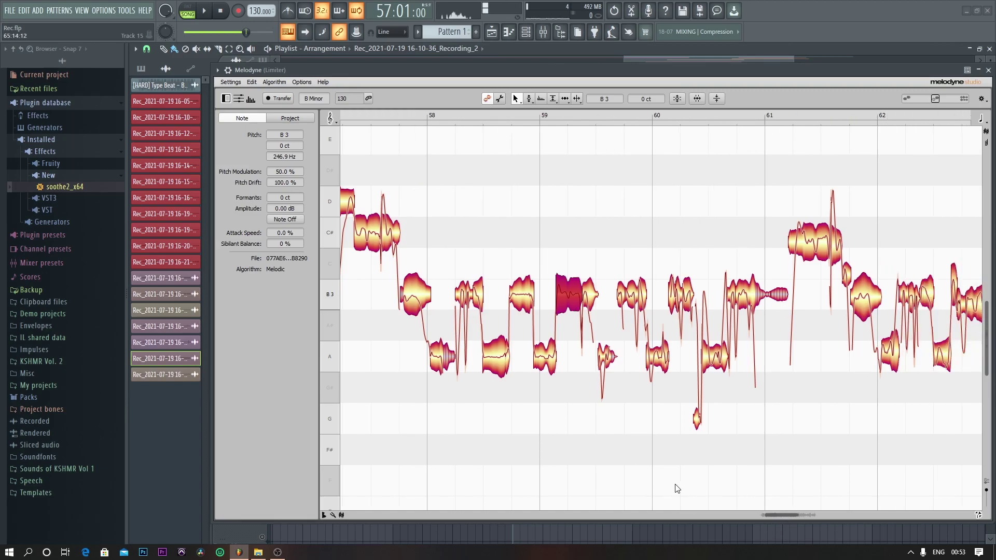
pyautogui.scroll(-3, 675, 489)
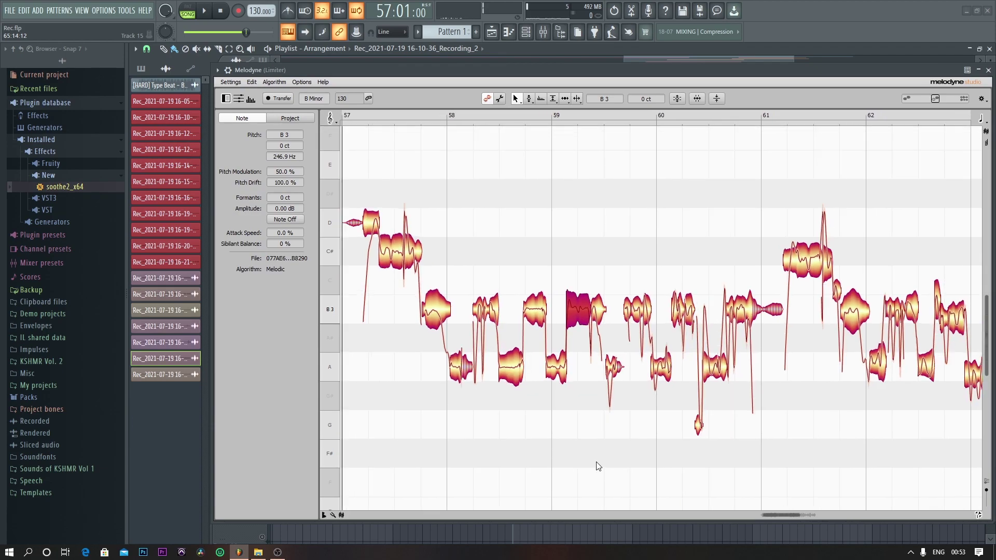
pyautogui.press('space')
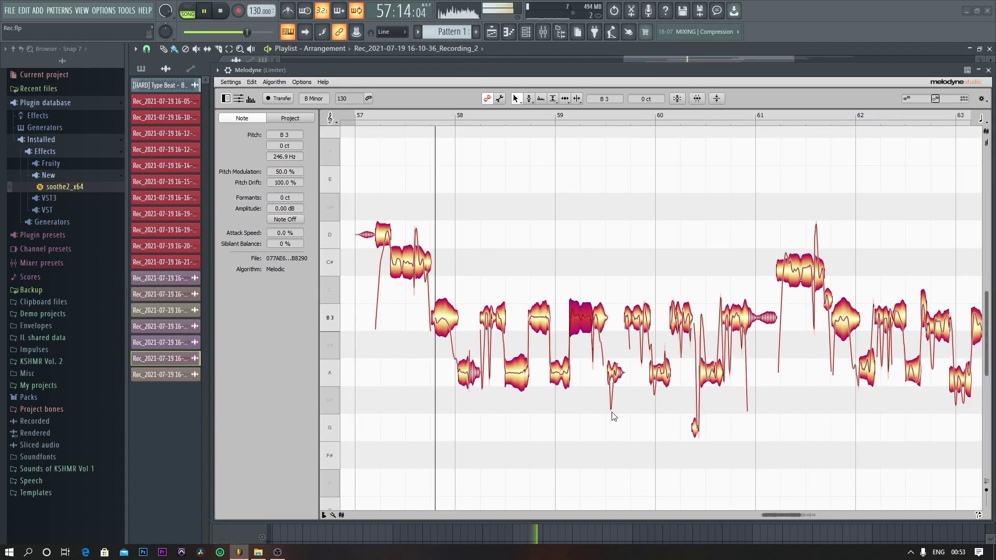
pyautogui.click(587, 395)
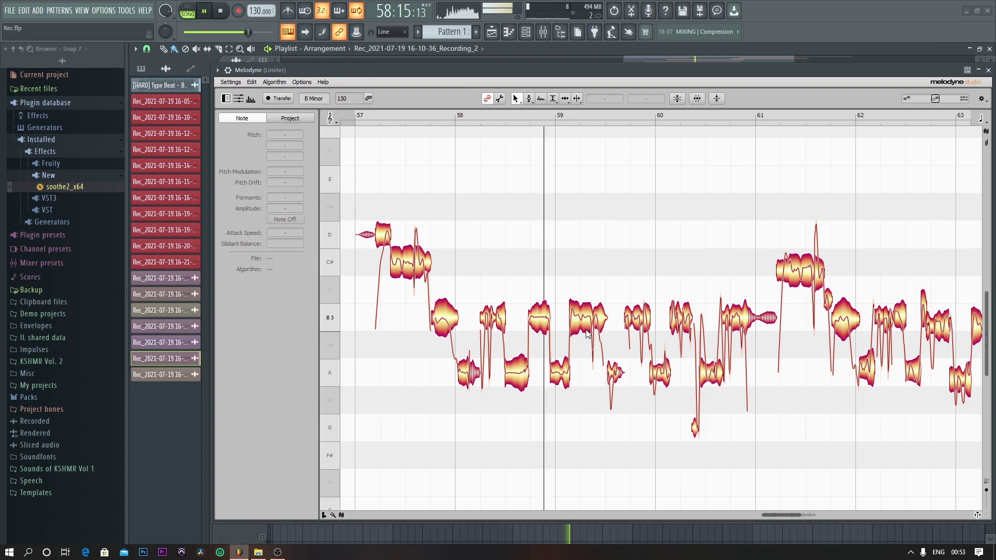
pyautogui.press('space')
# Reduce the Pitch Modulation of the short A 3 note around bar 59.6 to 21% and audition the phrase.
pyautogui.click(609, 373)
pyautogui.moveTo(284, 174); pyautogui.dragTo(300, 219)
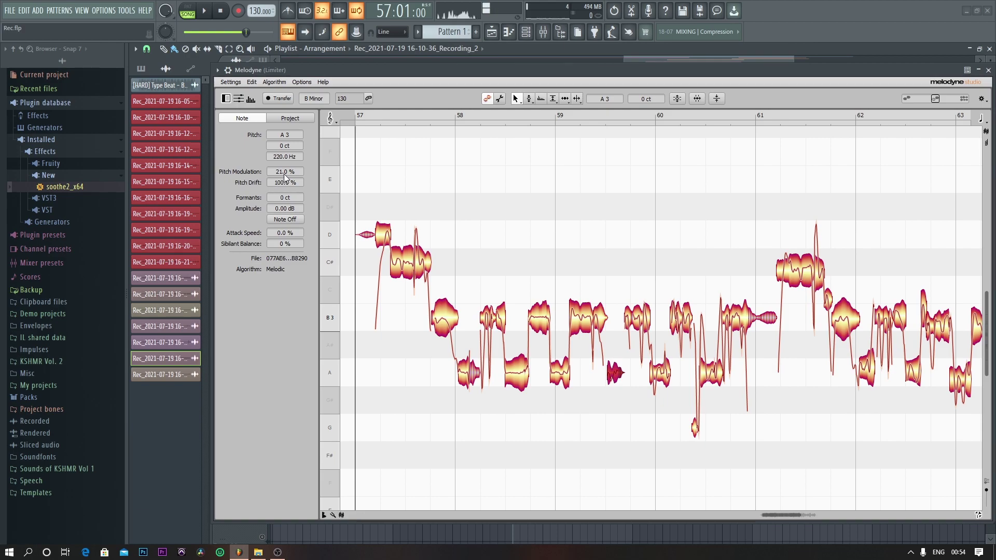
pyautogui.press('space')
pyautogui.click(614, 162)
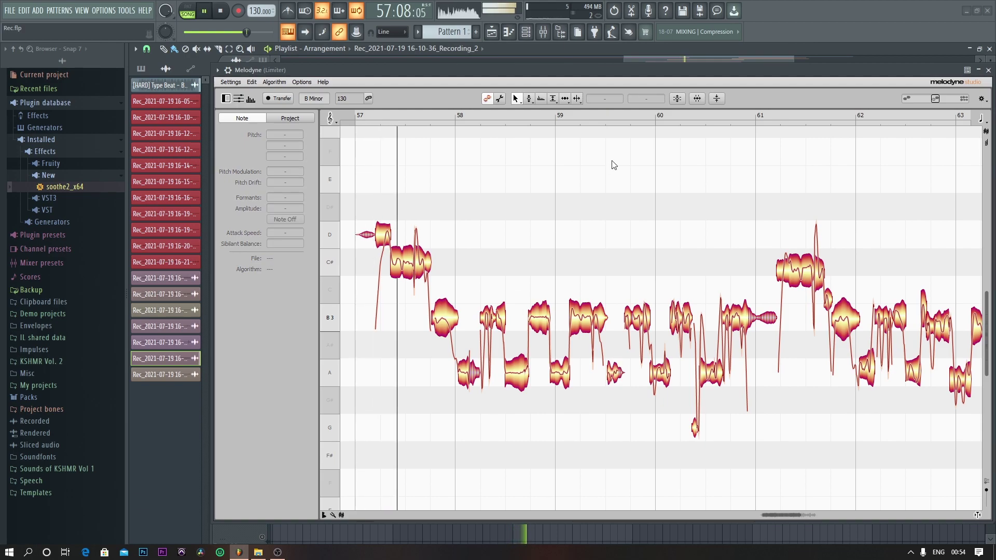
pyautogui.click(617, 372)
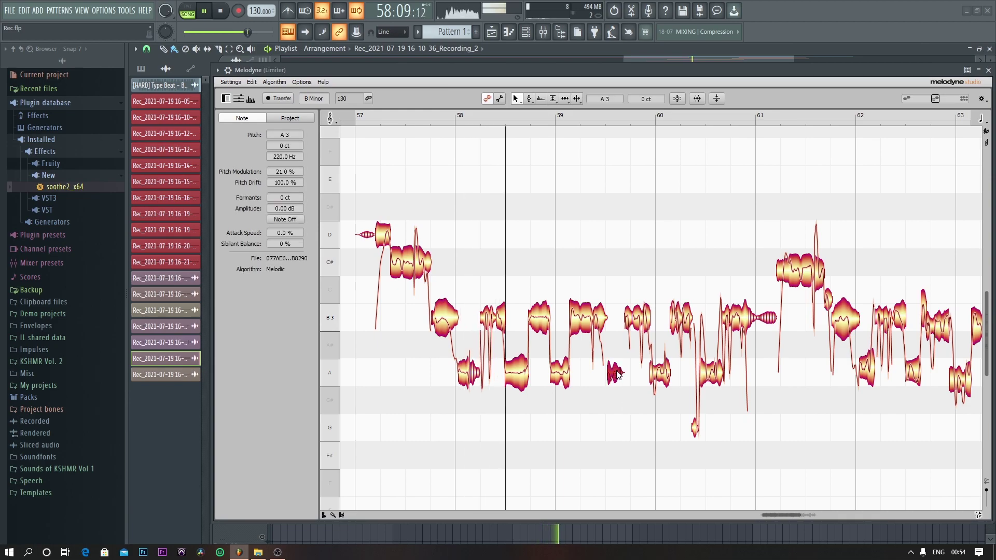
pyautogui.press('space')
# Try 0% Pitch Modulation on the B 3 note around bar 59.8 and play back the phrase.
pyautogui.click(632, 321)
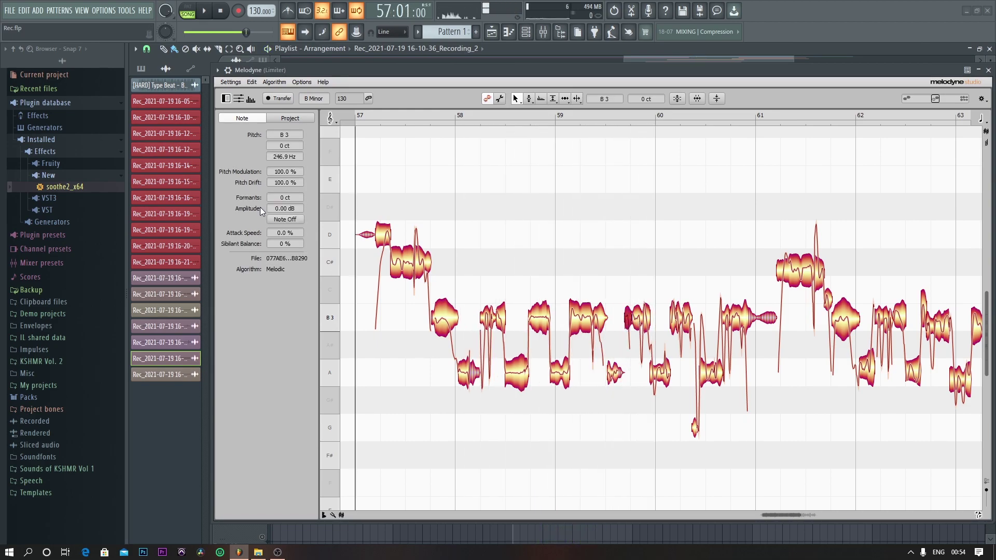
pyautogui.moveTo(288, 185); pyautogui.dragTo(291, 209)
pyautogui.click(637, 322)
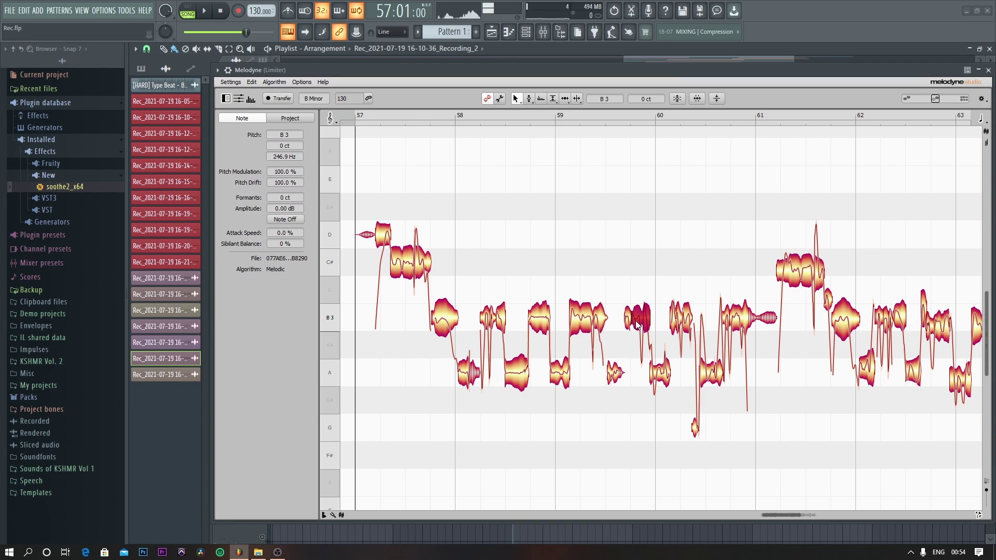
pyautogui.moveTo(286, 173); pyautogui.dragTo(304, 228)
pyautogui.press('space')
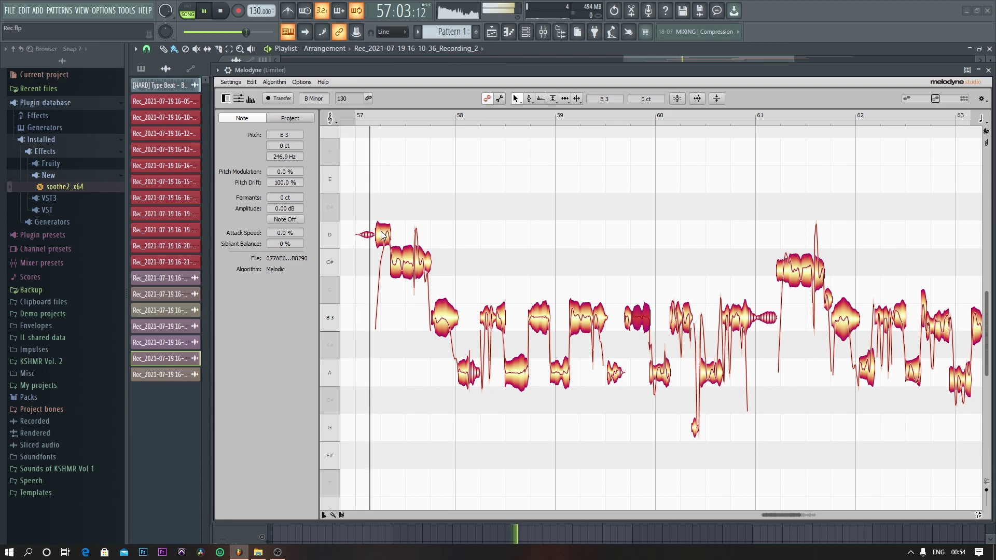
pyautogui.click(661, 378)
pyautogui.press('space')
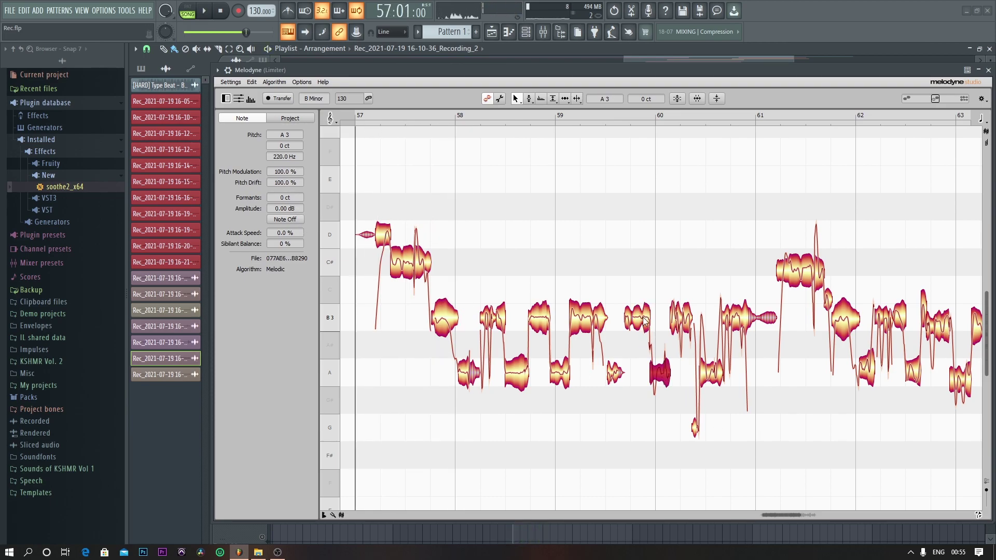
# Set the Pitch Modulation of the B 3 note around bar 59.8 to 20% and audition the phrase.
pyautogui.click(638, 317)
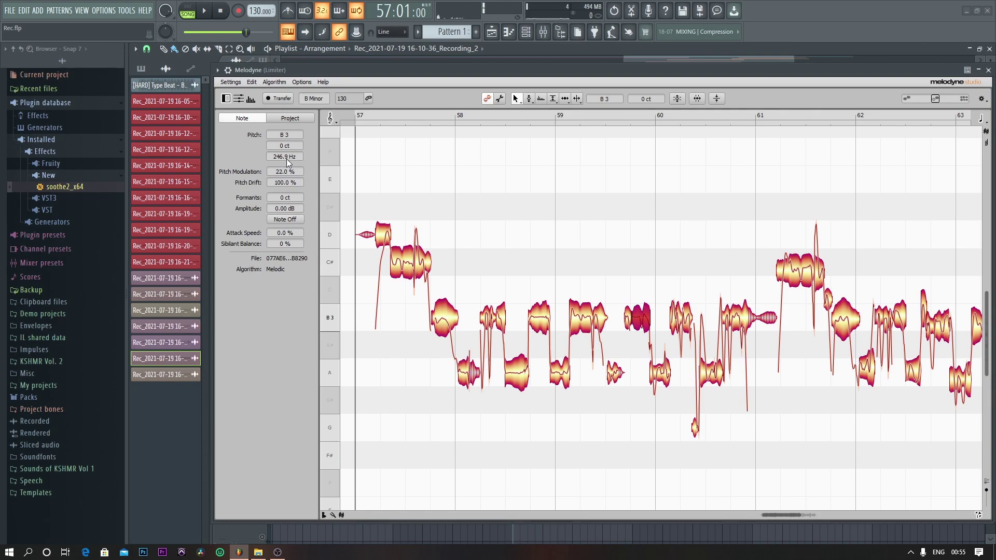
pyautogui.press('space')
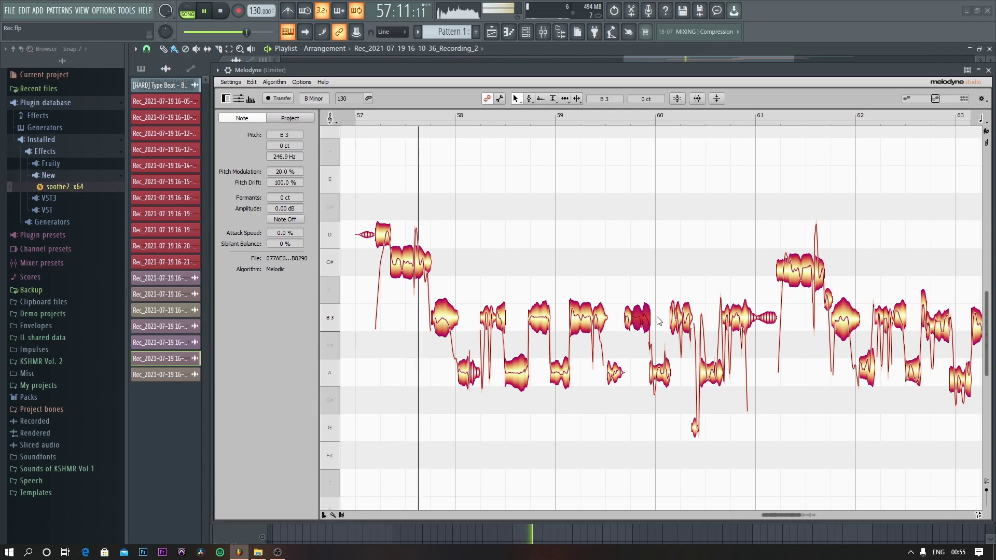
pyautogui.click(663, 376)
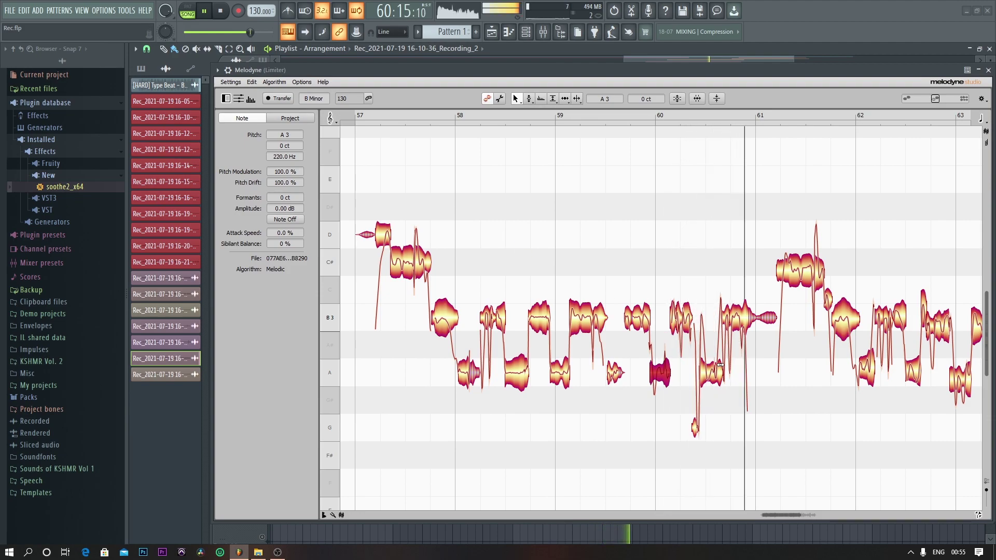
pyautogui.press('space')
# Reduce the Pitch Modulation of the B 3 note around bar 60.3 to 83%.
pyautogui.click(676, 318)
pyautogui.moveTo(285, 171); pyautogui.dragTo(286, 176)
pyautogui.click(686, 321)
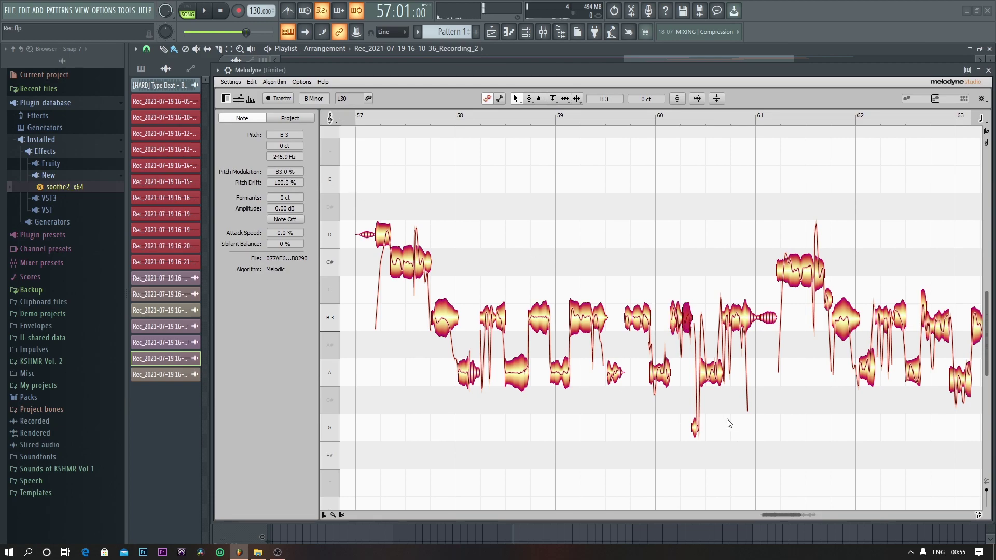
# Set the Pitch Modulation of the A 3 note at bar 60 to 25% and play back the phrase.
pyautogui.click(703, 374)
pyautogui.click(659, 372)
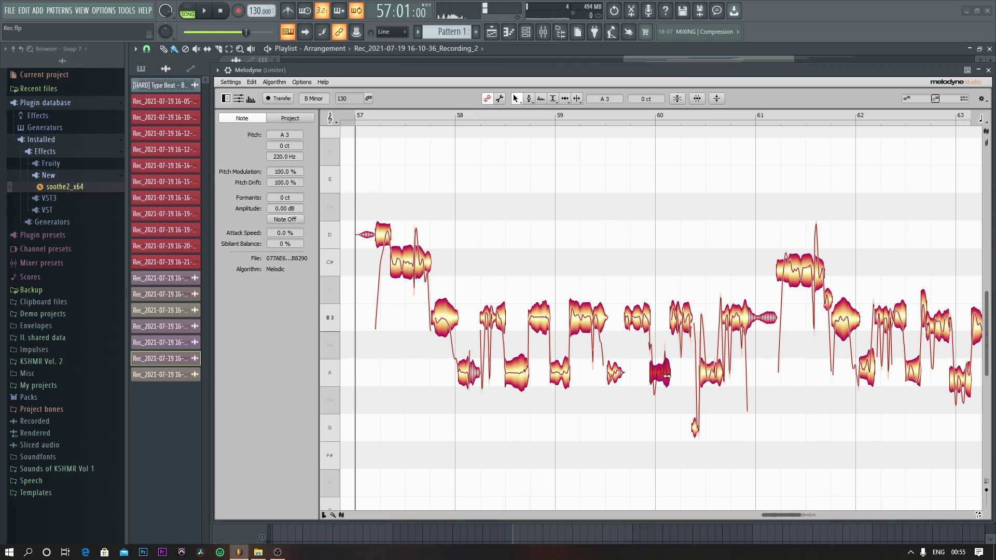
pyautogui.press('space')
pyautogui.moveTo(285, 171); pyautogui.dragTo(302, 210)
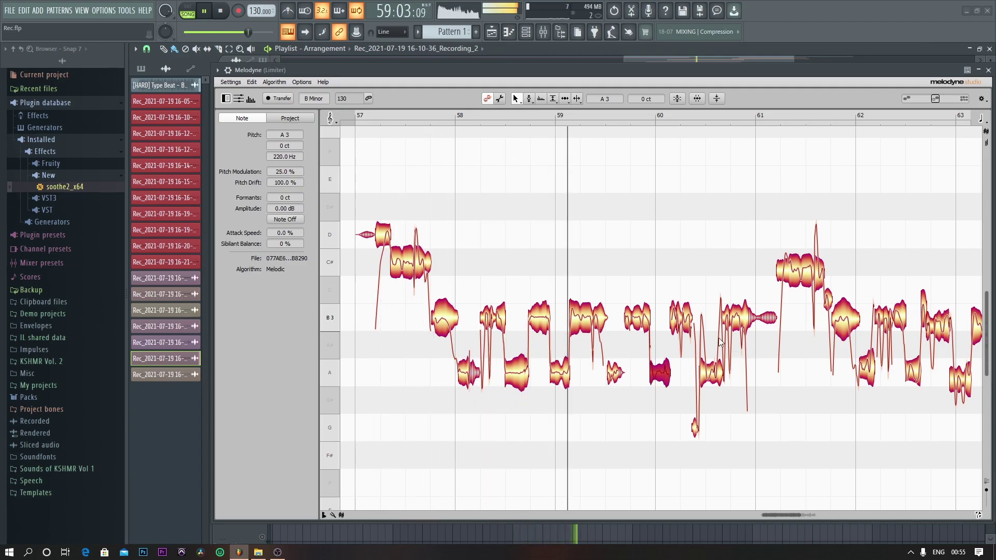
pyautogui.click(695, 427)
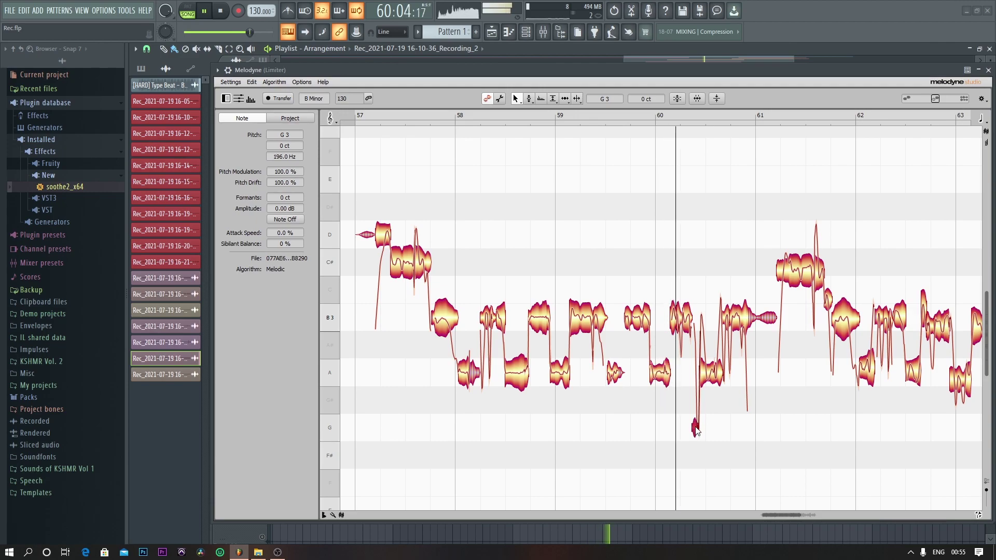
pyautogui.press('space')
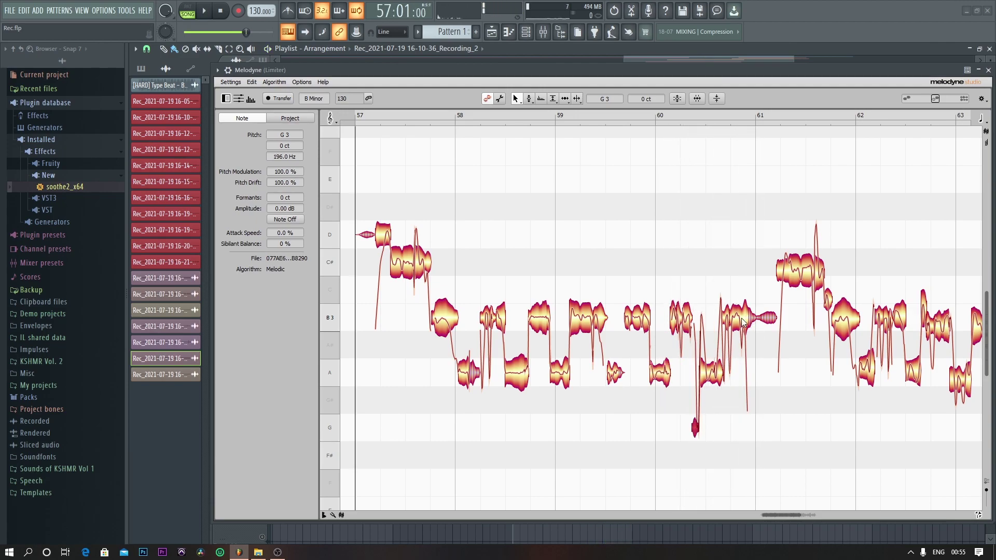
# Reduce the Pitch Modulation of the long B 3 note just before bar 61 to 81% and audition the phrase.
pyautogui.click(743, 318)
pyautogui.moveTo(291, 173); pyautogui.dragTo(289, 183)
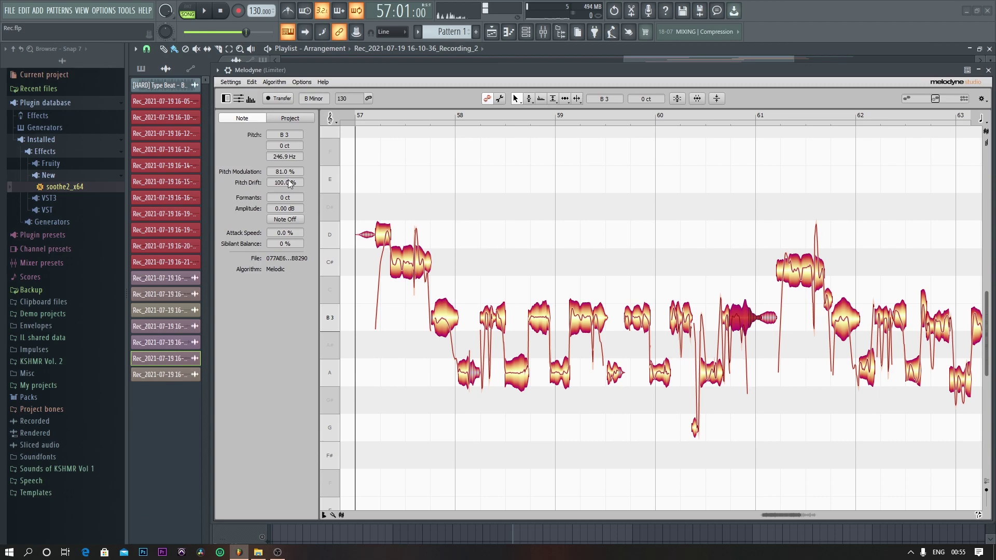
pyautogui.press('space')
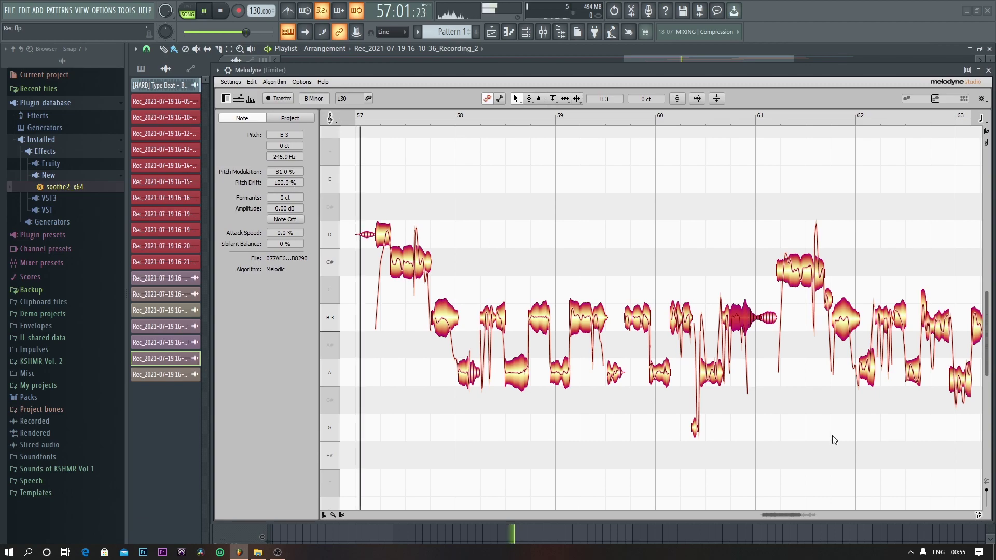
pyautogui.moveTo(781, 517); pyautogui.dragTo(790, 512)
pyautogui.scroll(-3, 685, 421)
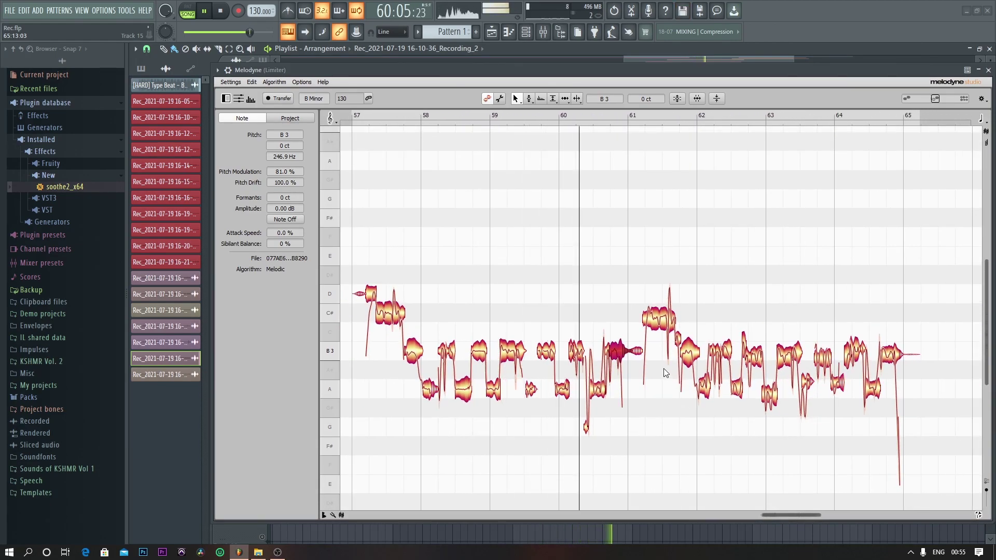
pyautogui.press('space')
# Snap the C# 4, B 3 and A 3 notes between bars 61.5 and 62.3 to their exact pitch at 0 ct.
pyautogui.click(670, 319)
pyautogui.click(676, 332)
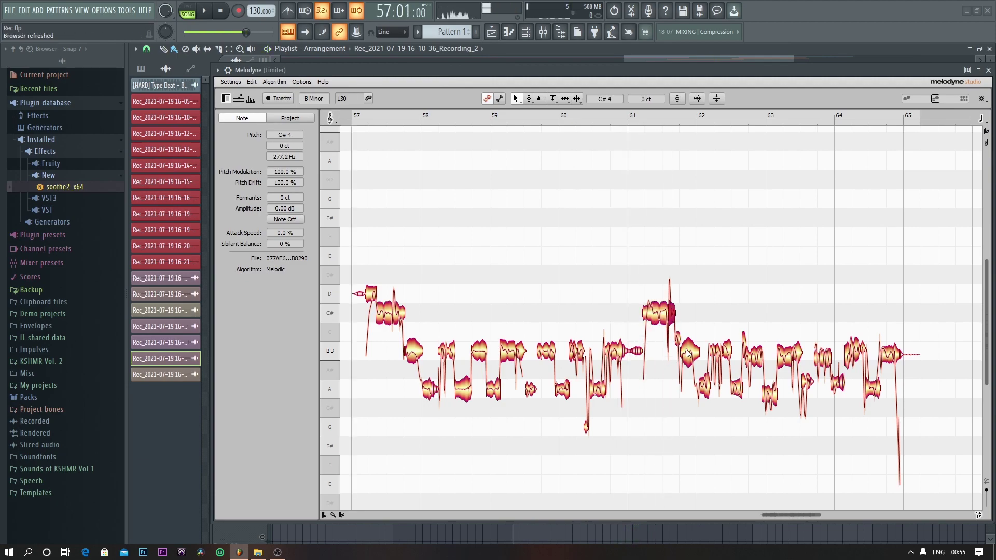
pyautogui.click(688, 356)
pyautogui.click(703, 388)
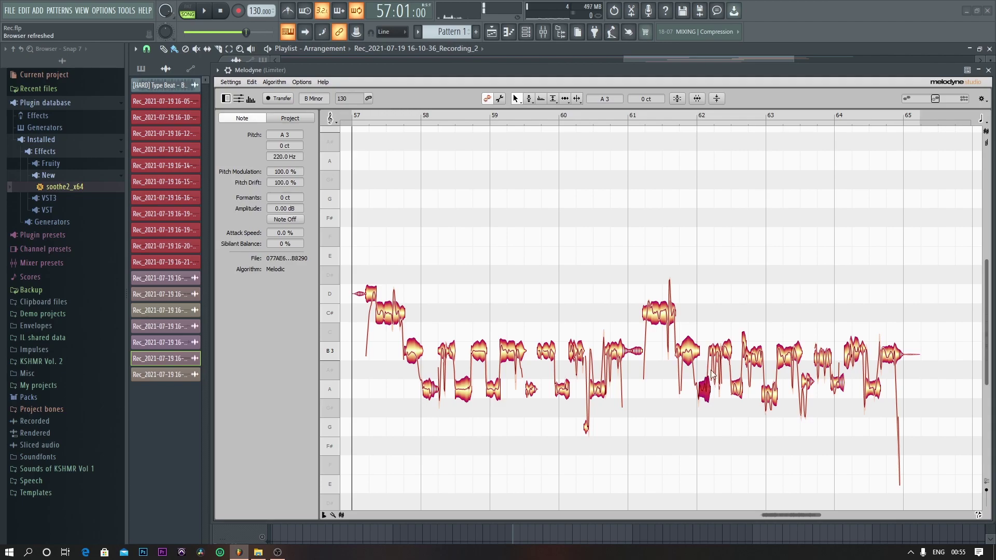
pyautogui.click(714, 353)
pyautogui.click(713, 353)
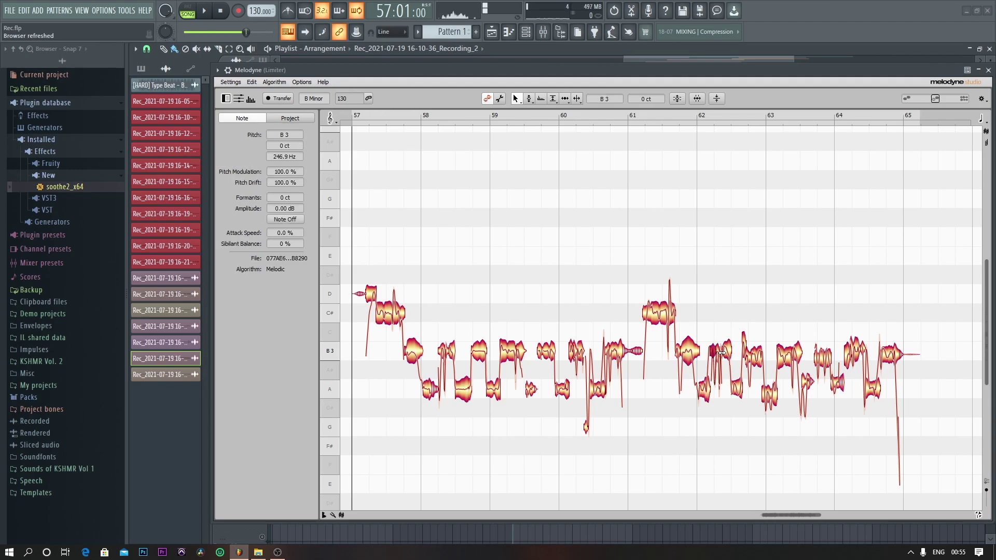
# Set the pitch offset of the B 3 note around bar 62.4 to 0 ct.
pyautogui.scroll(5, 720, 367)
pyautogui.click(733, 334)
pyautogui.click(733, 336)
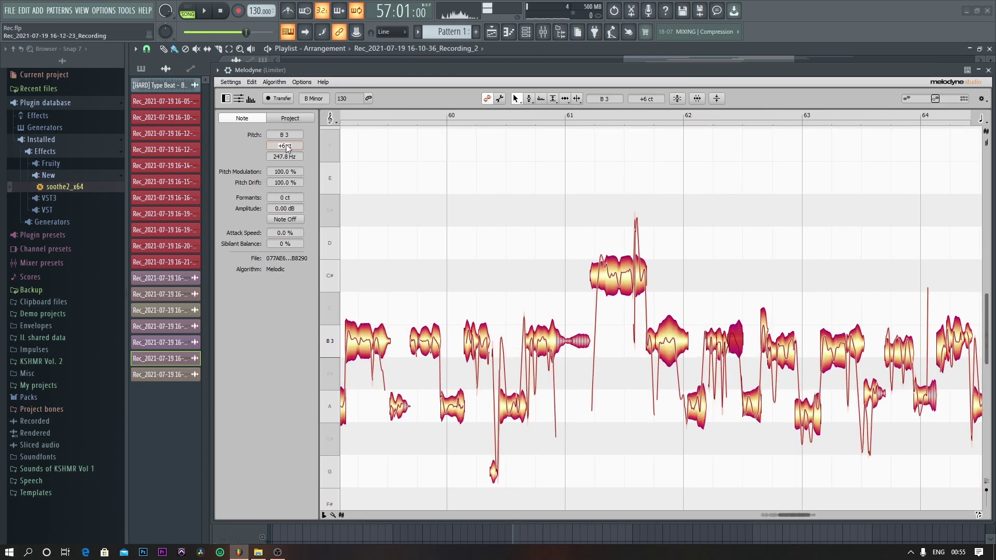
pyautogui.write('0')
pyautogui.press('Return')
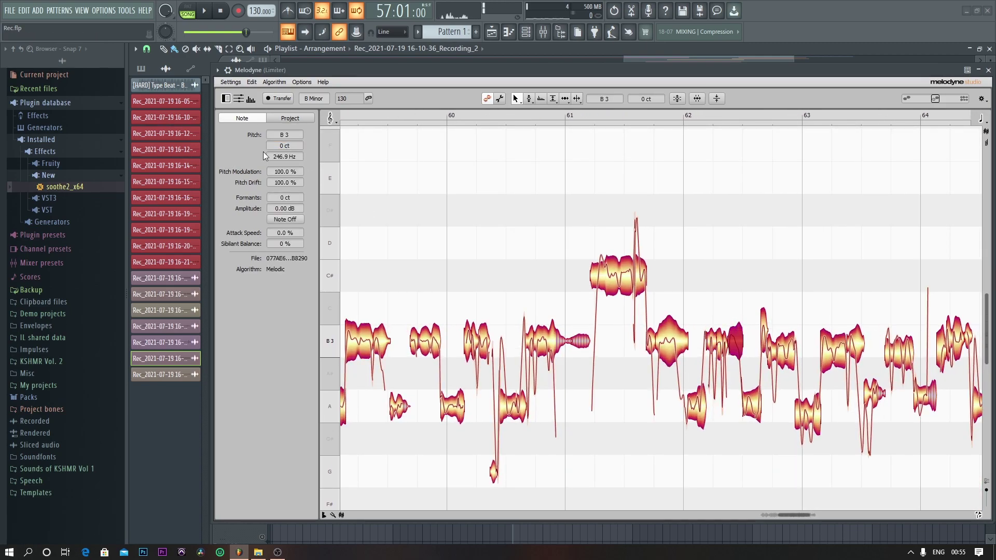
# Snap the off-centre B 3 and A 3 notes between bars 62.1 and 63.1 to their exact pitch.
pyautogui.click(722, 355)
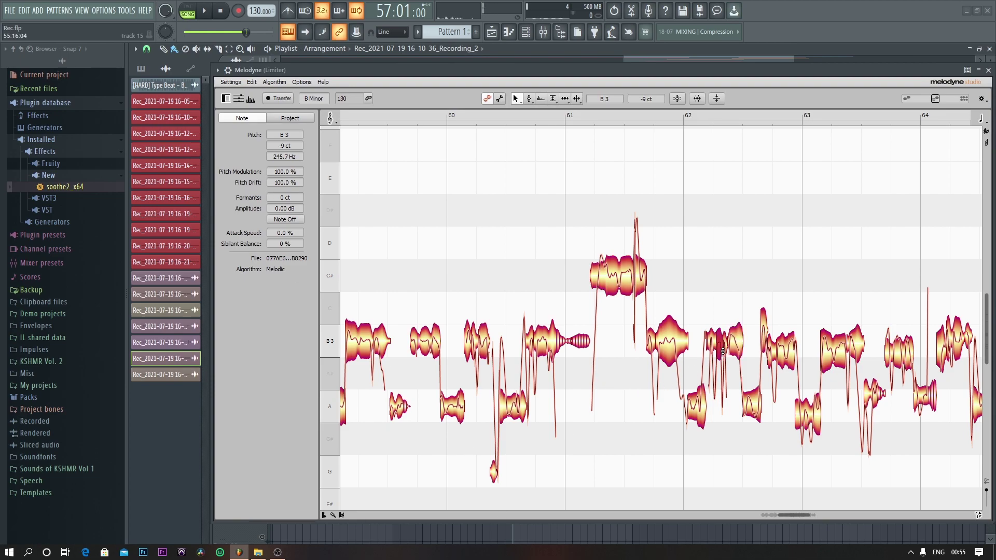
pyautogui.click(747, 401)
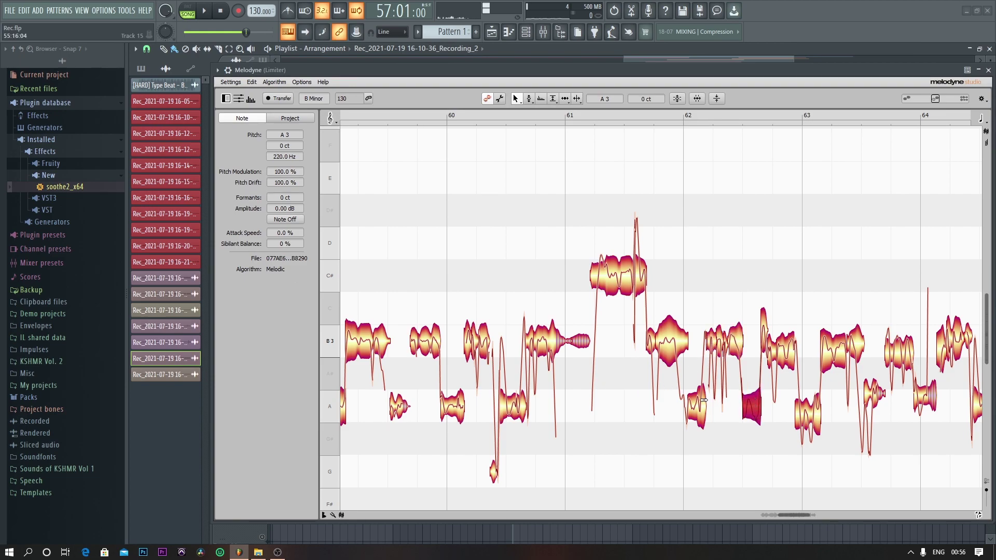
pyautogui.click(701, 402)
pyautogui.click(785, 345)
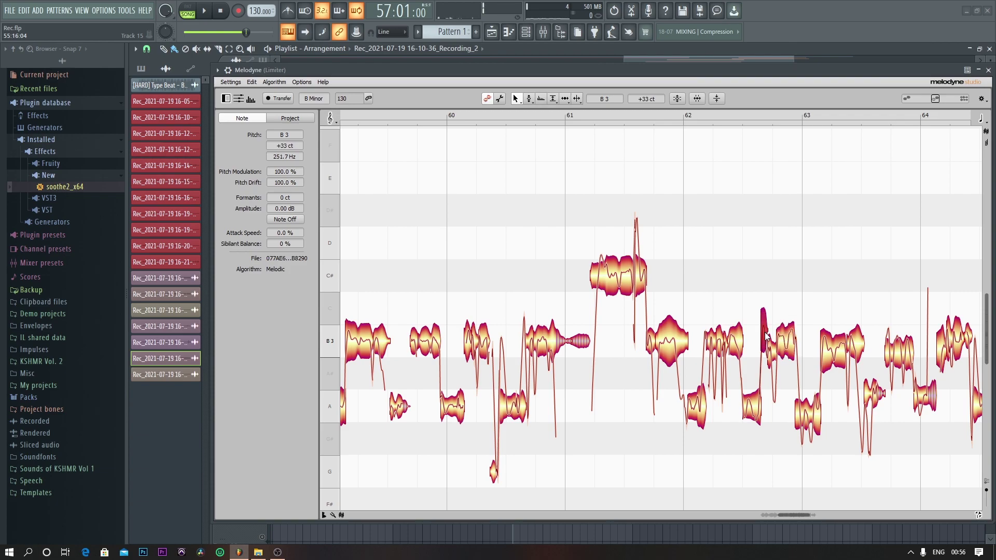
pyautogui.click(815, 410)
# Snap the B 3 and A 3 notes from bar 63.2 to just after bar 64 to their exact pitch at 0 ct.
pyautogui.doubleClick(834, 363)
pyautogui.doubleClick(858, 351)
pyautogui.doubleClick(874, 395)
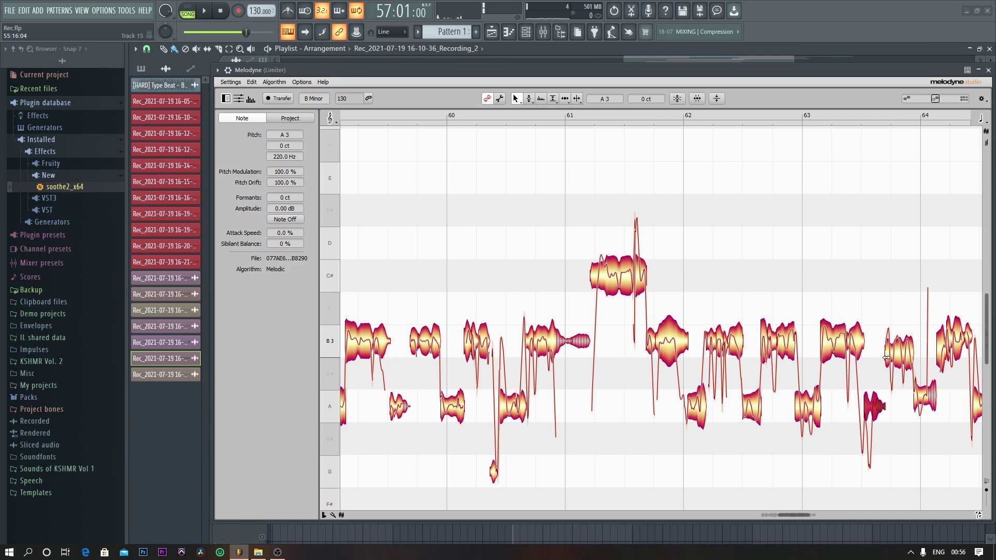
pyautogui.doubleClick(898, 358)
pyautogui.doubleClick(930, 395)
# Snap the remaining A 3 and B 3 notes after bar 64, up to the phrase's end, to their exact pitch at 0 ct.
pyautogui.scroll(-2, 668, 397)
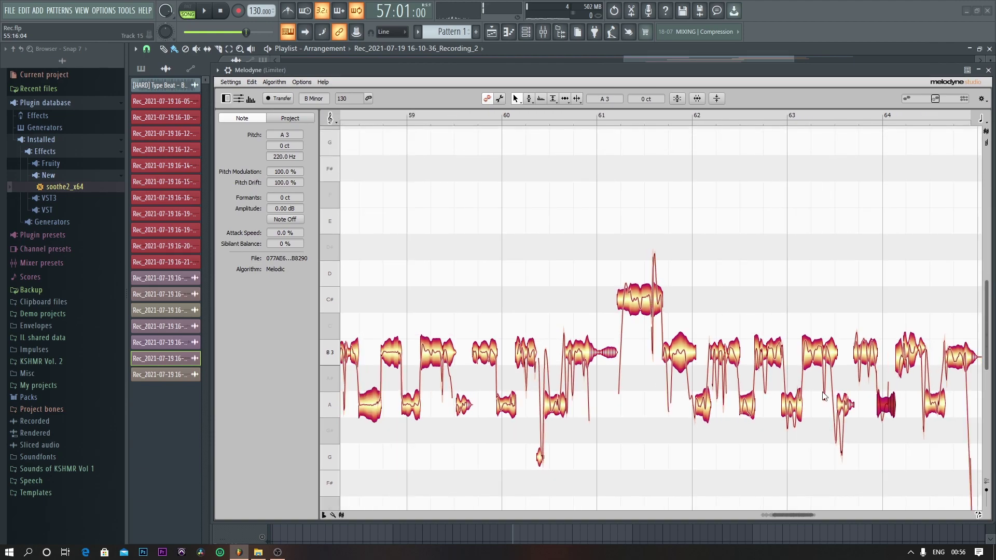
pyautogui.scroll(-1, 813, 391)
pyautogui.click(933, 407)
pyautogui.doubleClick(934, 407)
pyautogui.doubleClick(957, 357)
pyautogui.doubleClick(911, 355)
pyautogui.doubleClick(919, 352)
pyautogui.doubleClick(897, 358)
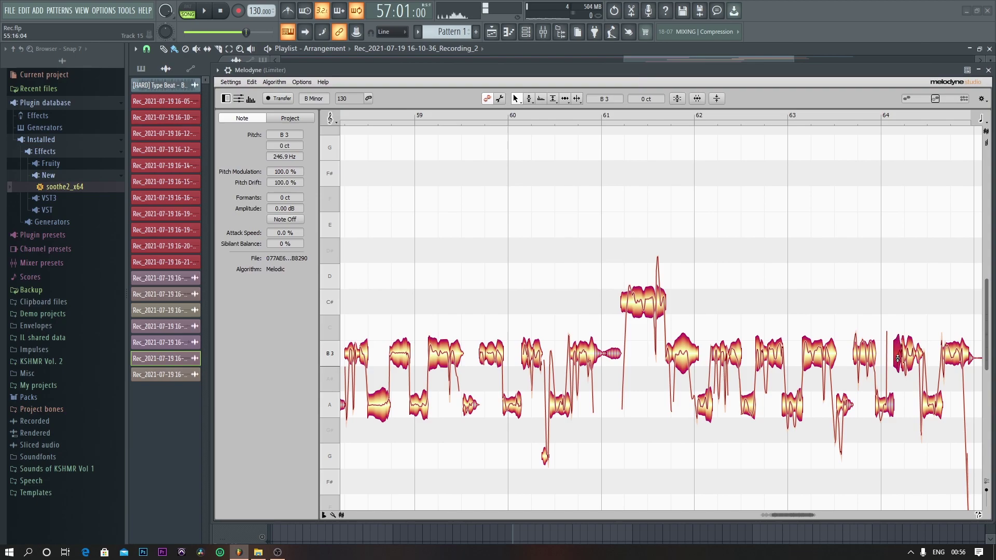
# Recheck the pitch centre of the B 3 note before bar 64 and the A 3 notes near bars 64 and 62.
pyautogui.click(872, 361)
pyautogui.click(885, 405)
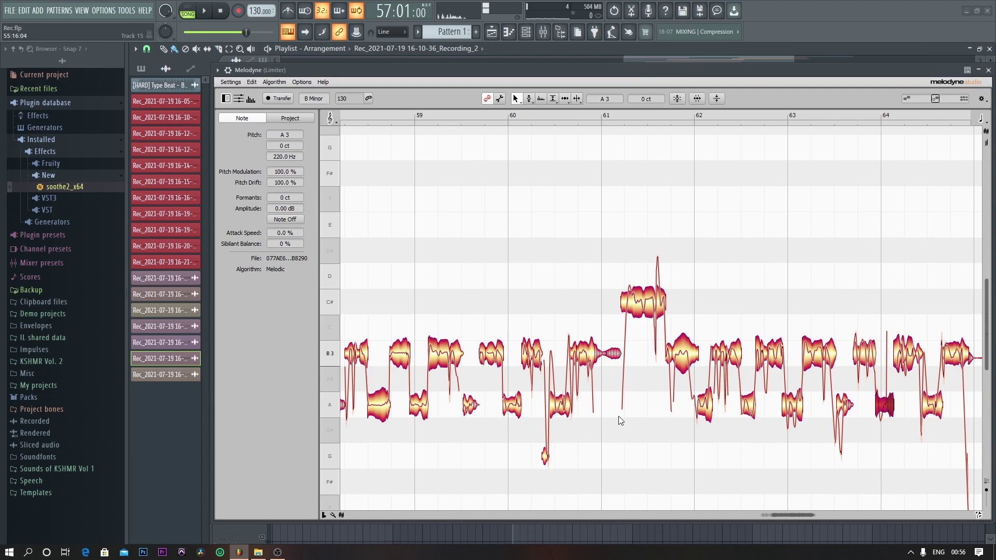
pyautogui.click(703, 410)
pyautogui.scroll(-2, 703, 410)
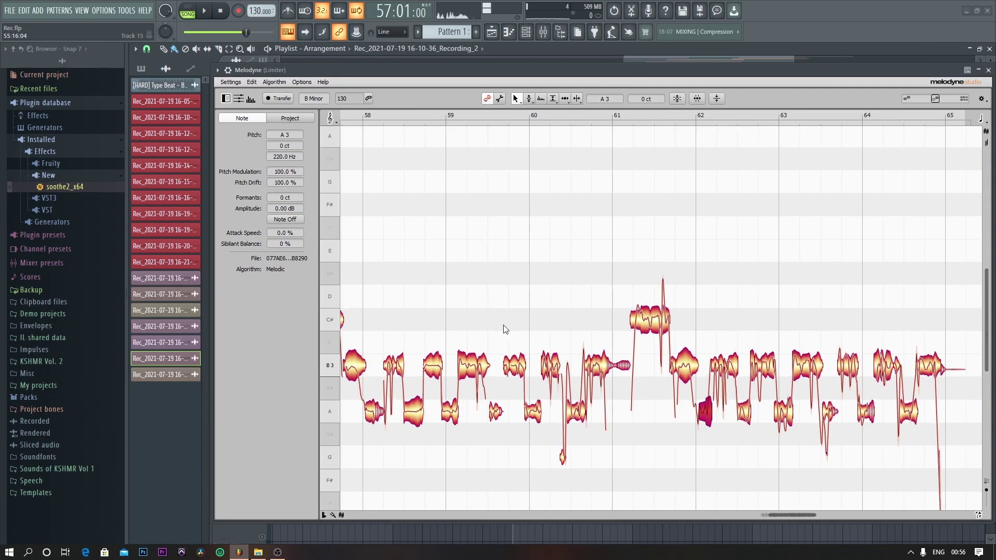
pyautogui.scroll(-1, 658, 355)
pyautogui.scroll(1, 367, 310)
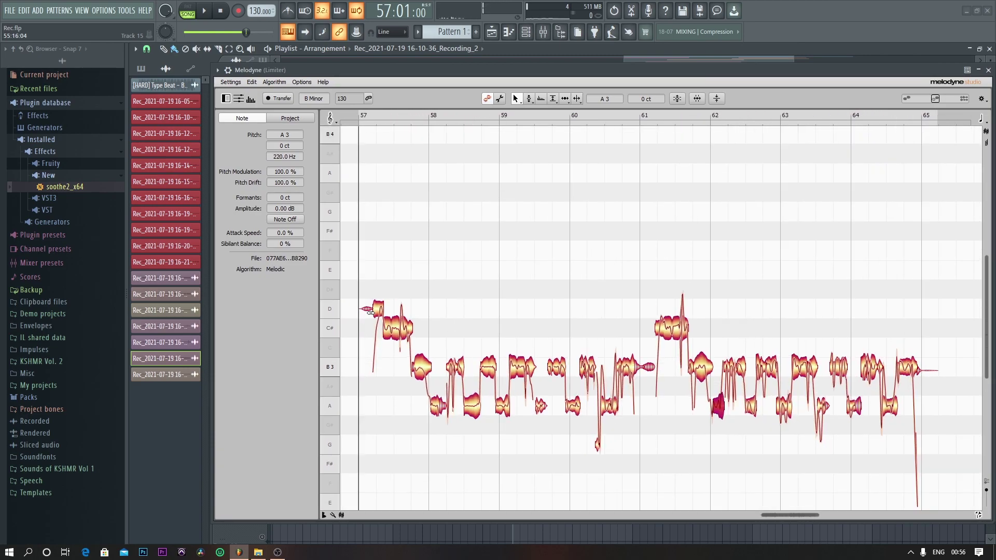